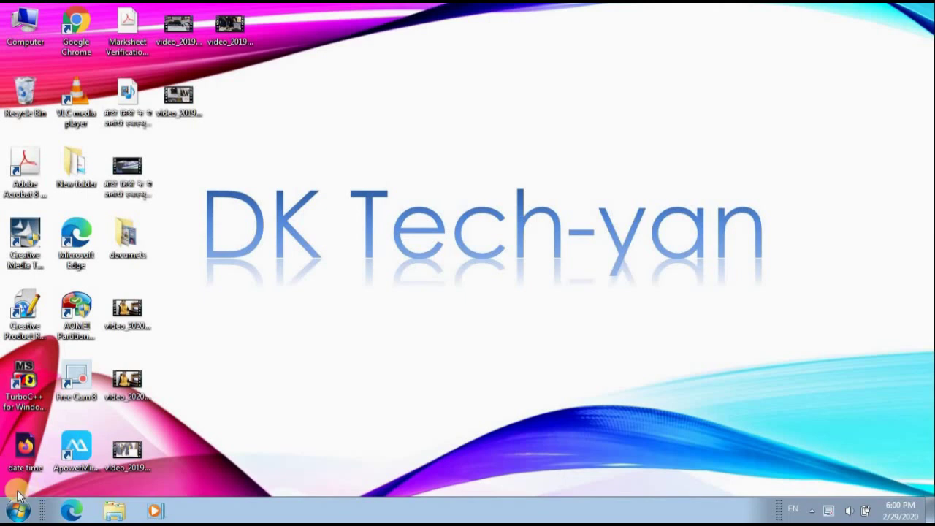
Step: Open the On-Screen Keyboard and bring up the Run box with Win+R
{"action": "left_click", "coordinate": [16, 512]}
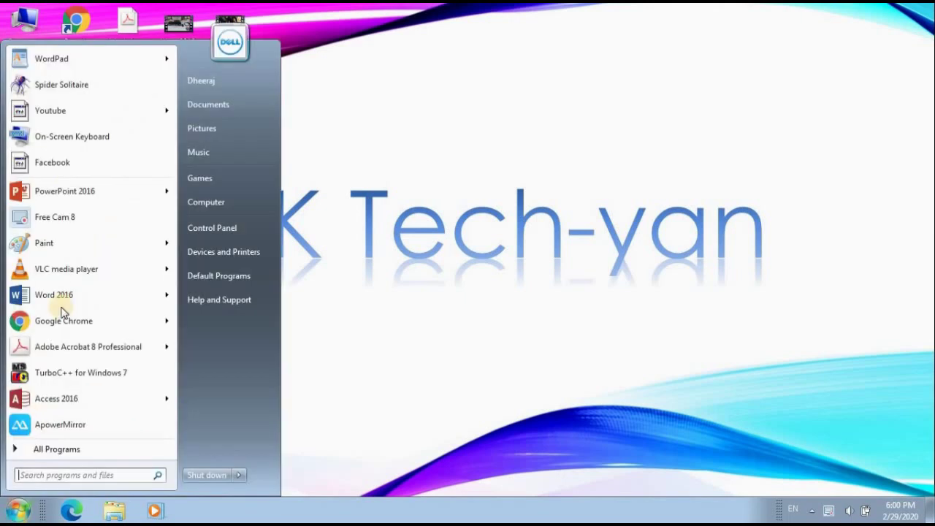
{"action": "left_click", "coordinate": [84, 136]}
{"action": "left_click", "coordinate": [162, 502]}
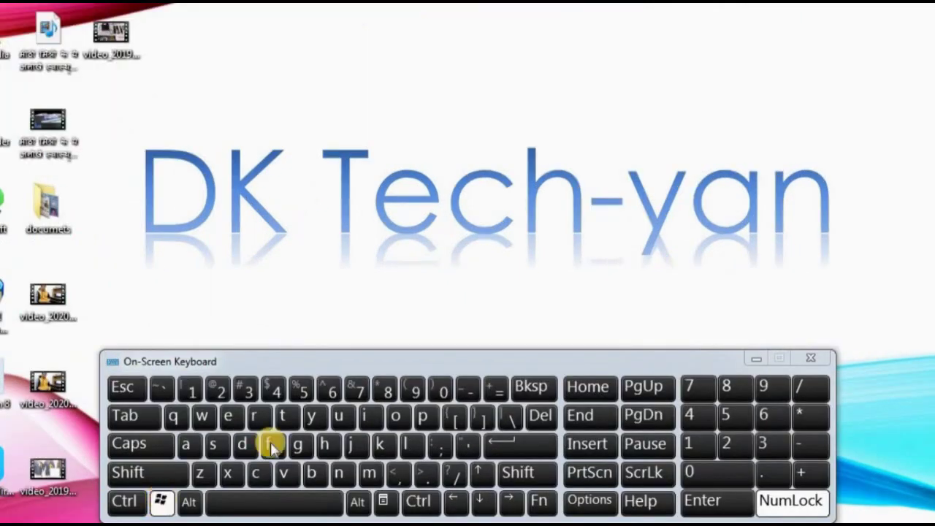
{"action": "left_click", "coordinate": [261, 416]}
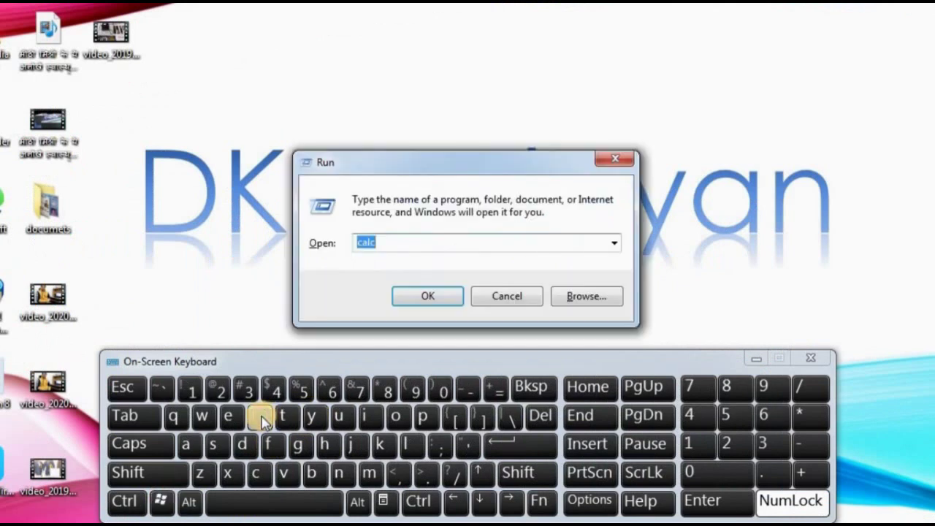
Step: Type winword in the Run box and run it to launch Word 2016
{"action": "left_click", "coordinate": [202, 416]}
{"action": "left_click", "coordinate": [369, 420]}
{"action": "left_click", "coordinate": [342, 473]}
{"action": "left_click", "coordinate": [202, 415]}
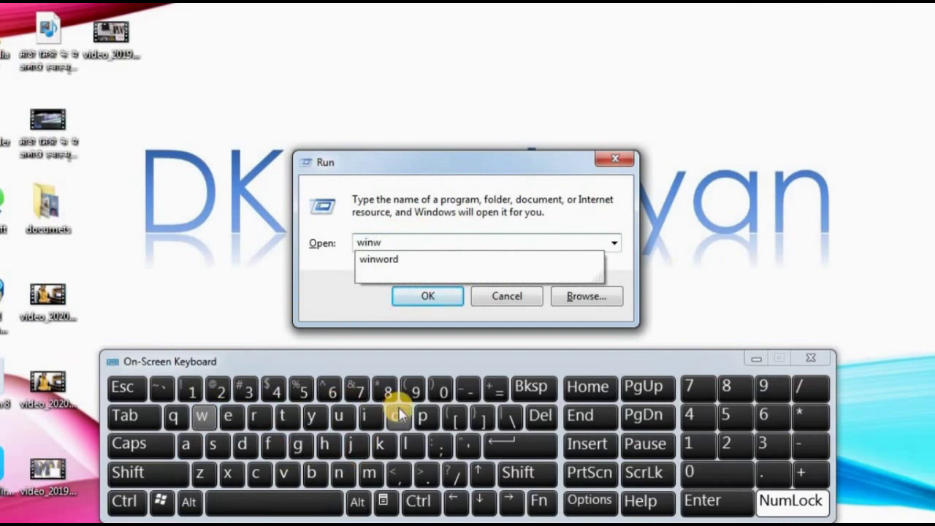
{"action": "left_click", "coordinate": [400, 416]}
{"action": "left_click", "coordinate": [253, 416]}
{"action": "left_click", "coordinate": [242, 444]}
{"action": "left_click", "coordinate": [513, 445]}
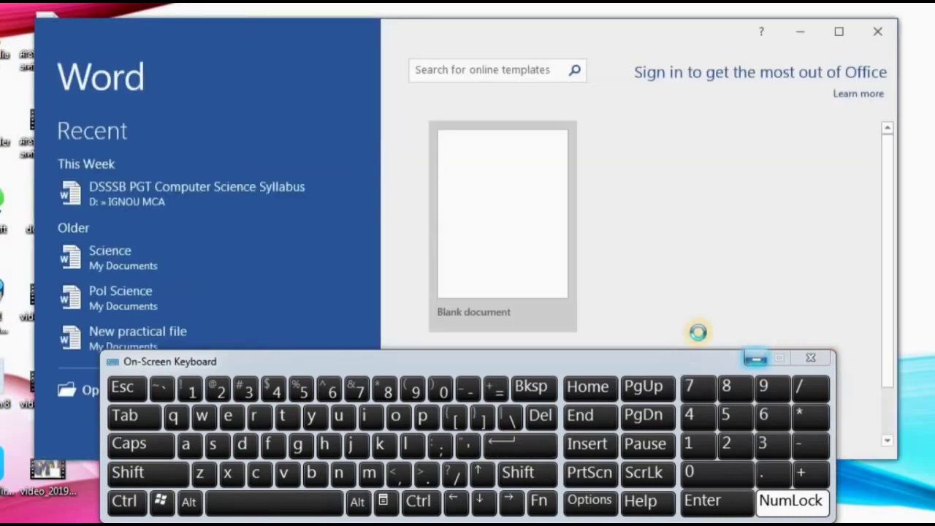
Step: Start a blank Document1 in a maximized Word window, ready to insert content
{"action": "left_click", "coordinate": [756, 358]}
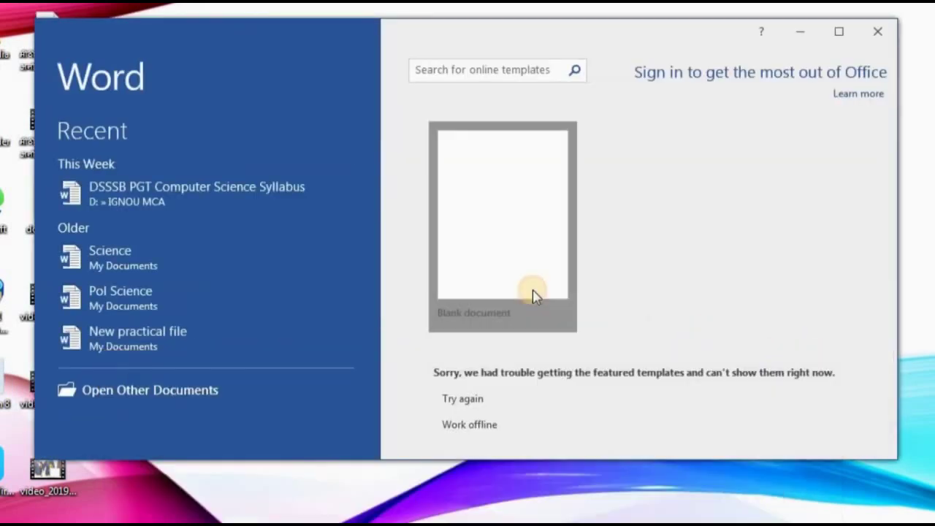
{"action": "left_click", "coordinate": [532, 295]}
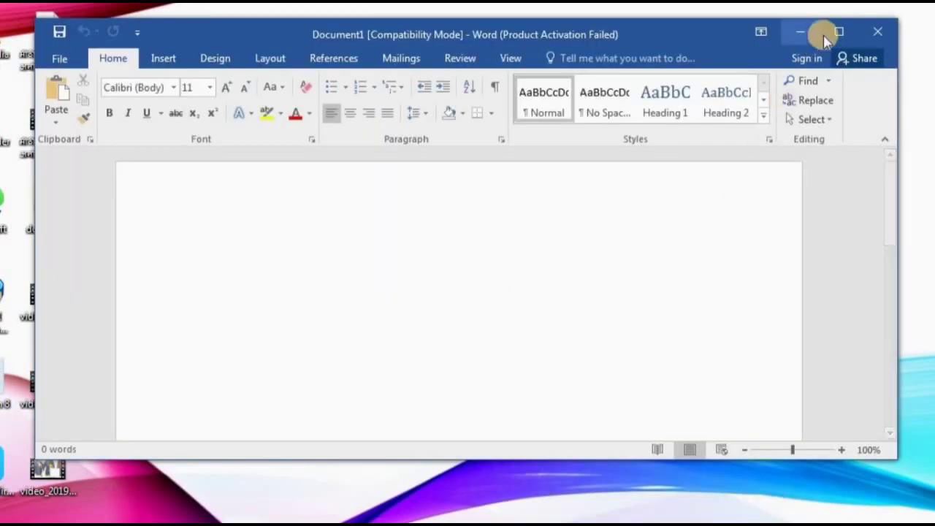
{"action": "left_click", "coordinate": [837, 31]}
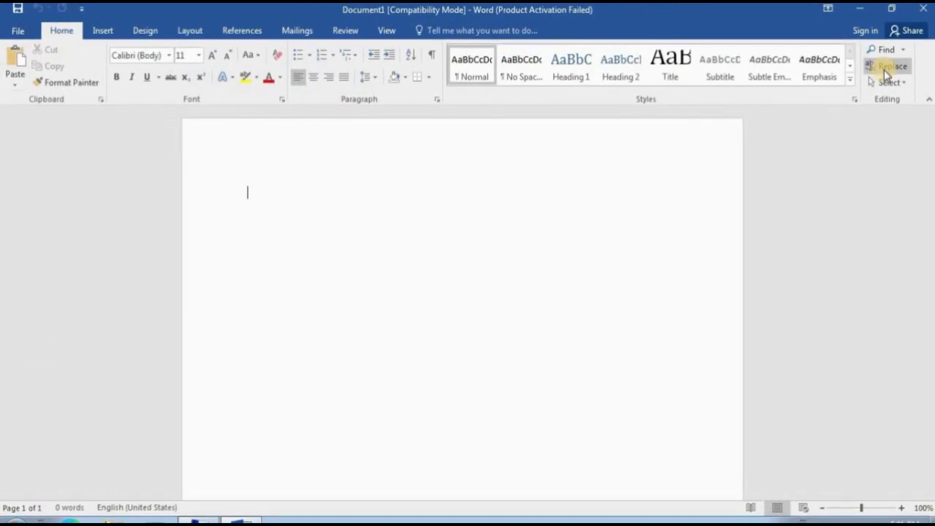
{"action": "left_click", "coordinate": [13, 29]}
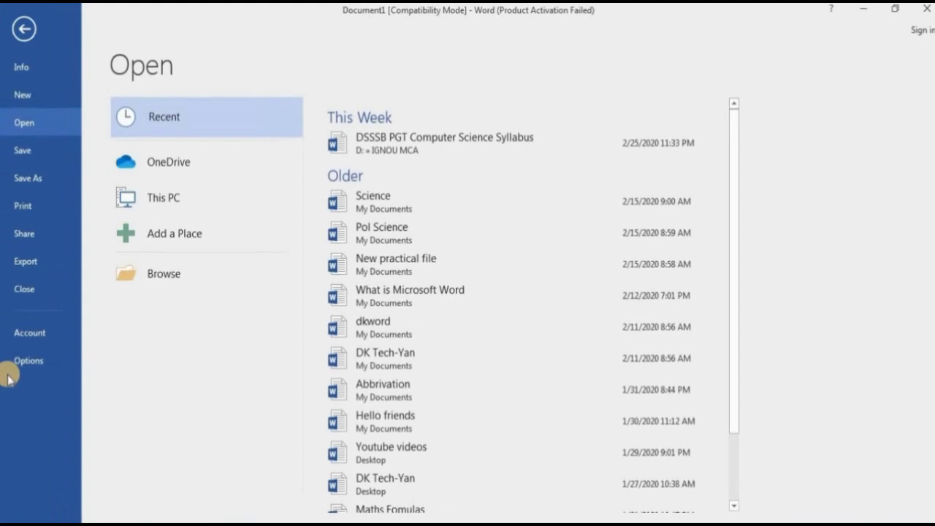
{"action": "left_click", "coordinate": [24, 32]}
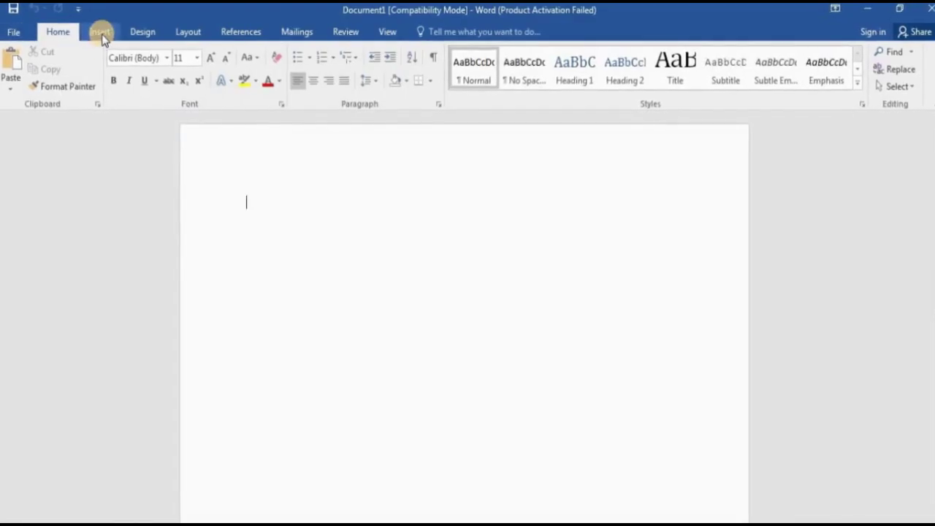
{"action": "left_click", "coordinate": [101, 33]}
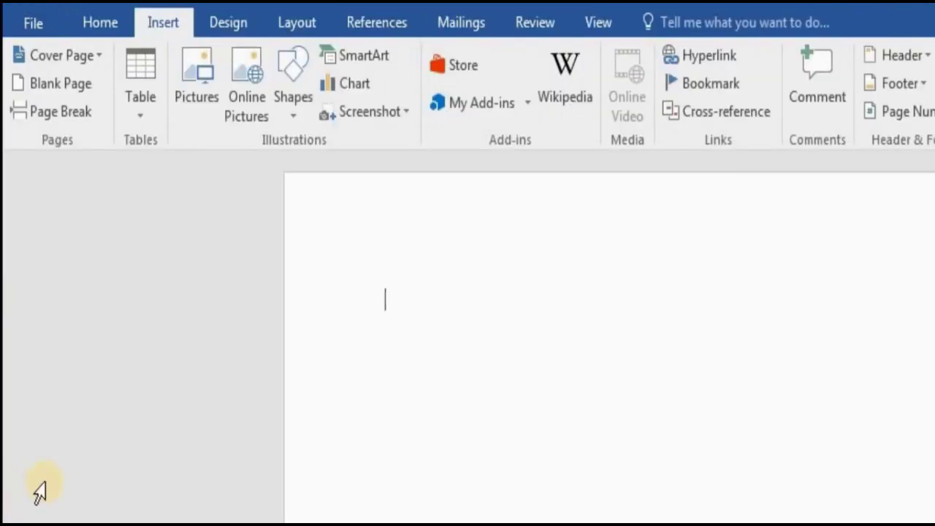
Step: Insert the Whisp design from the Cover Page gallery
{"action": "left_click", "coordinate": [49, 53]}
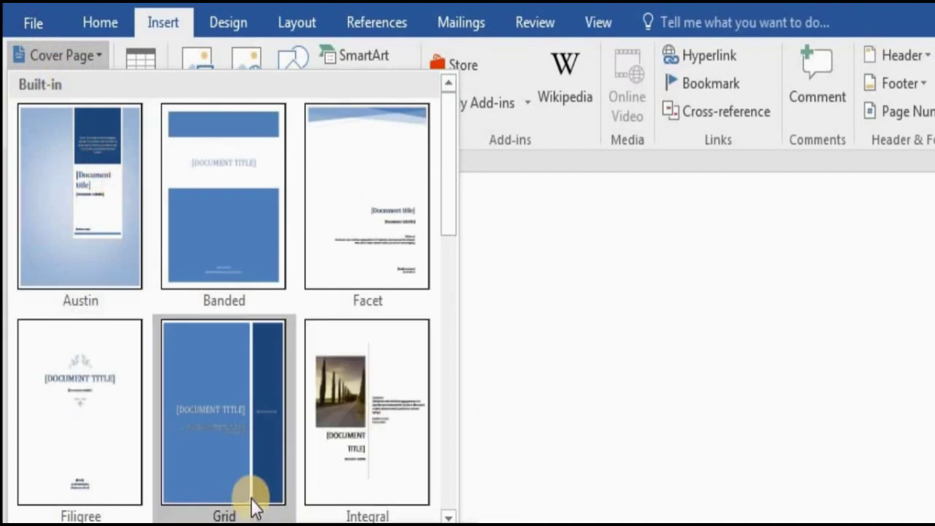
{"action": "scroll", "coordinate": [251, 501], "scroll_direction": "down", "scroll_amount": 10}
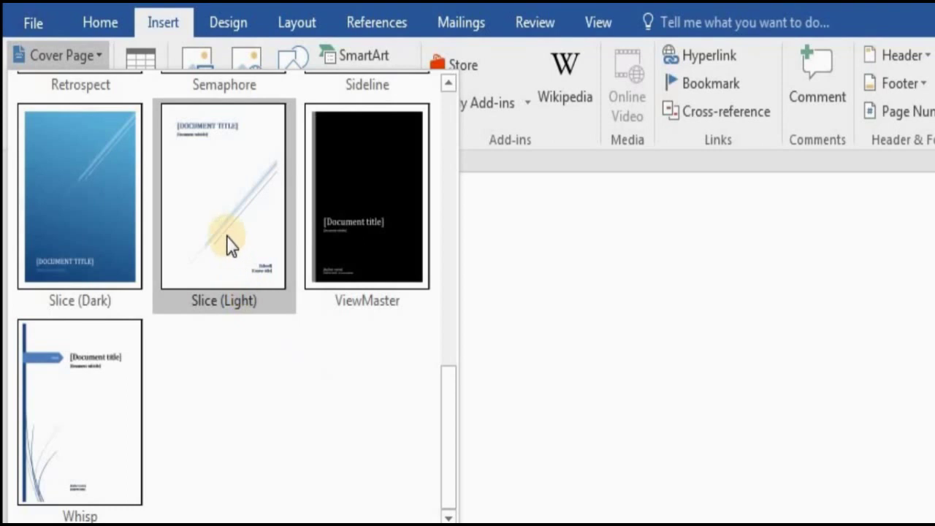
{"action": "mouse_move", "coordinate": [442, 389]}
{"action": "left_mouse_down"}
{"action": "mouse_move", "coordinate": [447, 254]}
{"action": "mouse_move", "coordinate": [457, 357]}
{"action": "left_mouse_up"}
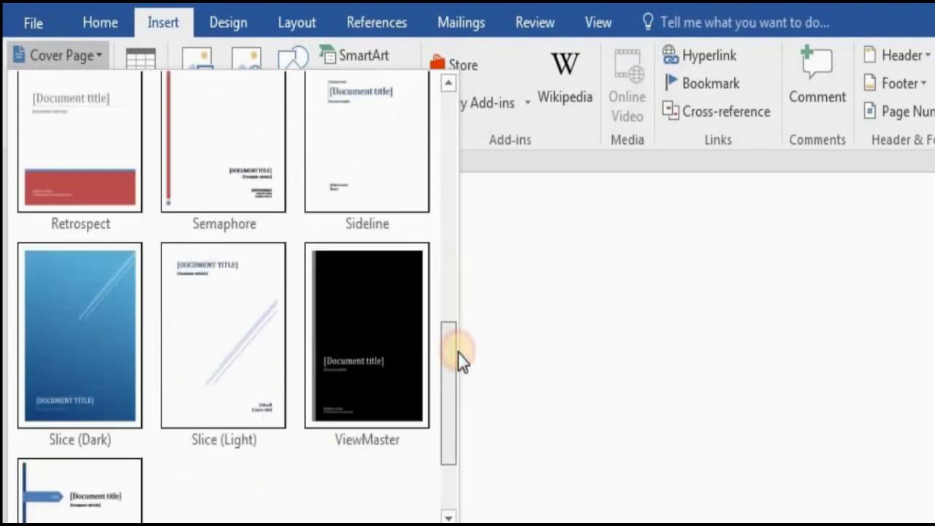
{"action": "scroll", "coordinate": [52, 340], "scroll_direction": "down", "scroll_amount": 2}
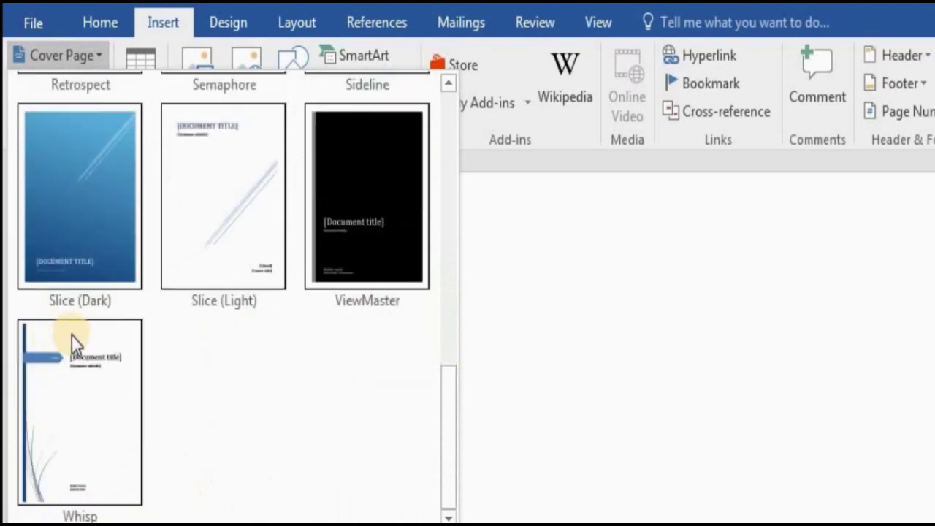
{"action": "left_click", "coordinate": [58, 400]}
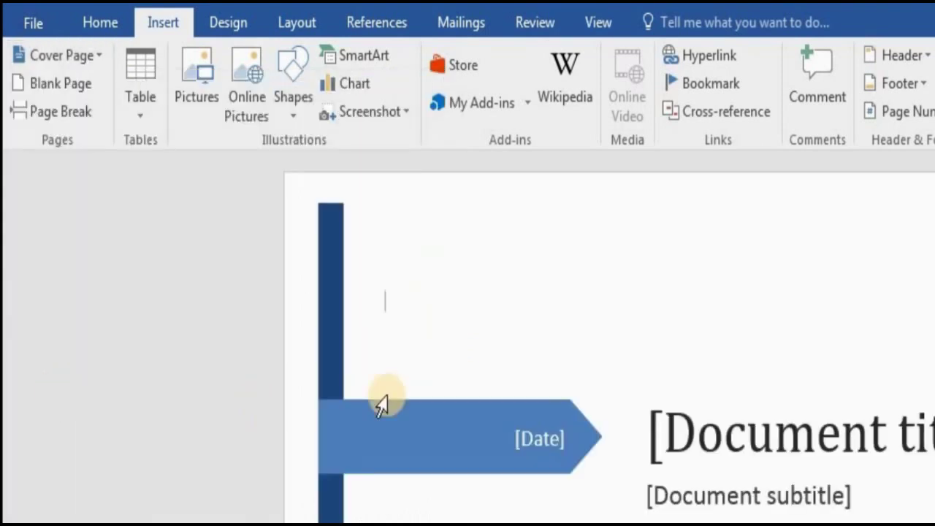
{"action": "scroll", "coordinate": [586, 376], "scroll_direction": "down", "scroll_amount": 5}
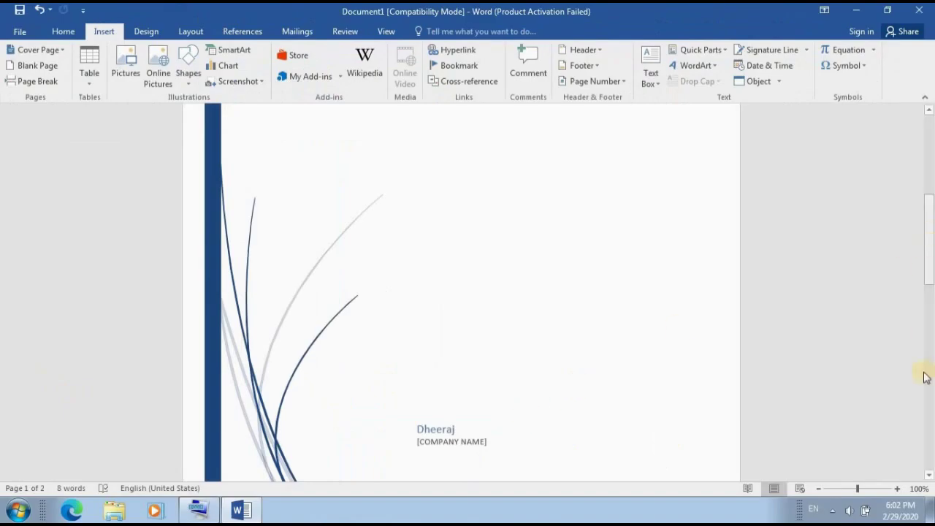
Step: Zoom the view to 50% to see the whole cover page
{"action": "left_click", "coordinate": [820, 493]}
{"action": "left_click", "coordinate": [820, 493]}
{"action": "left_click", "coordinate": [820, 493]}
{"action": "left_click", "coordinate": [819, 493]}
{"action": "left_click", "coordinate": [820, 493]}
{"action": "left_click", "coordinate": [820, 493]}
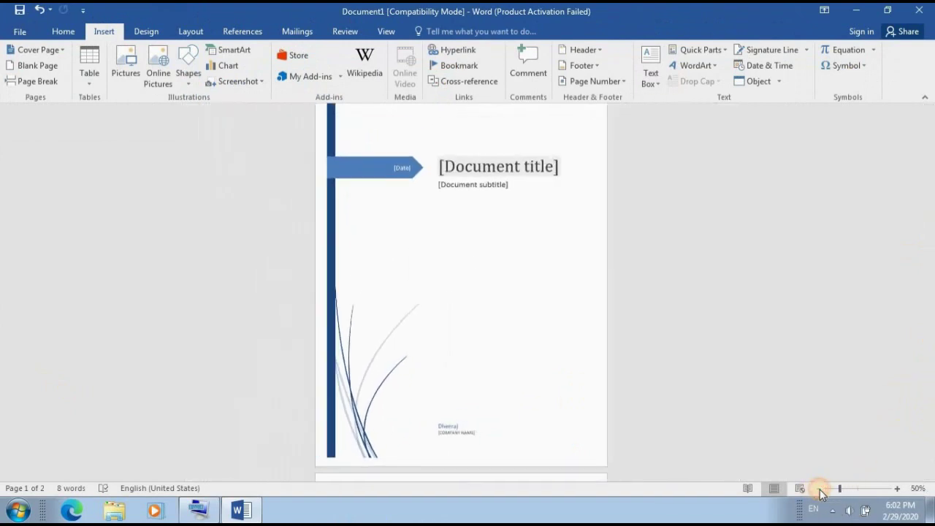
{"action": "left_click", "coordinate": [896, 488]}
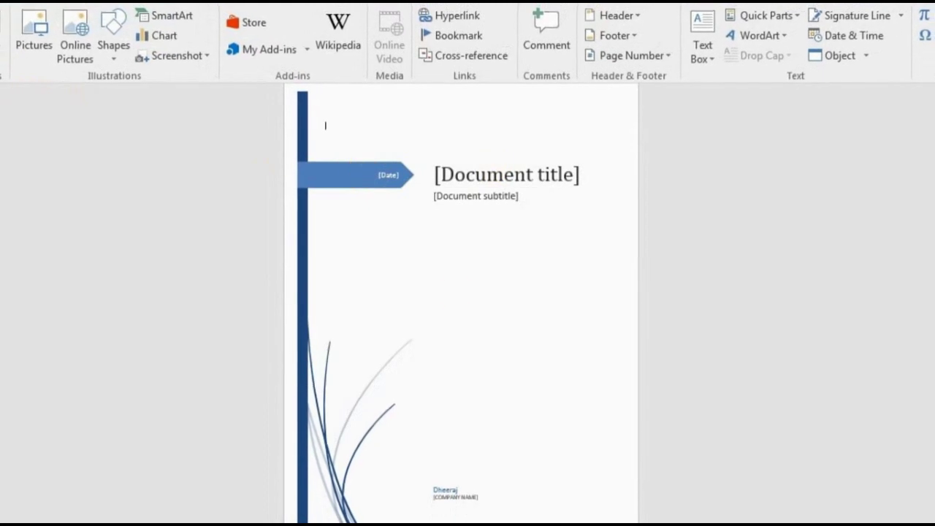
Step: Scroll through the pages to review the cover-page layout
{"action": "scroll", "coordinate": [613, 299], "scroll_direction": "down", "scroll_amount": 2}
{"action": "scroll", "coordinate": [613, 299], "scroll_direction": "down", "scroll_amount": 3}
{"action": "scroll", "coordinate": [614, 299], "scroll_direction": "down", "scroll_amount": 4}
{"action": "scroll", "coordinate": [613, 298], "scroll_direction": "down", "scroll_amount": 4}
{"action": "scroll", "coordinate": [613, 299], "scroll_direction": "down", "scroll_amount": 2}
{"action": "scroll", "coordinate": [611, 296], "scroll_direction": "up", "scroll_amount": 1}
{"action": "scroll", "coordinate": [610, 296], "scroll_direction": "up", "scroll_amount": 2}
{"action": "scroll", "coordinate": [610, 295], "scroll_direction": "up", "scroll_amount": 2}
{"action": "scroll", "coordinate": [611, 296], "scroll_direction": "up", "scroll_amount": 3}
{"action": "scroll", "coordinate": [607, 293], "scroll_direction": "up", "scroll_amount": 2}
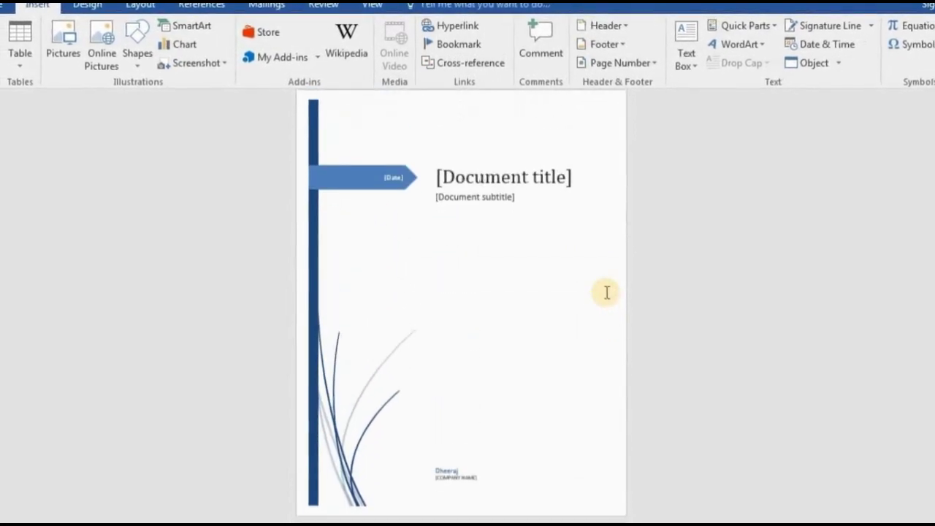
{"action": "scroll", "coordinate": [604, 292], "scroll_direction": "down", "scroll_amount": 1}
{"action": "scroll", "coordinate": [603, 291], "scroll_direction": "down", "scroll_amount": 3}
{"action": "scroll", "coordinate": [46, 184], "scroll_direction": "down", "scroll_amount": 3}
{"action": "scroll", "coordinate": [46, 184], "scroll_direction": "down", "scroll_amount": 5}
{"action": "scroll", "coordinate": [449, 225], "scroll_direction": "down", "scroll_amount": 4}
{"action": "scroll", "coordinate": [449, 225], "scroll_direction": "down", "scroll_amount": 2}
{"action": "scroll", "coordinate": [451, 225], "scroll_direction": "up", "scroll_amount": 2}
{"action": "scroll", "coordinate": [450, 225], "scroll_direction": "up", "scroll_amount": 5}
{"action": "scroll", "coordinate": [451, 225], "scroll_direction": "up", "scroll_amount": 5}
{"action": "scroll", "coordinate": [450, 225], "scroll_direction": "up", "scroll_amount": 8}
{"action": "scroll", "coordinate": [449, 225], "scroll_direction": "down", "scroll_amount": 3}
{"action": "scroll", "coordinate": [451, 222], "scroll_direction": "down", "scroll_amount": 5}
{"action": "scroll", "coordinate": [452, 221], "scroll_direction": "down", "scroll_amount": 3}
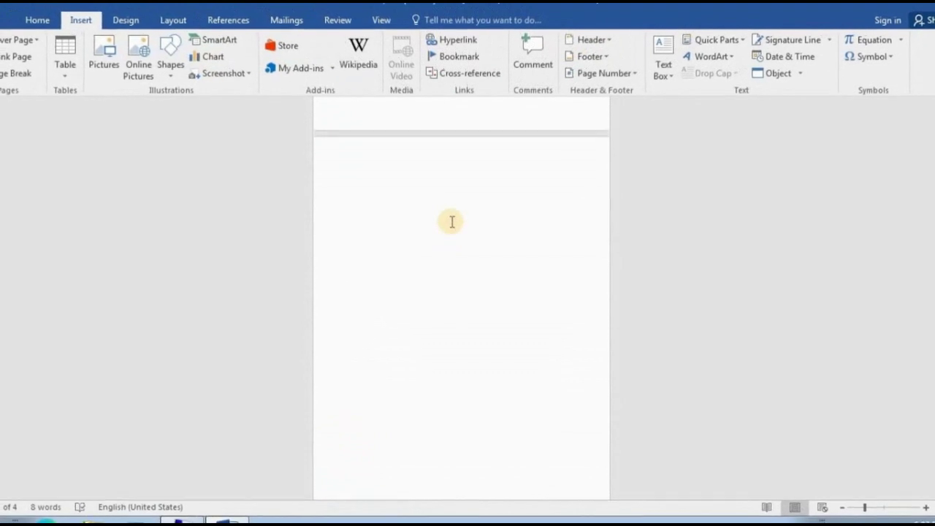
{"action": "scroll", "coordinate": [451, 221], "scroll_direction": "down", "scroll_amount": 4}
{"action": "scroll", "coordinate": [452, 220], "scroll_direction": "down", "scroll_amount": 3}
{"action": "scroll", "coordinate": [452, 220], "scroll_direction": "down", "scroll_amount": 2}
{"action": "scroll", "coordinate": [452, 221], "scroll_direction": "down", "scroll_amount": 4}
{"action": "scroll", "coordinate": [452, 220], "scroll_direction": "down", "scroll_amount": 3}
{"action": "scroll", "coordinate": [452, 220], "scroll_direction": "down", "scroll_amount": 3}
{"action": "scroll", "coordinate": [452, 220], "scroll_direction": "down", "scroll_amount": 3}
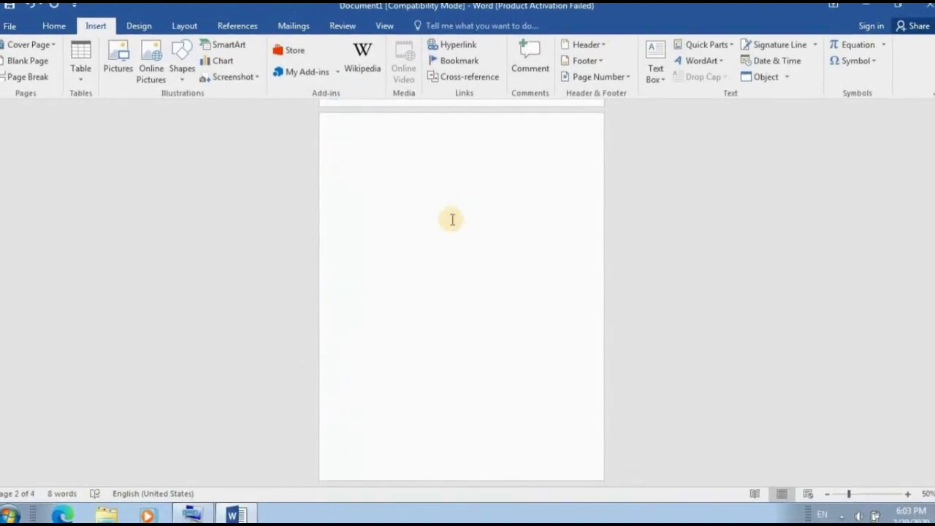
{"action": "scroll", "coordinate": [452, 220], "scroll_direction": "up", "scroll_amount": 3}
{"action": "scroll", "coordinate": [453, 218], "scroll_direction": "up", "scroll_amount": 3}
{"action": "scroll", "coordinate": [452, 219], "scroll_direction": "up", "scroll_amount": 2}
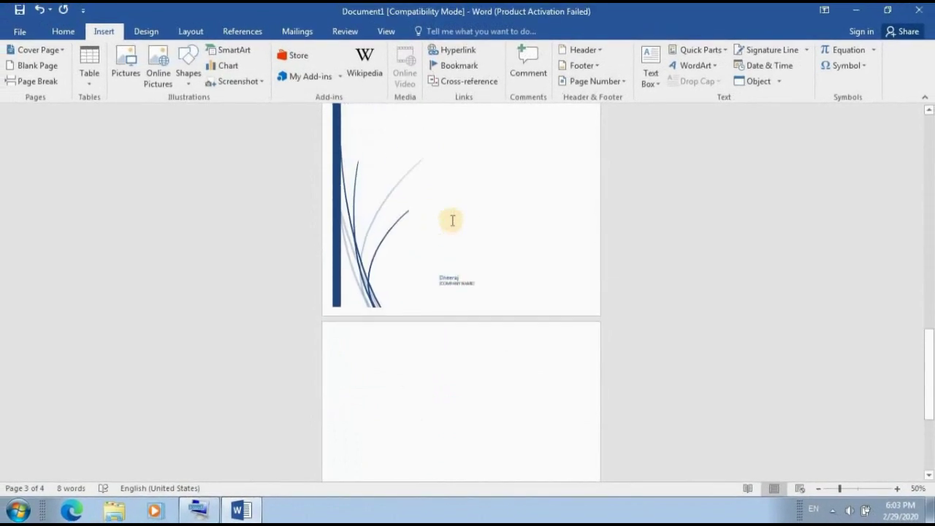
{"action": "scroll", "coordinate": [453, 219], "scroll_direction": "up", "scroll_amount": 3}
{"action": "scroll", "coordinate": [452, 220], "scroll_direction": "up", "scroll_amount": 2}
{"action": "scroll", "coordinate": [452, 221], "scroll_direction": "up", "scroll_amount": 4}
{"action": "scroll", "coordinate": [452, 221], "scroll_direction": "up", "scroll_amount": 1}
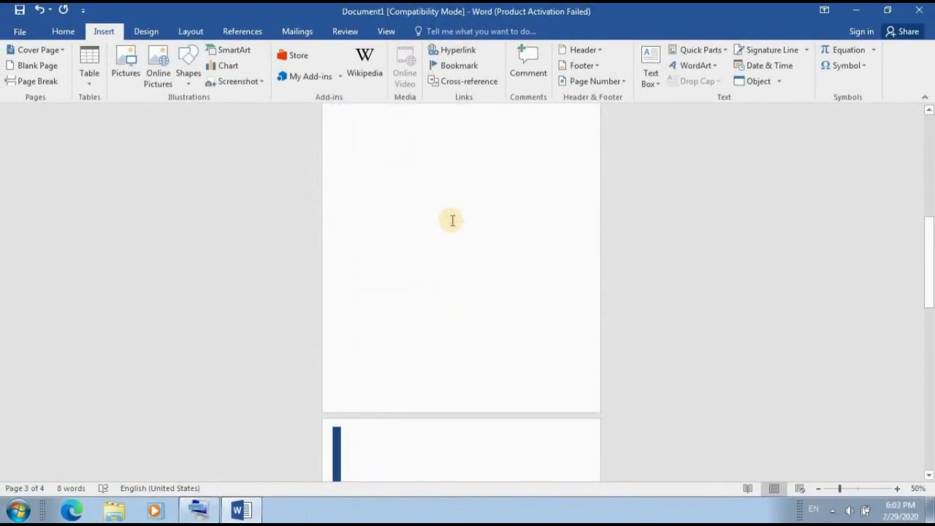
{"action": "scroll", "coordinate": [452, 220], "scroll_direction": "up", "scroll_amount": 5}
{"action": "scroll", "coordinate": [451, 221], "scroll_direction": "up", "scroll_amount": 3}
{"action": "scroll", "coordinate": [451, 222], "scroll_direction": "up", "scroll_amount": 3}
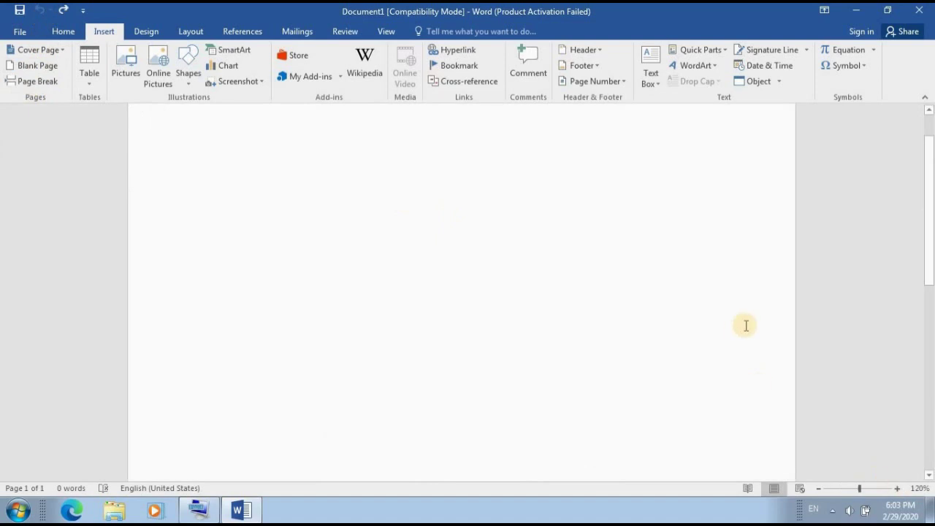
Step: Generate sample text with =rand(2,4), then add more with =rand(3,8)
{"action": "scroll", "coordinate": [746, 325], "scroll_direction": "up", "scroll_amount": 1}
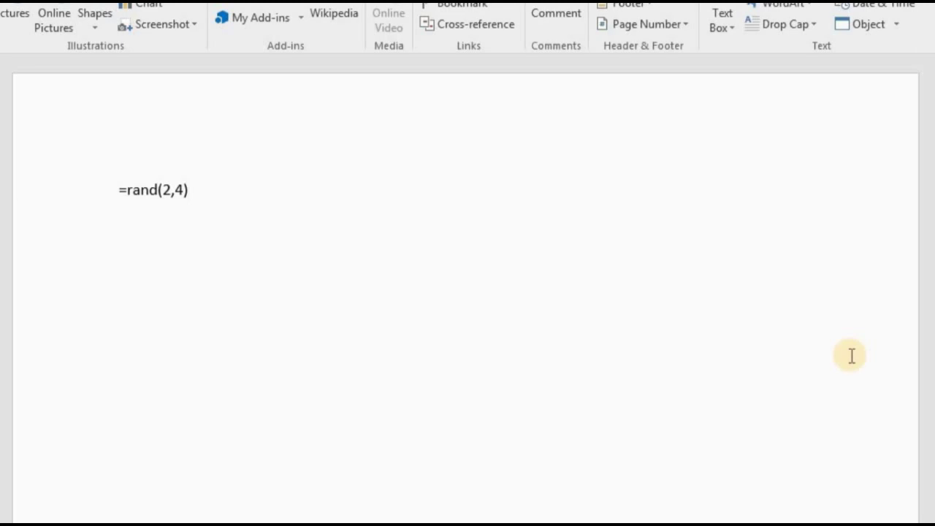
{"action": "key", "text": "Return"}
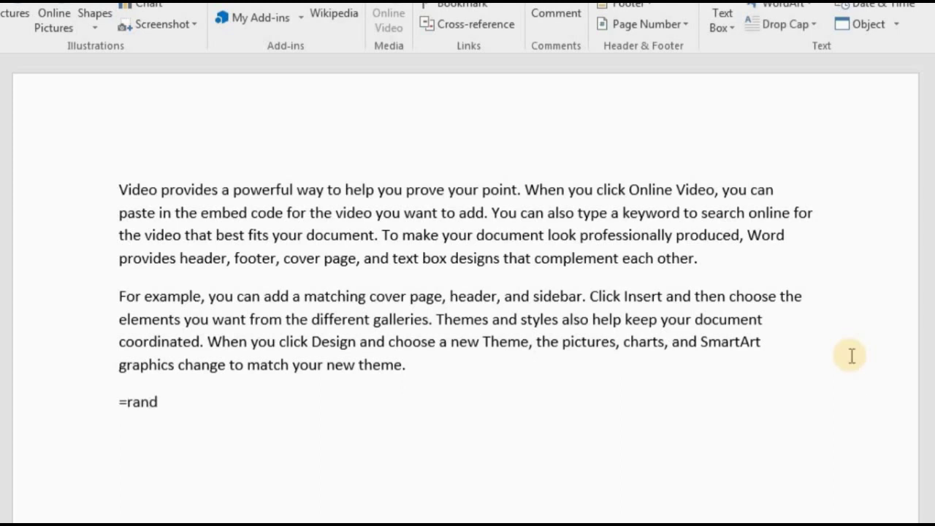
{"action": "type", "text": "=rand(3,8"}
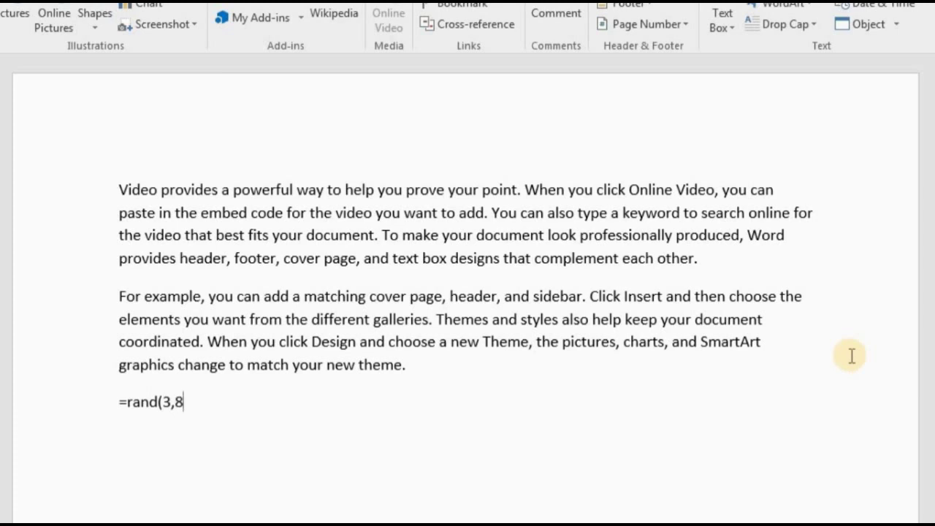
{"action": "type", "text": ")"}
{"action": "key", "text": "Return"}
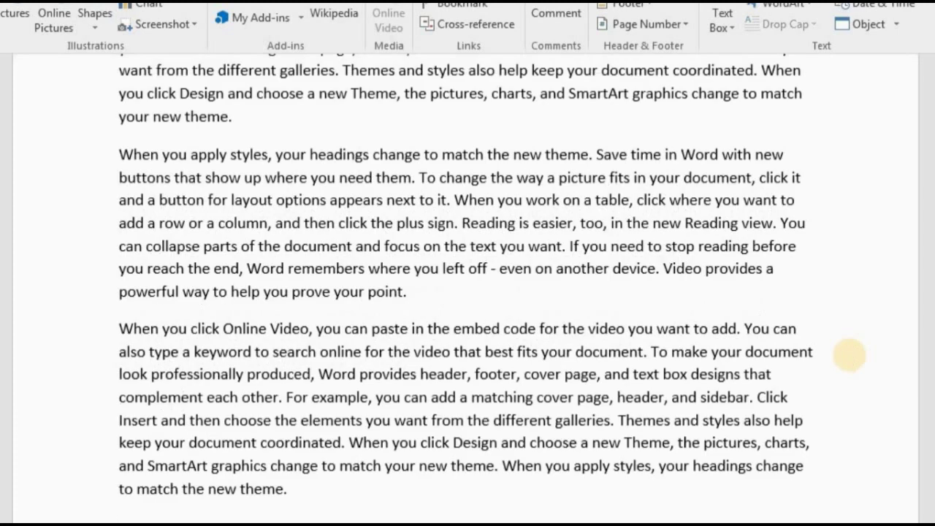
{"action": "scroll", "coordinate": [850, 355], "scroll_direction": "up", "scroll_amount": 2}
{"action": "scroll", "coordinate": [849, 355], "scroll_direction": "up", "scroll_amount": 3}
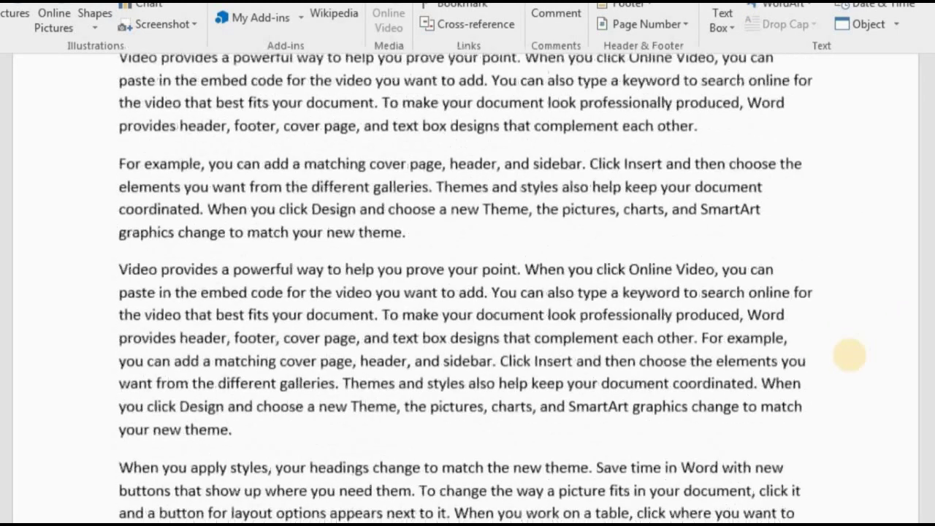
{"action": "scroll", "coordinate": [849, 355], "scroll_direction": "down", "scroll_amount": 5}
{"action": "scroll", "coordinate": [850, 355], "scroll_direction": "down", "scroll_amount": 3}
{"action": "scroll", "coordinate": [849, 355], "scroll_direction": "down", "scroll_amount": 3}
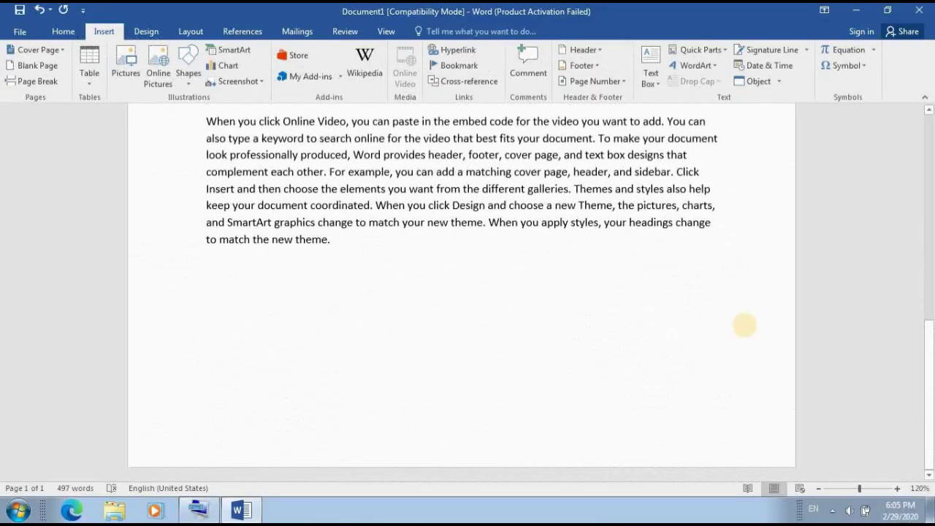
{"action": "scroll", "coordinate": [745, 325], "scroll_direction": "up", "scroll_amount": 3}
{"action": "scroll", "coordinate": [745, 325], "scroll_direction": "up", "scroll_amount": 3}
{"action": "scroll", "coordinate": [744, 325], "scroll_direction": "up", "scroll_amount": 1}
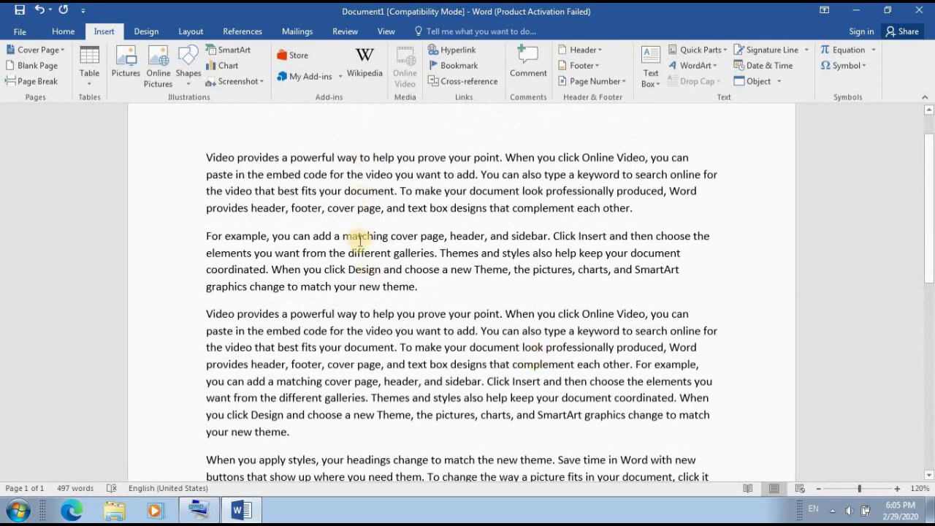
{"action": "scroll", "coordinate": [355, 356], "scroll_direction": "down", "scroll_amount": 1}
{"action": "scroll", "coordinate": [292, 347], "scroll_direction": "down", "scroll_amount": 2}
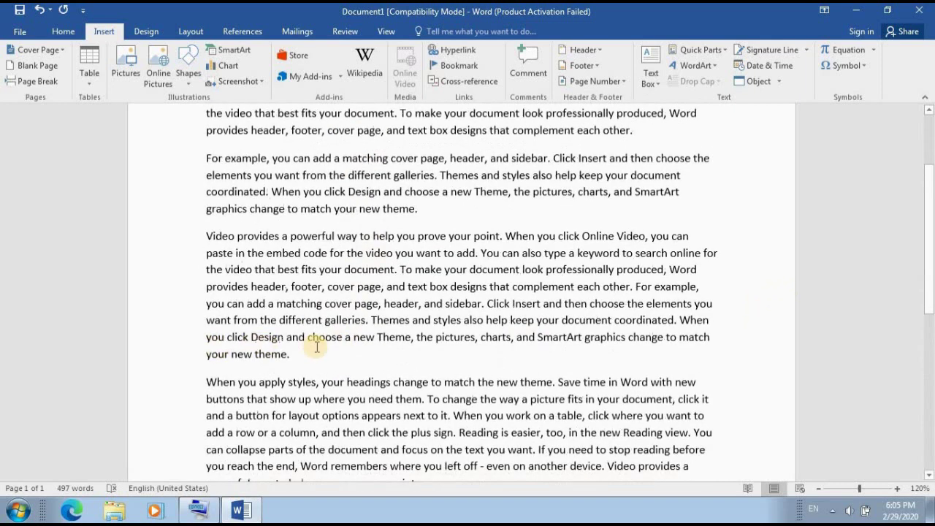
{"action": "scroll", "coordinate": [315, 343], "scroll_direction": "down", "scroll_amount": 2}
{"action": "scroll", "coordinate": [313, 365], "scroll_direction": "down", "scroll_amount": 3}
{"action": "scroll", "coordinate": [292, 306], "scroll_direction": "down", "scroll_amount": 2}
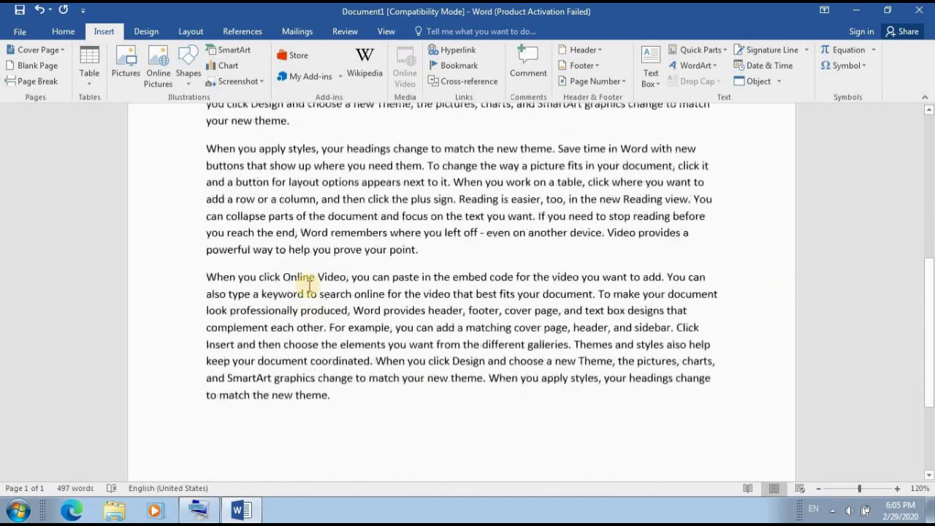
{"action": "scroll", "coordinate": [292, 219], "scroll_direction": "up", "scroll_amount": 2}
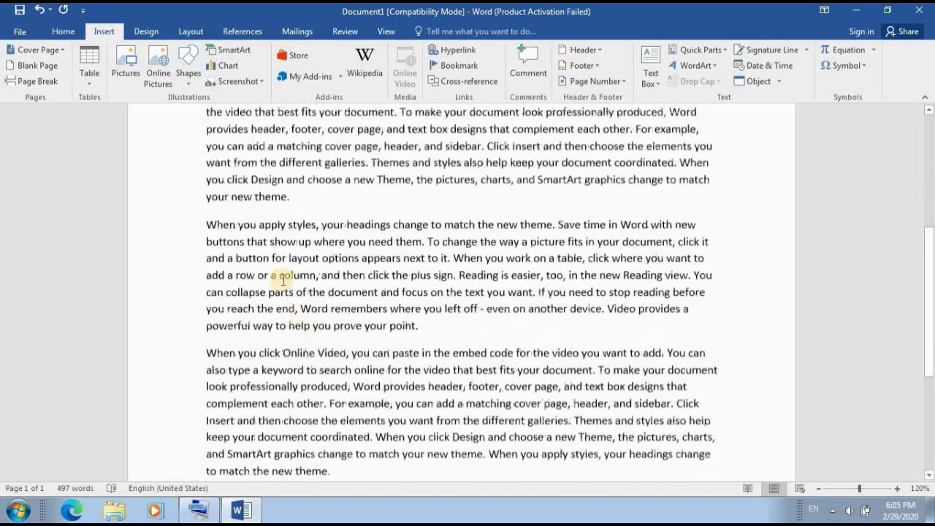
Step: Insert a page break after 'your new theme.' so a blank page follows
{"action": "left_click", "coordinate": [297, 198]}
{"action": "left_click", "coordinate": [51, 85]}
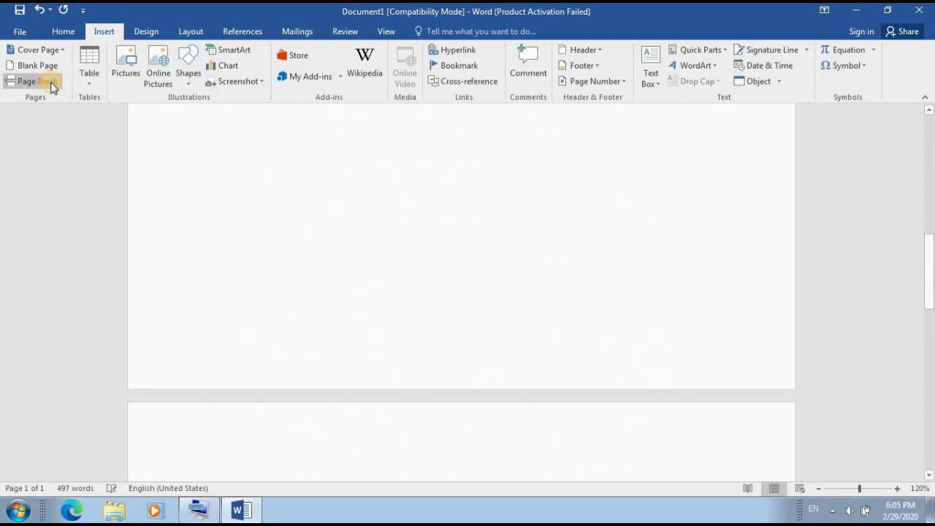
{"action": "scroll", "coordinate": [370, 232], "scroll_direction": "up", "scroll_amount": 3}
{"action": "scroll", "coordinate": [371, 234], "scroll_direction": "up", "scroll_amount": 2}
{"action": "scroll", "coordinate": [371, 234], "scroll_direction": "up", "scroll_amount": 2}
{"action": "scroll", "coordinate": [371, 234], "scroll_direction": "up", "scroll_amount": 2}
{"action": "scroll", "coordinate": [370, 235], "scroll_direction": "up", "scroll_amount": 2}
{"action": "scroll", "coordinate": [369, 235], "scroll_direction": "up", "scroll_amount": 2}
Step: Scroll to the new blank page and bring up the Table insertion menu
{"action": "scroll", "coordinate": [369, 235], "scroll_direction": "down", "scroll_amount": 5}
{"action": "scroll", "coordinate": [370, 234], "scroll_direction": "down", "scroll_amount": 2}
{"action": "scroll", "coordinate": [369, 234], "scroll_direction": "down", "scroll_amount": 5}
{"action": "scroll", "coordinate": [370, 235], "scroll_direction": "down", "scroll_amount": 1}
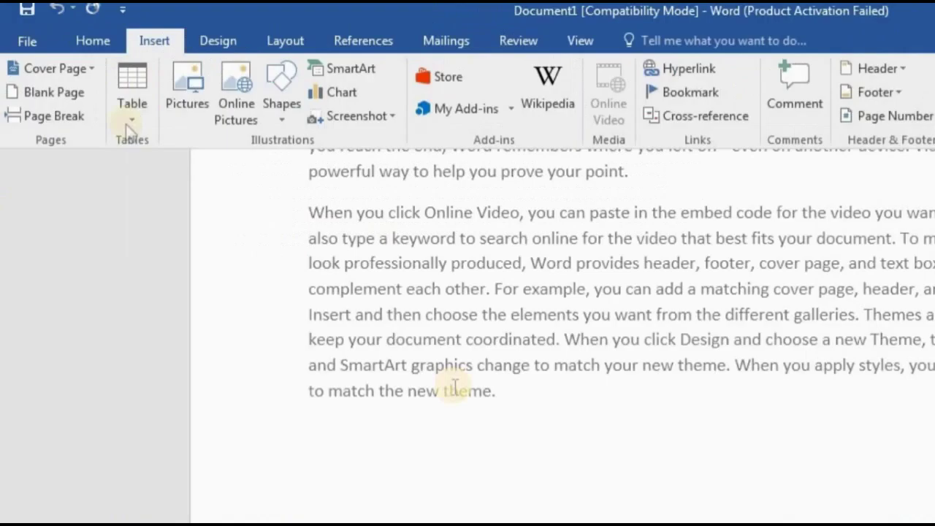
{"action": "left_click", "coordinate": [85, 84]}
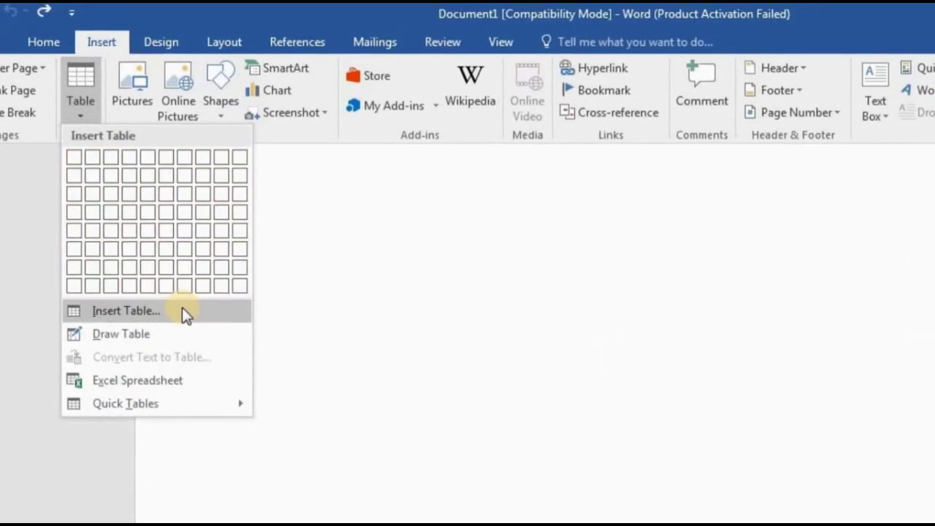
Step: Insert a 5×2 table through the dialog, then a 4×8 table from the grid
{"action": "left_click", "coordinate": [184, 314]}
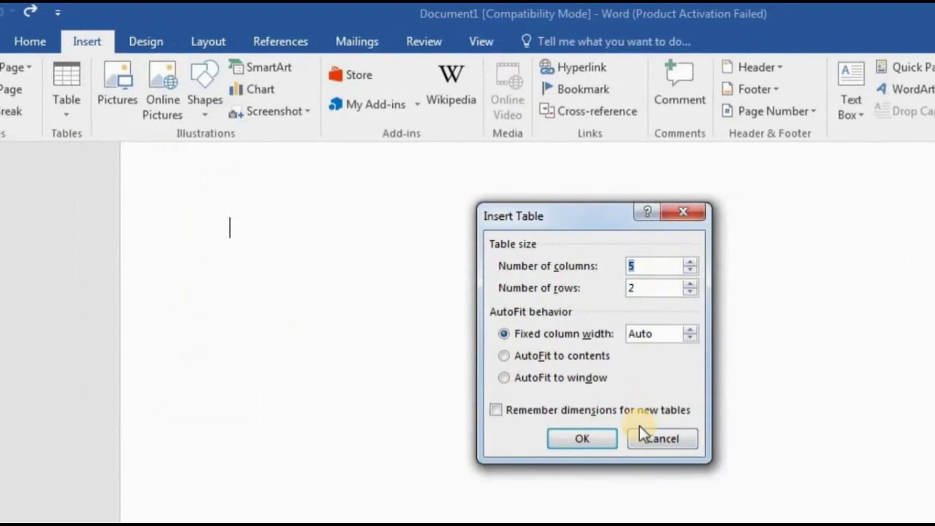
{"action": "left_click", "coordinate": [592, 440]}
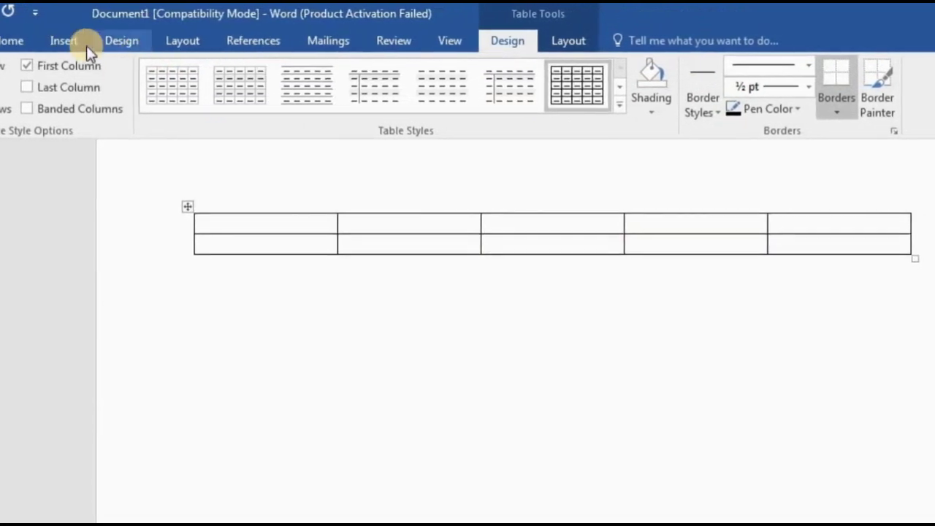
{"action": "left_click", "coordinate": [57, 39]}
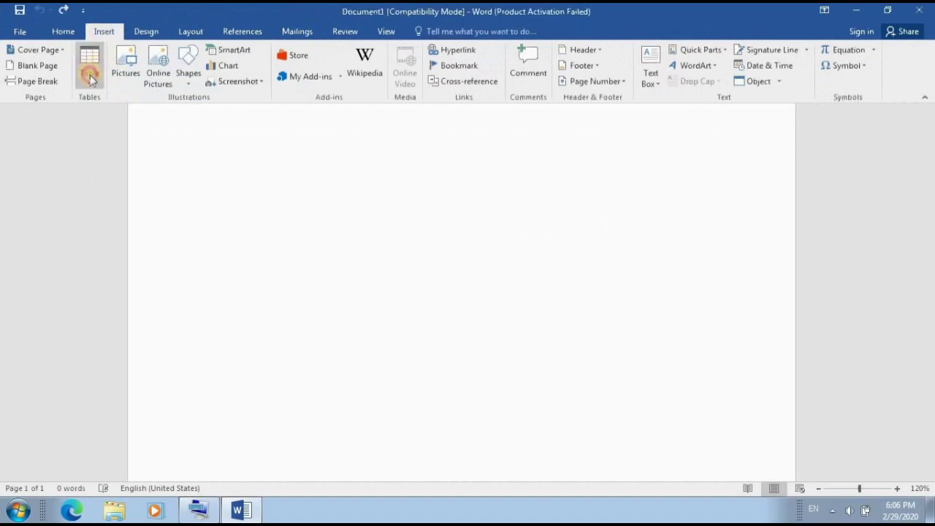
{"action": "left_click", "coordinate": [90, 77]}
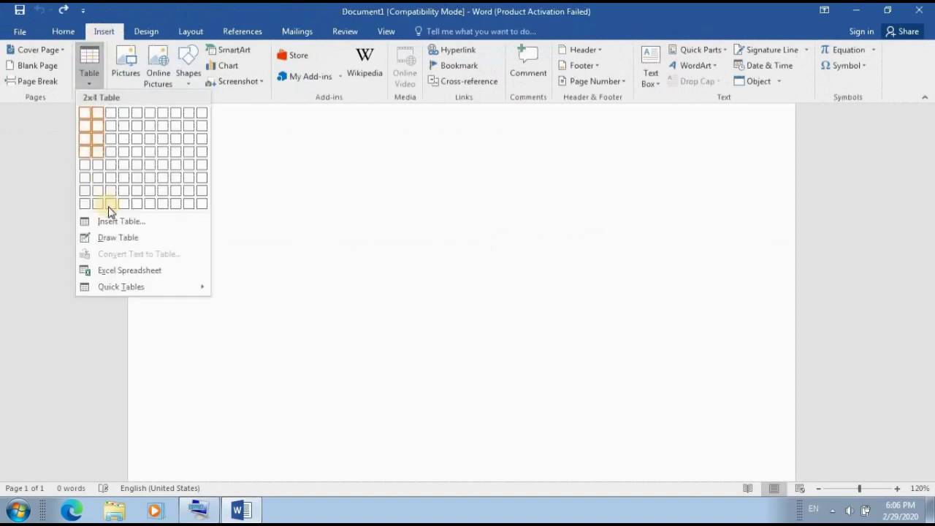
{"action": "left_click", "coordinate": [124, 206]}
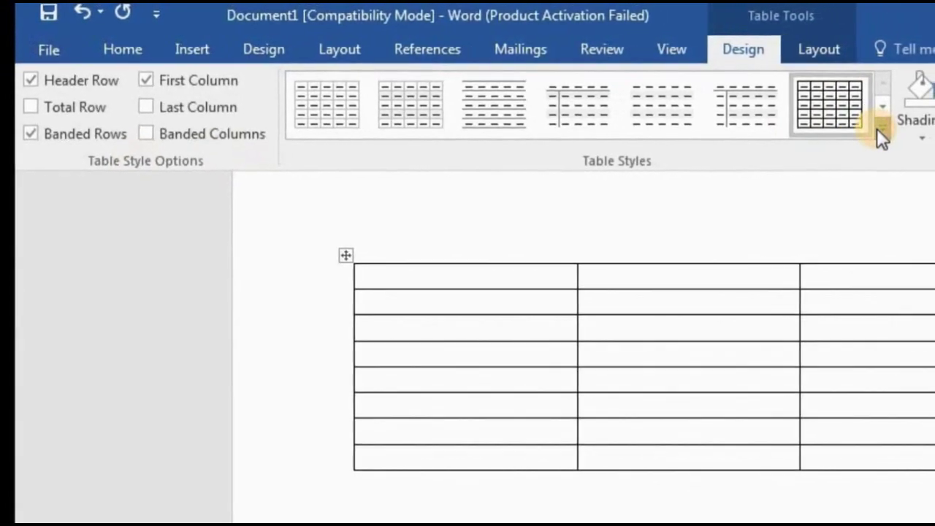
Step: Apply the orange Grid Table style and toggle Header Row off and back on
{"action": "left_click", "coordinate": [881, 128]}
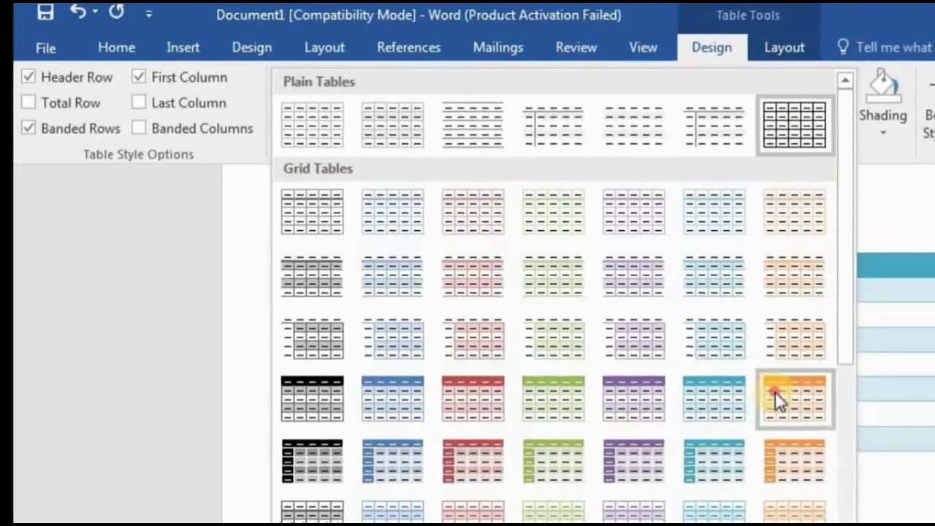
{"action": "left_click", "coordinate": [775, 392]}
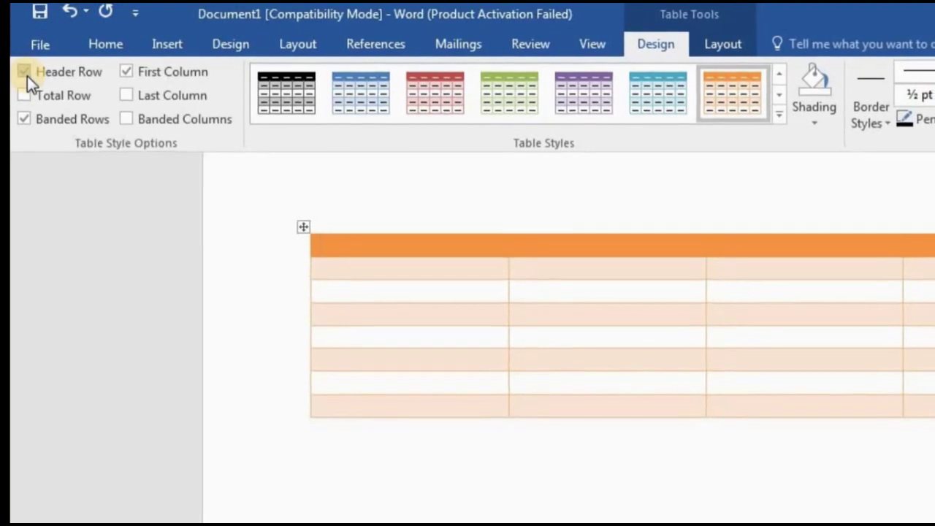
{"action": "left_click", "coordinate": [24, 73]}
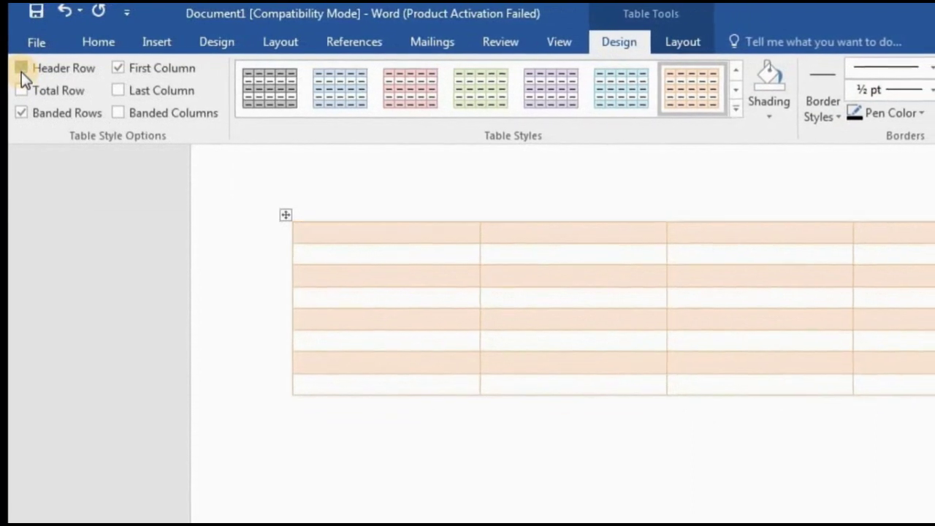
{"action": "left_click", "coordinate": [21, 70]}
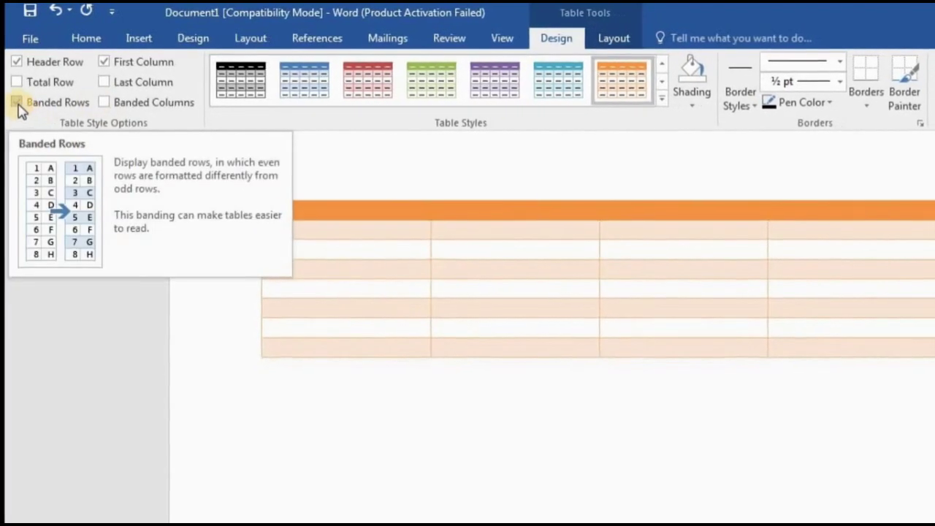
Step: Keep Banded Rows on, leave Banded Columns off, and turn on Total Row
{"action": "left_click", "coordinate": [17, 104]}
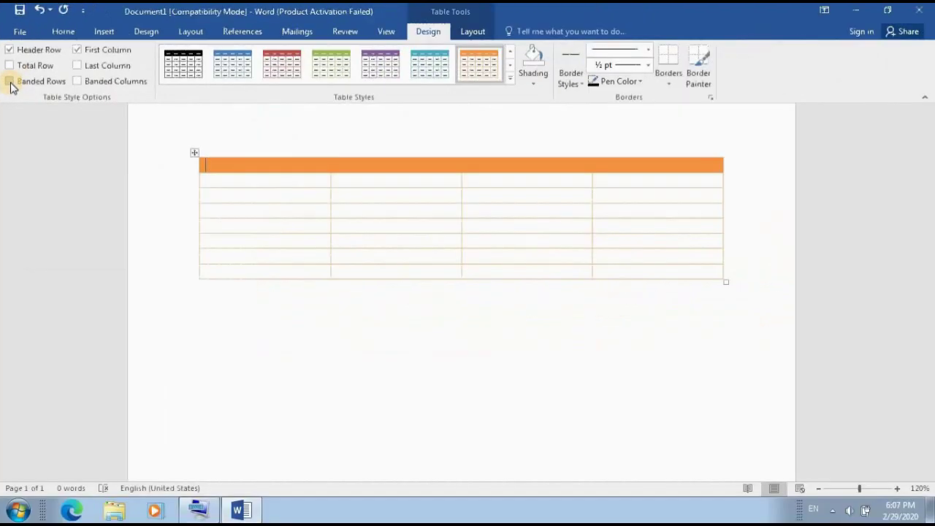
{"action": "left_click", "coordinate": [11, 82]}
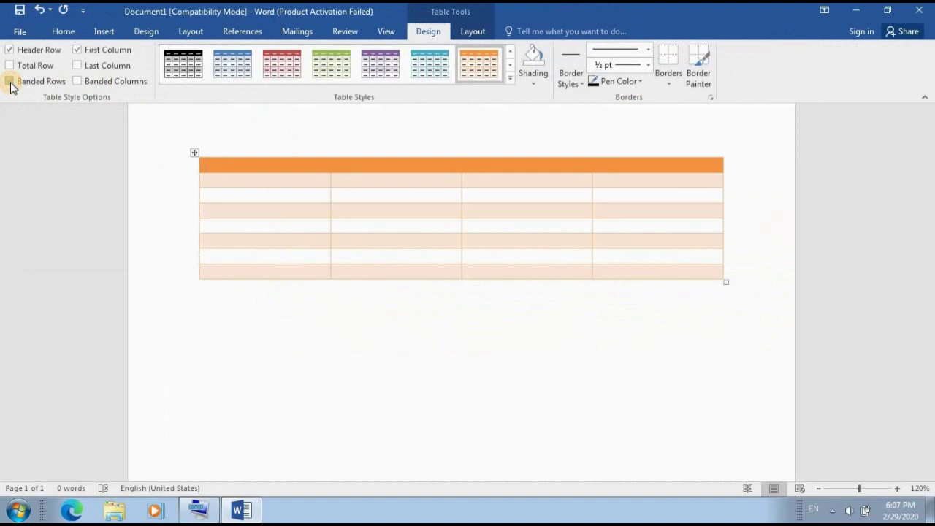
{"action": "left_click", "coordinate": [10, 83]}
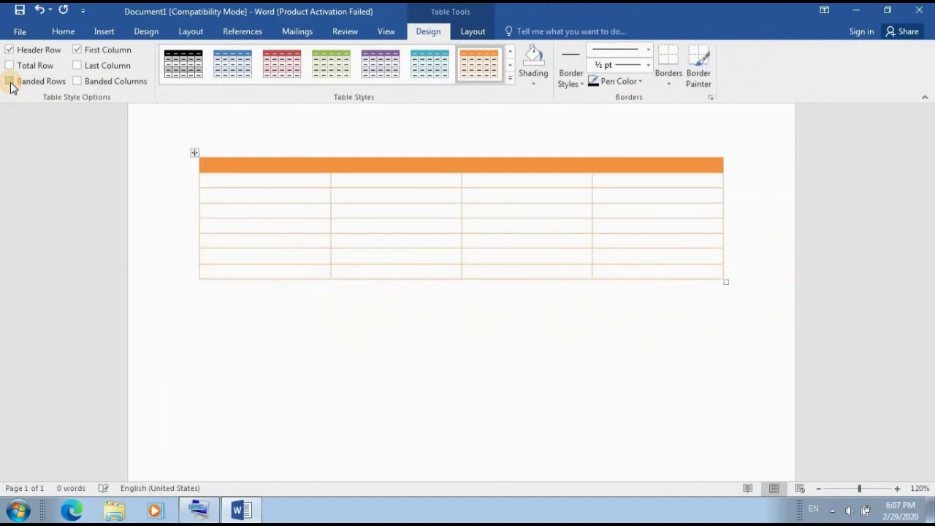
{"action": "left_click", "coordinate": [81, 84]}
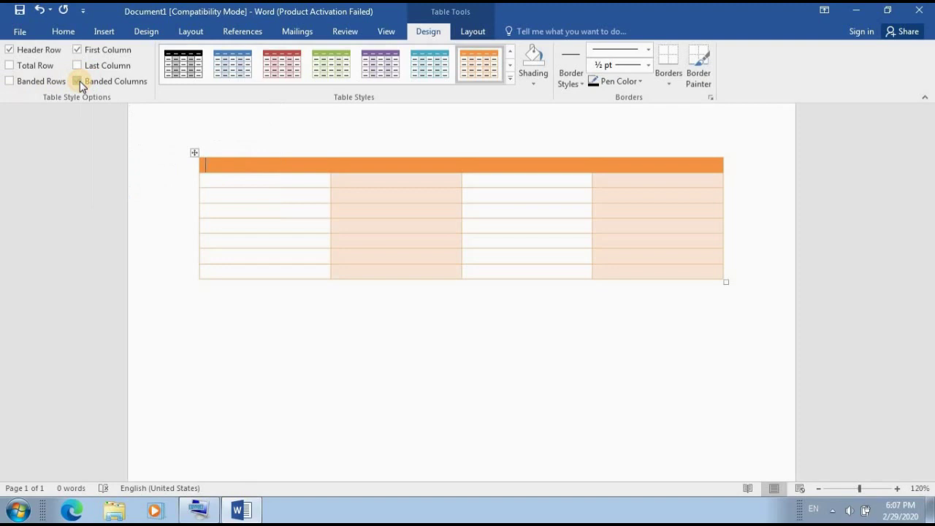
{"action": "left_click", "coordinate": [80, 84]}
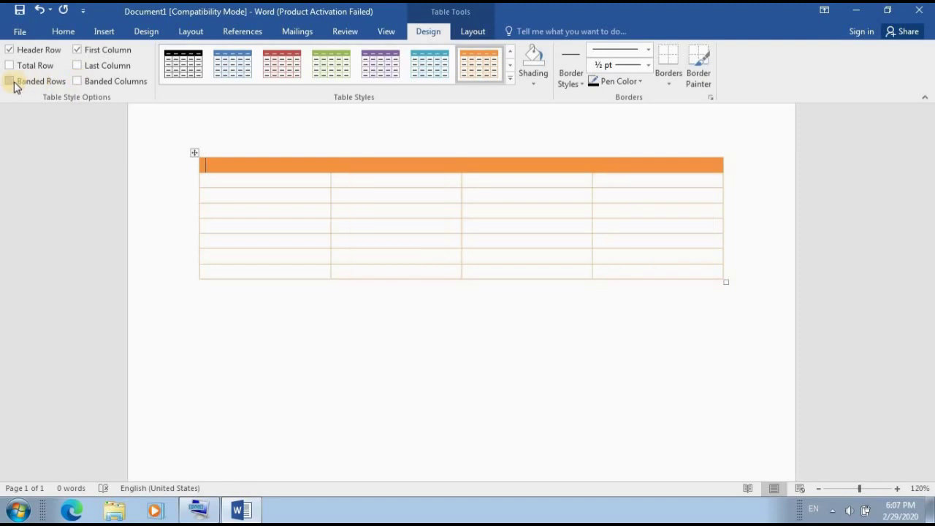
{"action": "left_click", "coordinate": [10, 82]}
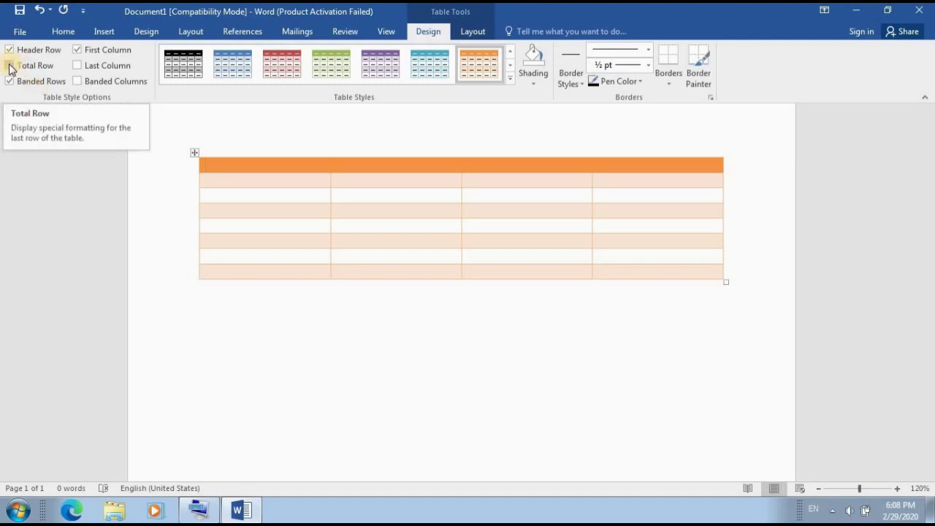
{"action": "left_click", "coordinate": [11, 65]}
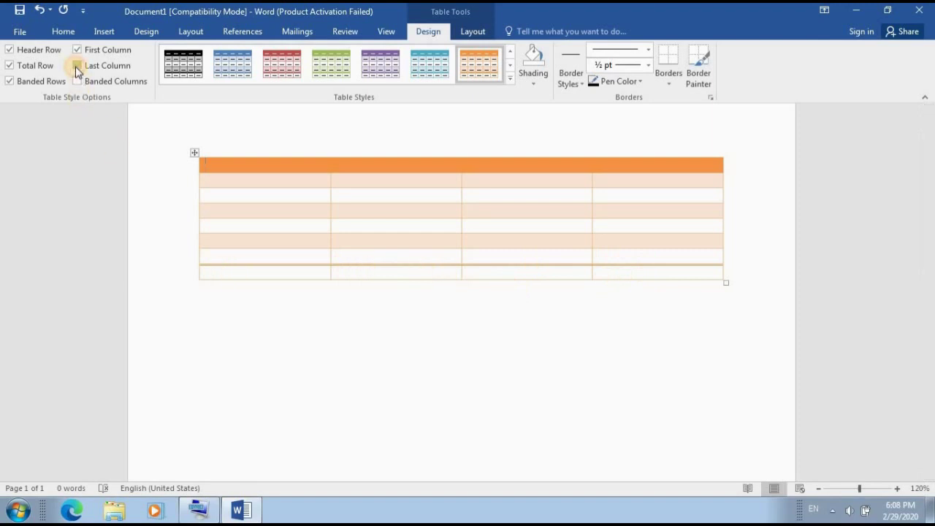
Step: Apply the darker orange Grid Table style, uncheck First Column and check Last Column
{"action": "left_click", "coordinate": [510, 77]}
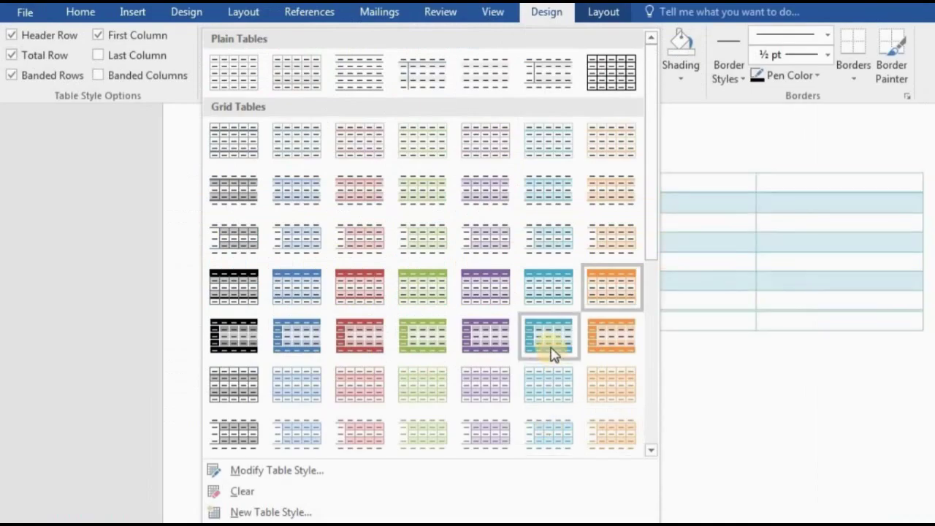
{"action": "left_click", "coordinate": [600, 338]}
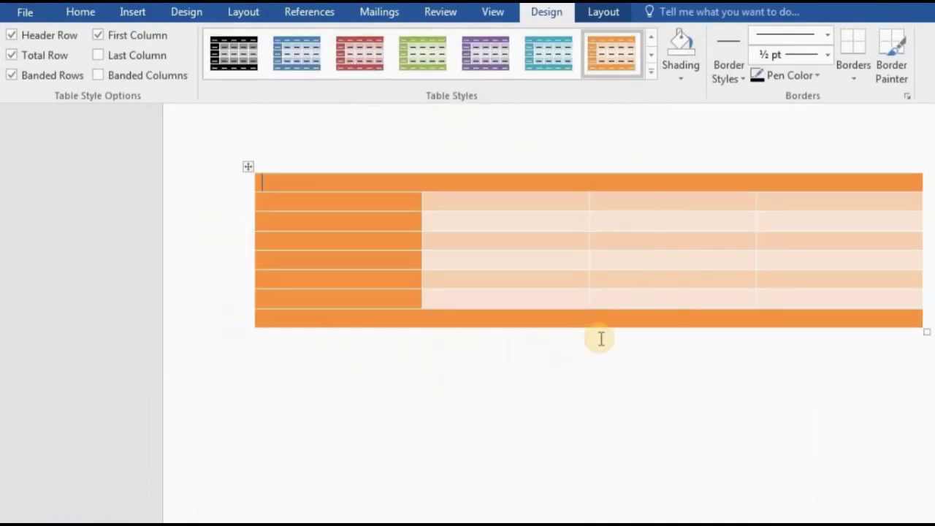
{"action": "left_click", "coordinate": [12, 56]}
{"action": "left_click", "coordinate": [11, 56]}
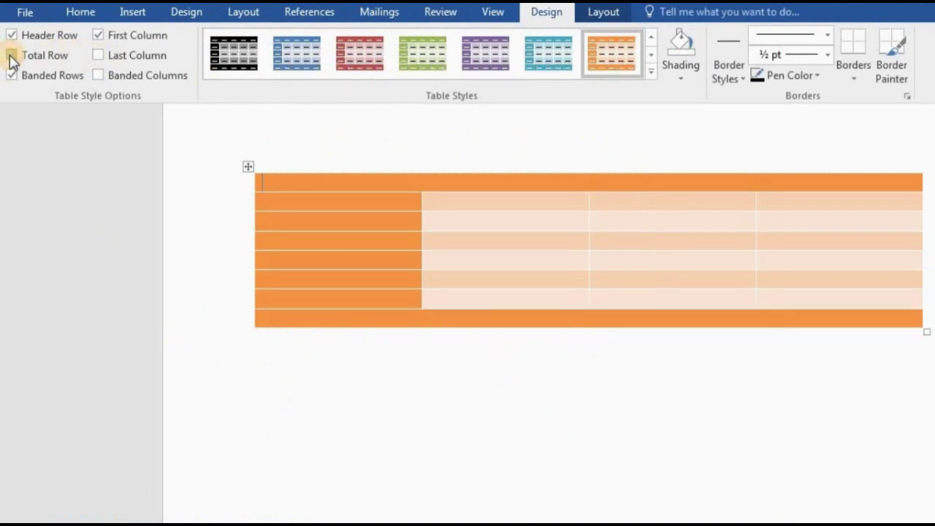
{"action": "left_click", "coordinate": [98, 37]}
{"action": "left_click", "coordinate": [98, 37]}
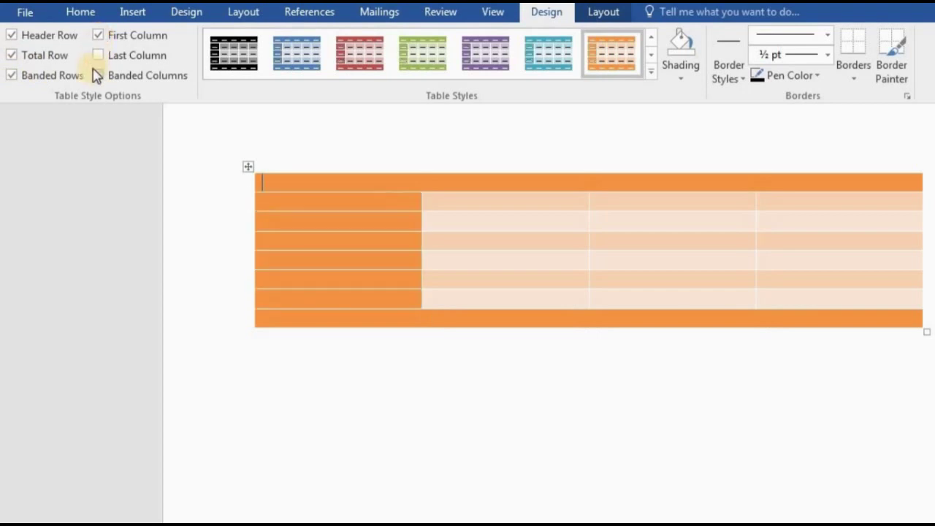
{"action": "left_click", "coordinate": [99, 37]}
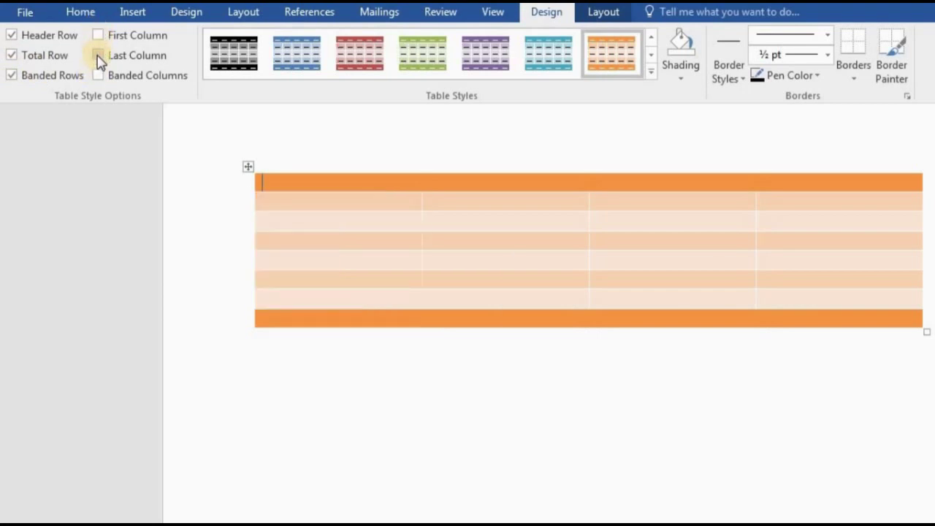
{"action": "left_click", "coordinate": [98, 57]}
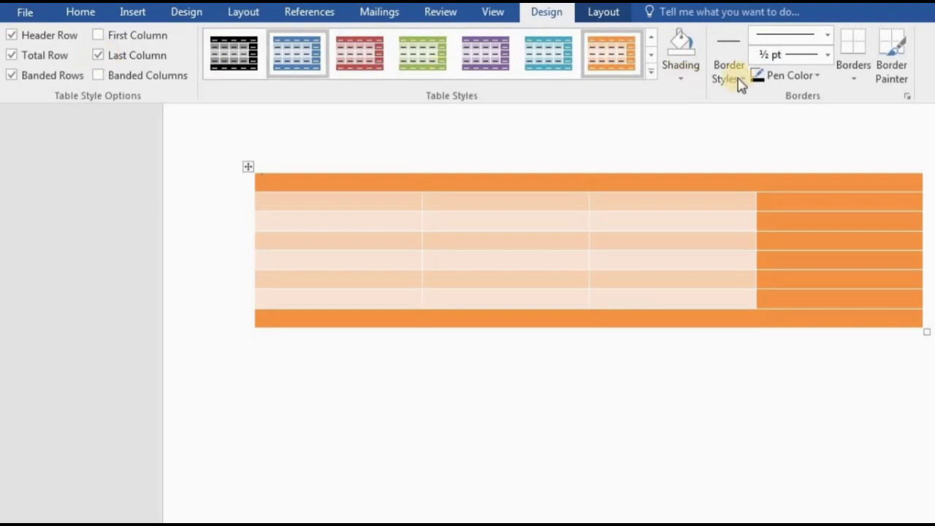
Step: Select the entire table, leaving shading and table style unchanged
{"action": "left_click", "coordinate": [690, 71]}
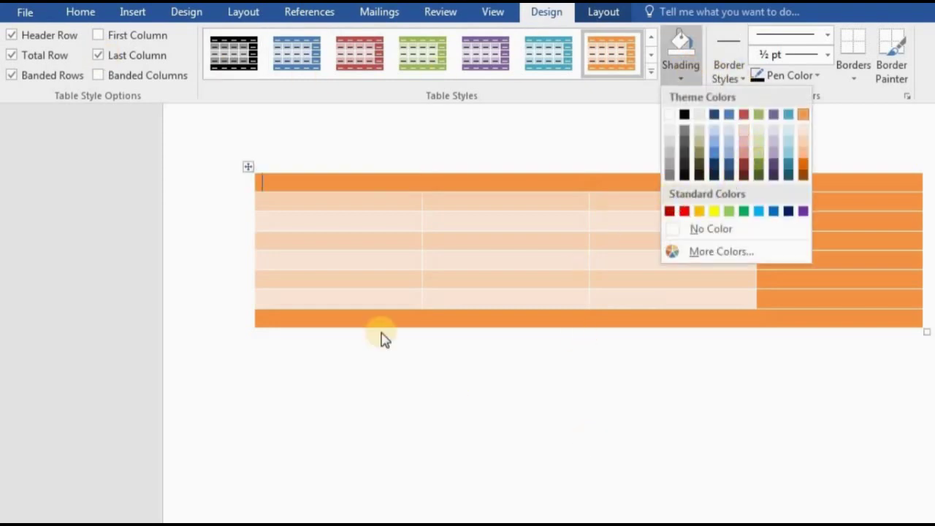
{"action": "left_click", "coordinate": [249, 167]}
{"action": "left_click", "coordinate": [248, 166]}
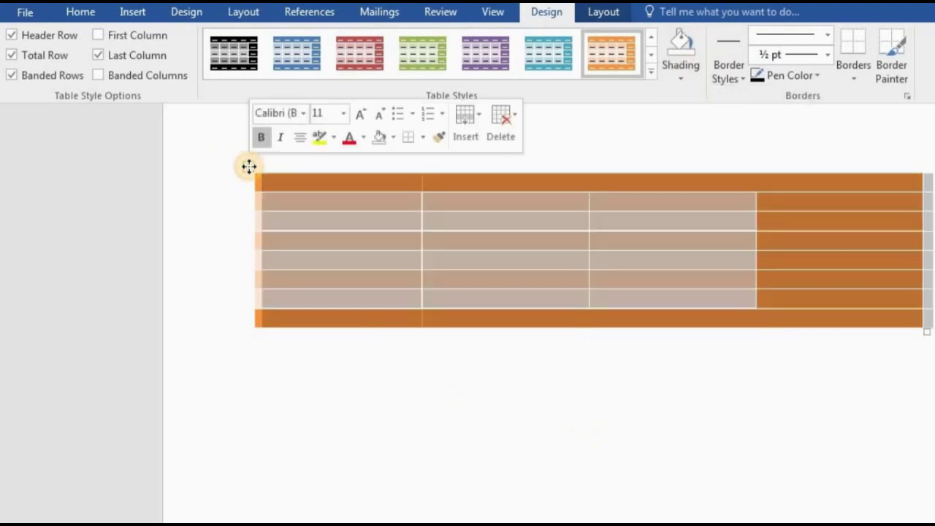
{"action": "left_click", "coordinate": [650, 71]}
{"action": "left_click", "coordinate": [682, 66]}
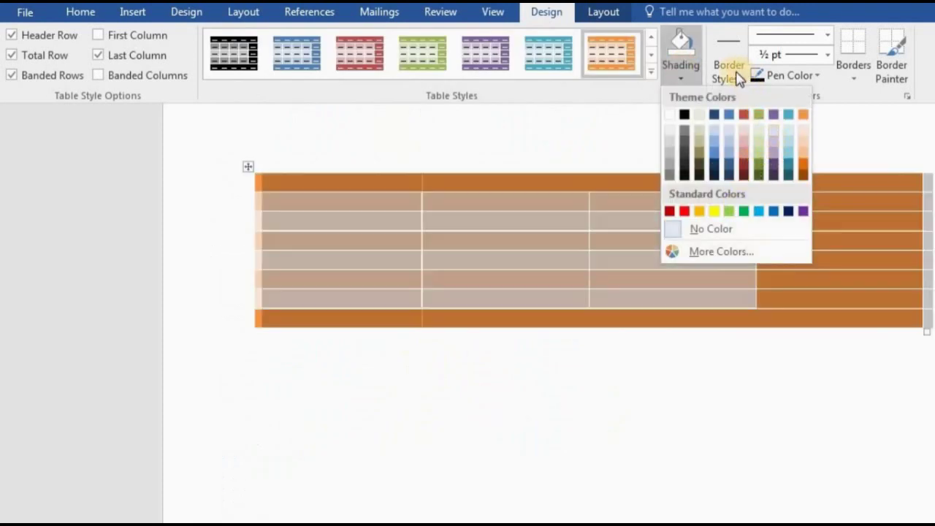
Step: Pick a border style and apply All Borders to every table cell
{"action": "left_click", "coordinate": [737, 77]}
{"action": "left_click", "coordinate": [793, 170]}
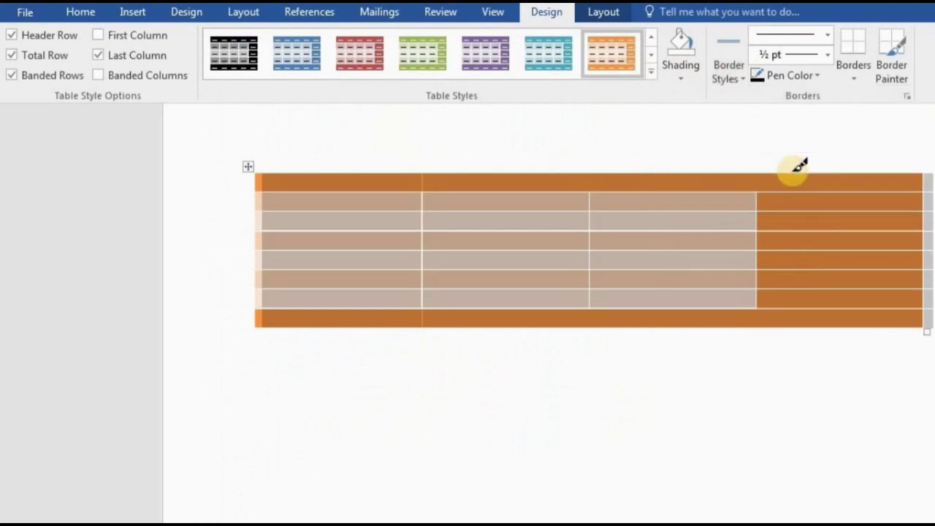
{"action": "left_click", "coordinate": [864, 73]}
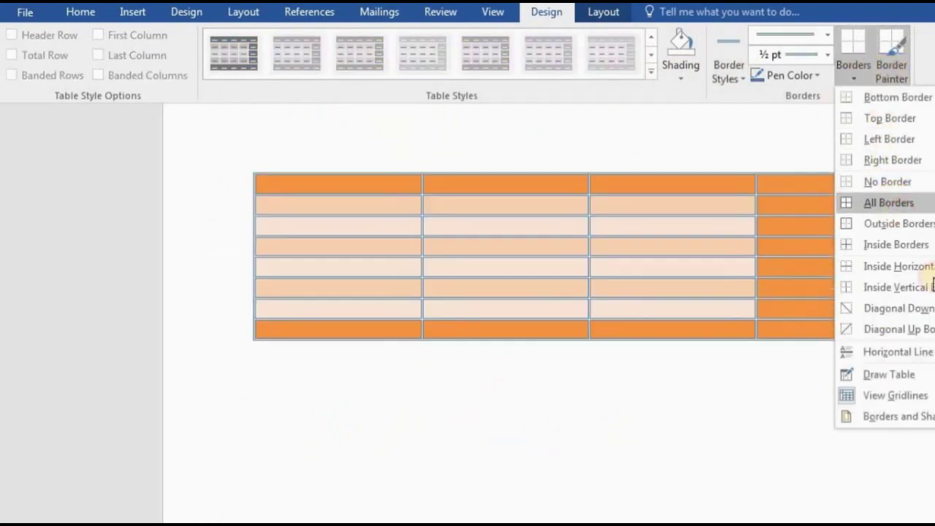
{"action": "left_click", "coordinate": [933, 286]}
{"action": "left_click", "coordinate": [704, 381]}
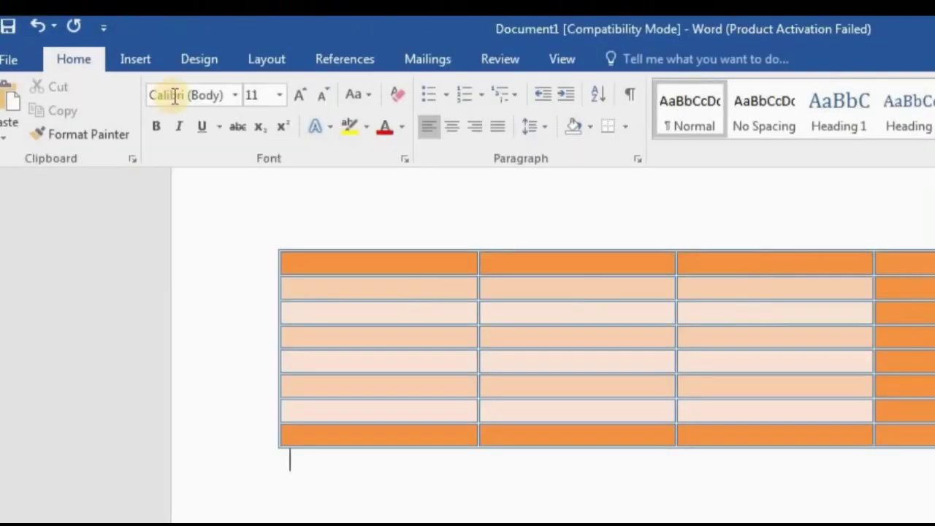
Step: Insert the group photo from the Downloads folder beneath the orange table, sized 2.94" by 5.63"
{"action": "left_click", "coordinate": [141, 62]}
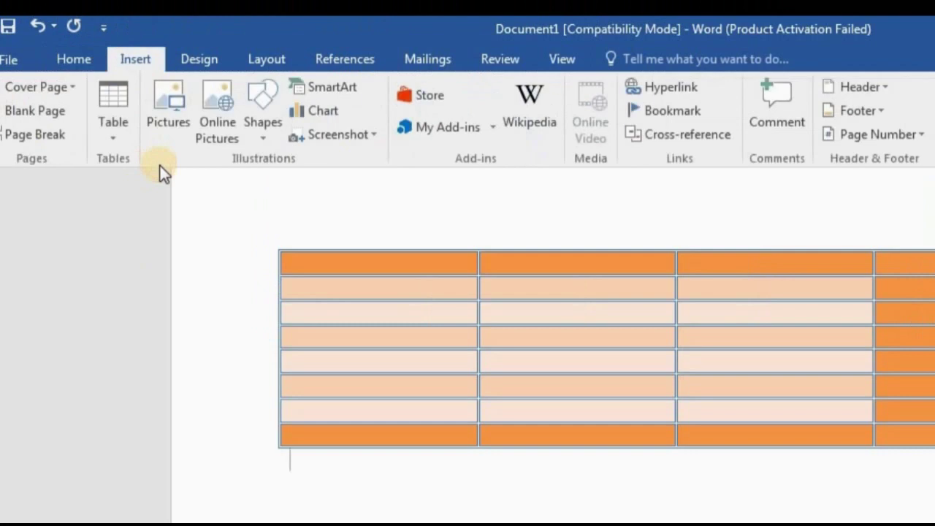
{"action": "left_click", "coordinate": [164, 117]}
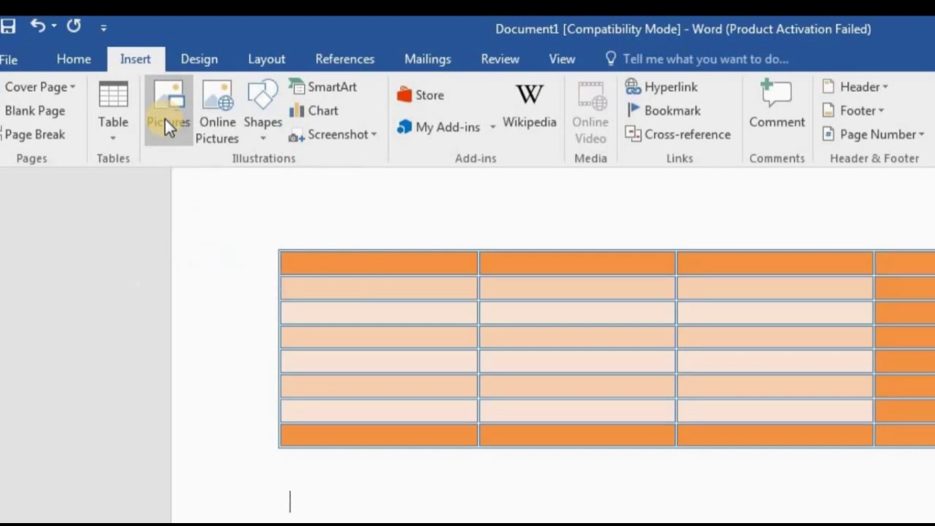
{"action": "left_click", "coordinate": [164, 117]}
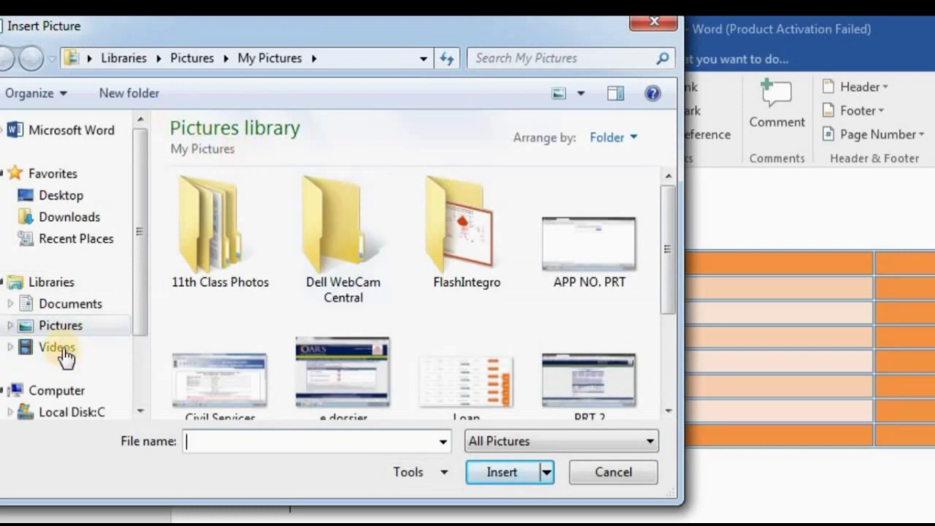
{"action": "left_click", "coordinate": [341, 369]}
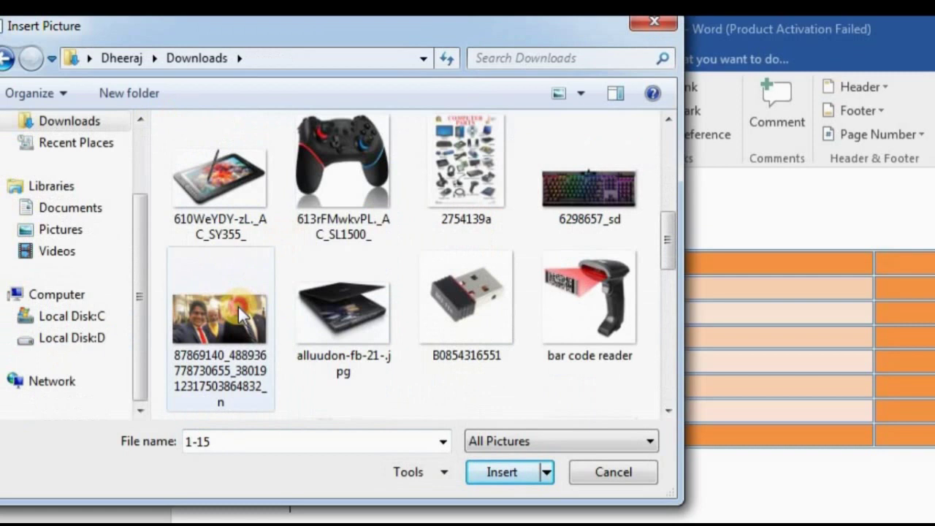
{"action": "left_click", "coordinate": [243, 314]}
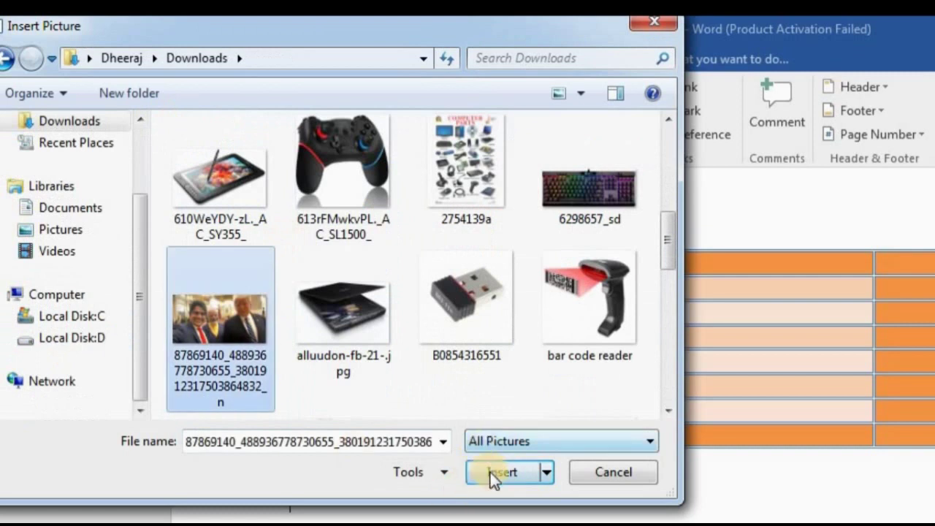
{"action": "left_click", "coordinate": [493, 472]}
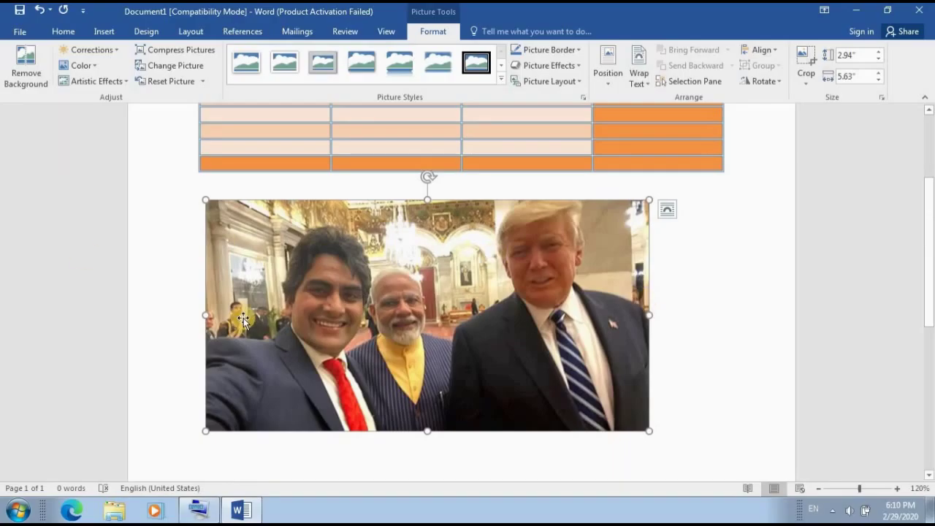
{"action": "right_click", "coordinate": [436, 310]}
Step: Cut the group photo and search Bing online pictures for computer images
{"action": "left_click", "coordinate": [460, 61]}
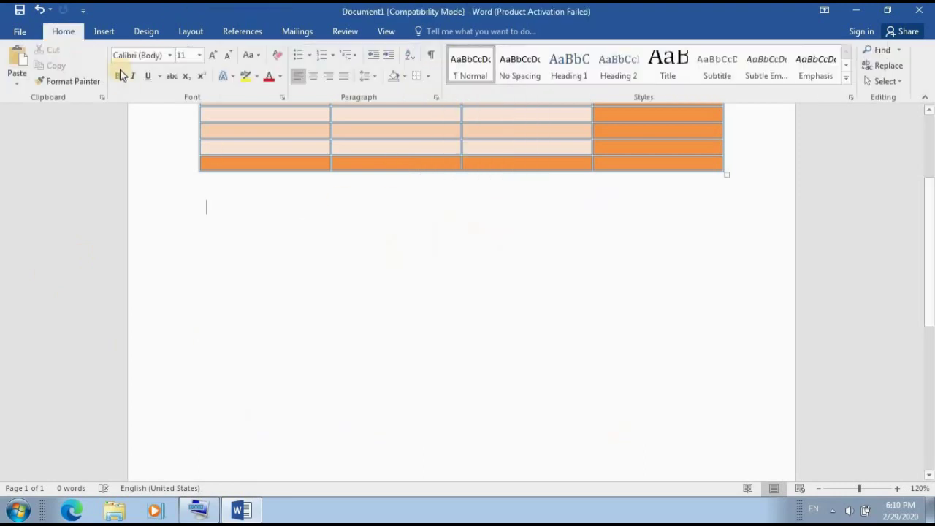
{"action": "left_click", "coordinate": [100, 33]}
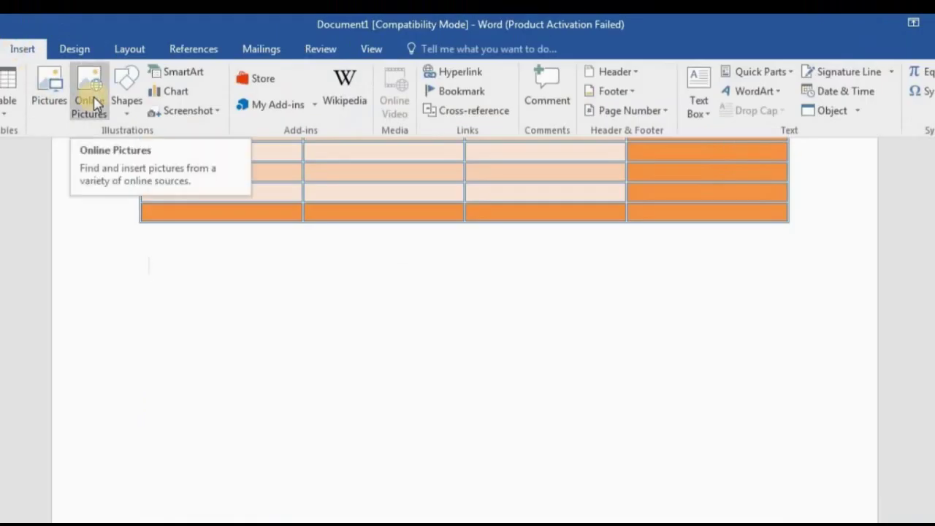
{"action": "left_click", "coordinate": [95, 103]}
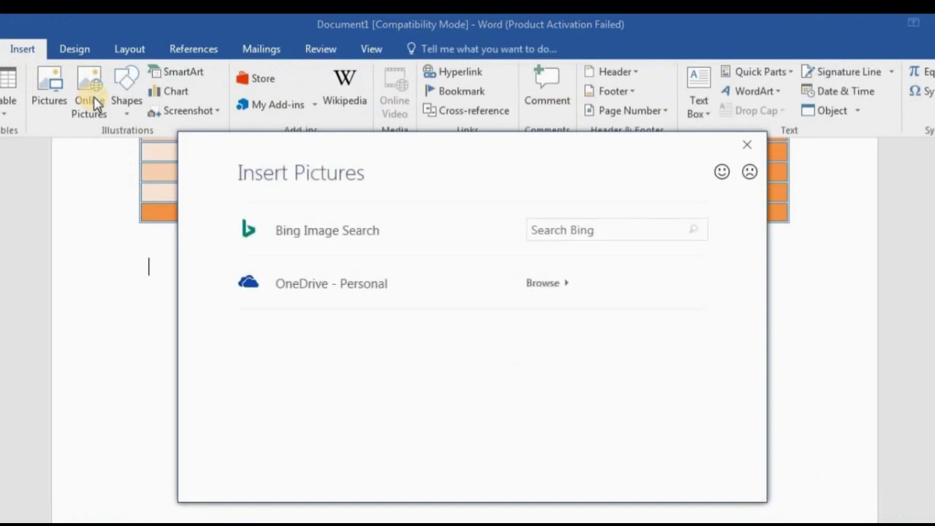
{"action": "left_click", "coordinate": [581, 228]}
{"action": "type", "text": "computer"}
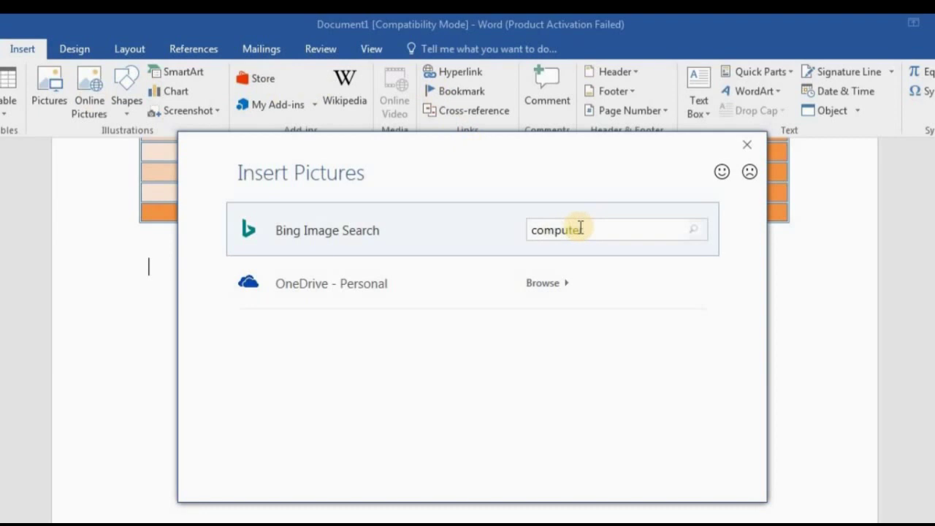
{"action": "key", "text": "Return"}
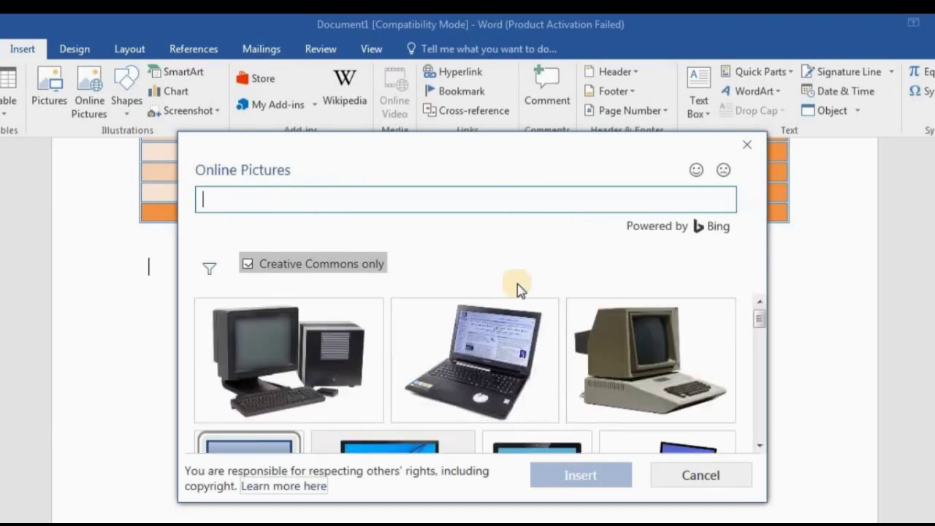
Step: Insert the laptop image from the search results just below the orange table
{"action": "scroll", "coordinate": [624, 332], "scroll_direction": "down", "scroll_amount": 3}
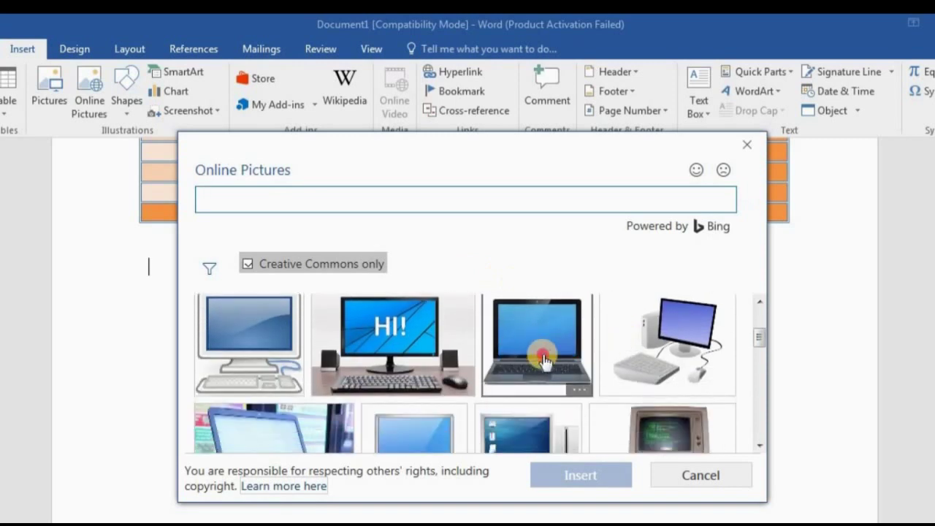
{"action": "left_click", "coordinate": [544, 360]}
{"action": "left_click", "coordinate": [583, 485]}
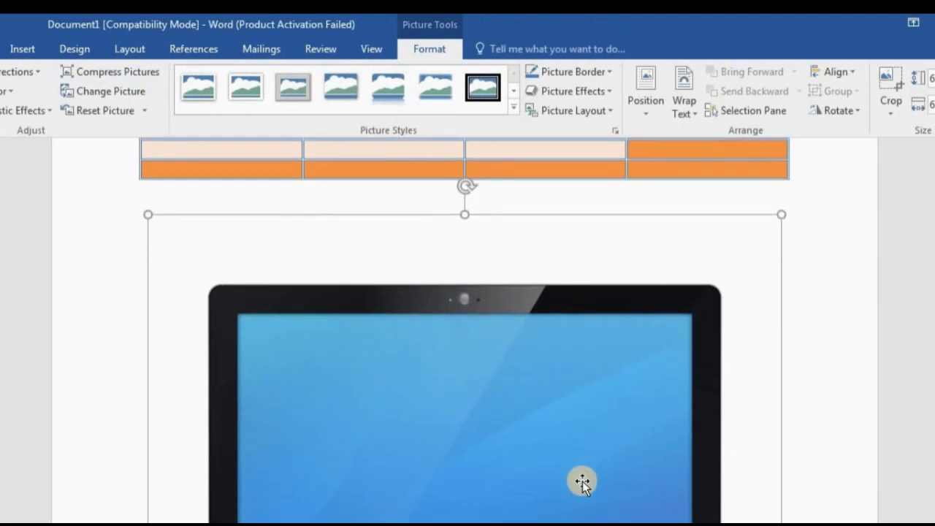
{"action": "scroll", "coordinate": [582, 482], "scroll_direction": "down", "scroll_amount": 5}
{"action": "scroll", "coordinate": [583, 482], "scroll_direction": "down", "scroll_amount": 2}
{"action": "scroll", "coordinate": [582, 482], "scroll_direction": "up", "scroll_amount": 3}
{"action": "scroll", "coordinate": [582, 482], "scroll_direction": "up", "scroll_amount": 2}
{"action": "scroll", "coordinate": [582, 482], "scroll_direction": "up", "scroll_amount": 1}
{"action": "scroll", "coordinate": [583, 482], "scroll_direction": "up", "scroll_amount": 3}
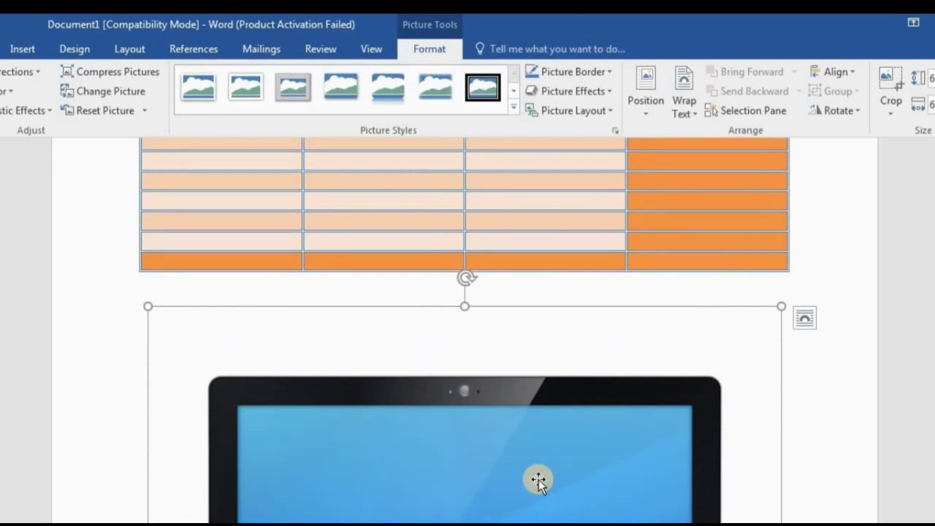
Step: Show the Insert Shapes gallery of lines, rectangles, block arrows and flowchart shapes
{"action": "left_click", "coordinate": [22, 49]}
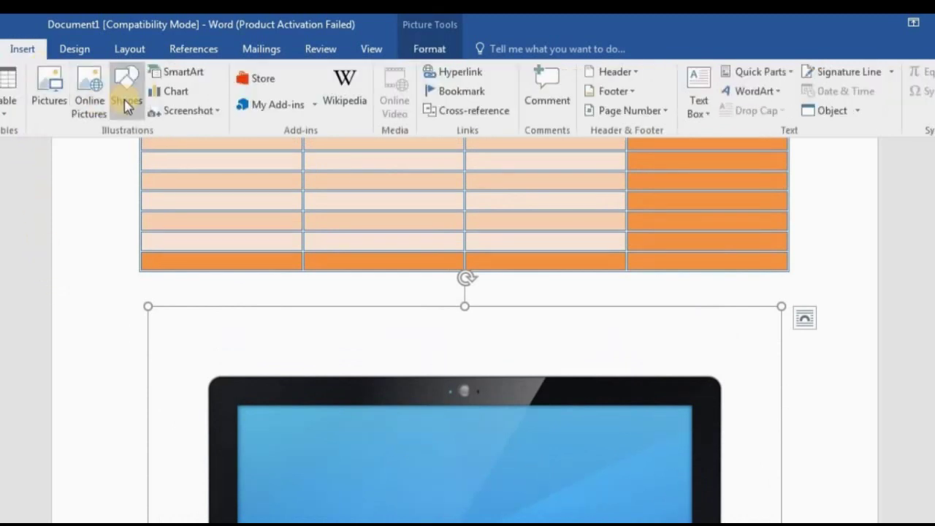
{"action": "left_click", "coordinate": [126, 103]}
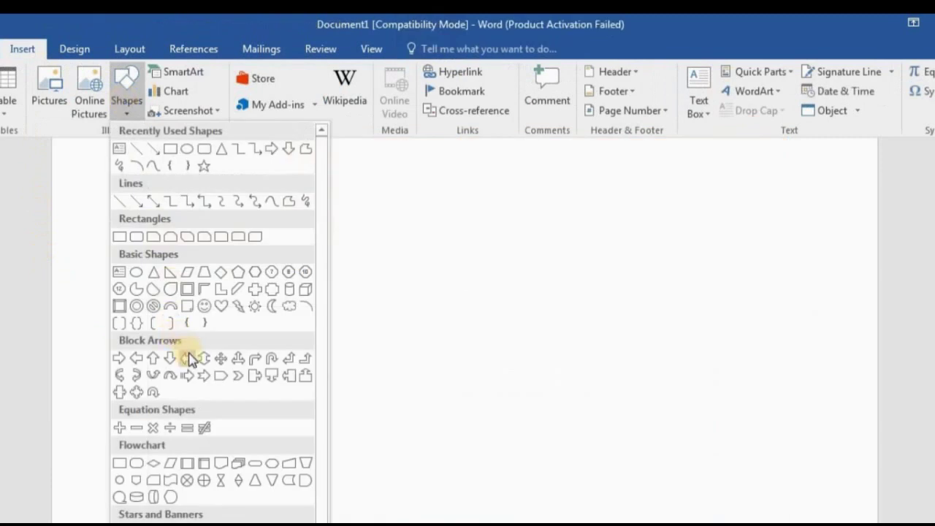
Step: Draw a wide left-right block arrow near the page top and apply a green shape style
{"action": "left_click", "coordinate": [188, 358]}
{"action": "left_click_drag", "start_coordinate": [172, 209], "coordinate": [656, 318]}
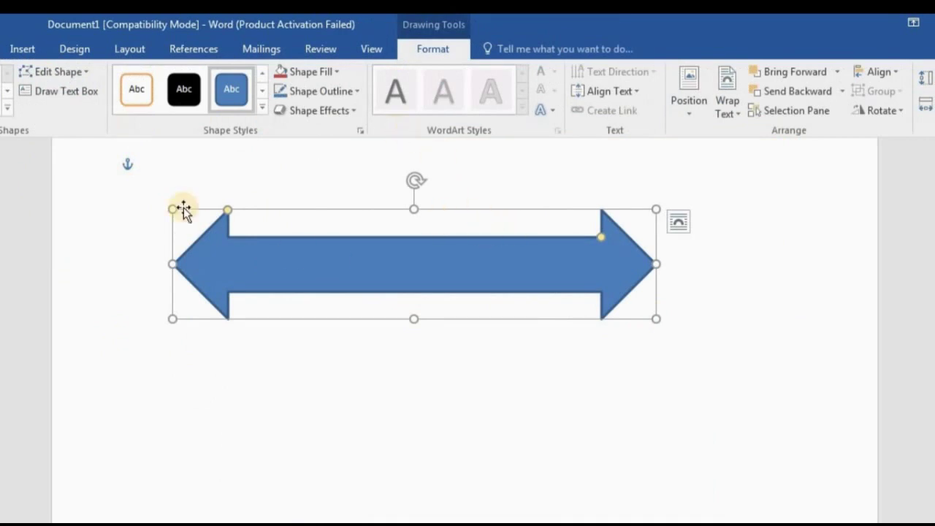
{"action": "left_click", "coordinate": [261, 108]}
{"action": "left_click", "coordinate": [284, 221]}
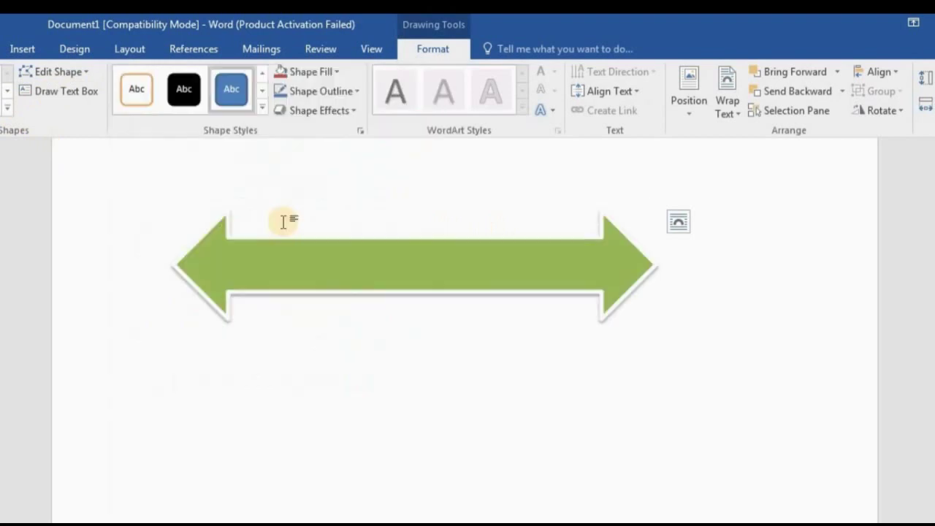
Step: Fill the arrow dark olive green with a dark blue outline and a 3-D bevel preset
{"action": "left_click", "coordinate": [322, 76]}
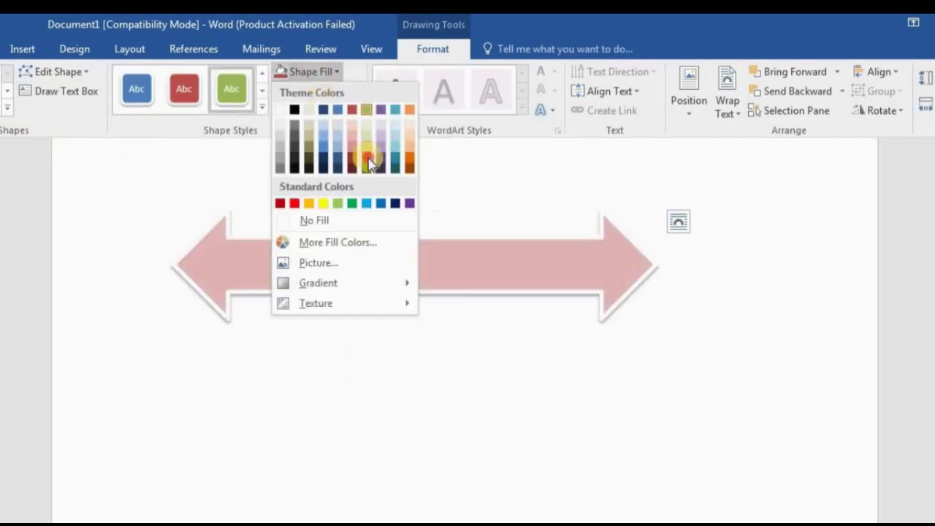
{"action": "left_click", "coordinate": [365, 155]}
{"action": "left_click", "coordinate": [322, 91]}
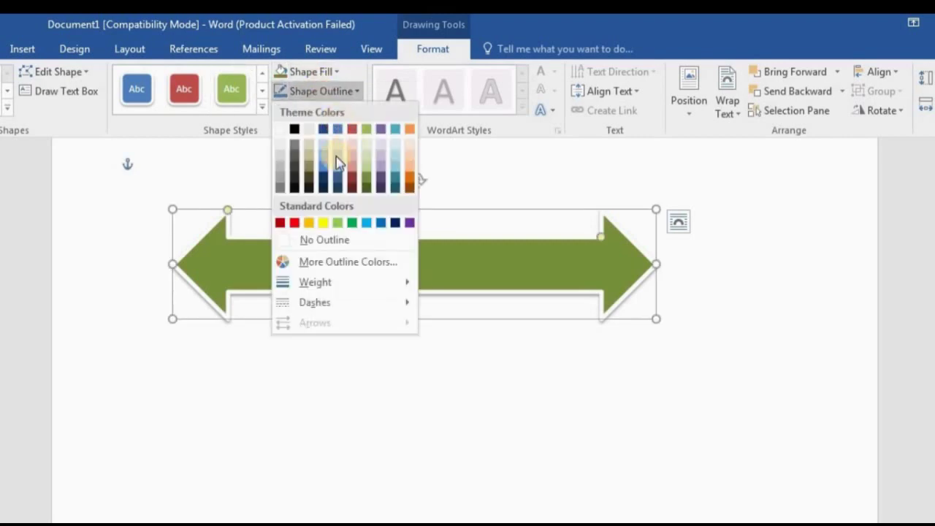
{"action": "left_click", "coordinate": [395, 222]}
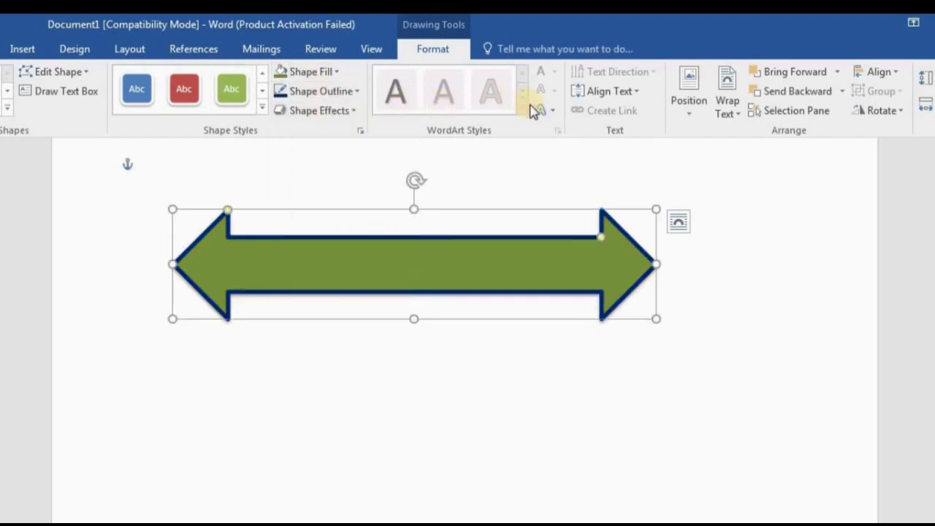
{"action": "left_click", "coordinate": [354, 113]}
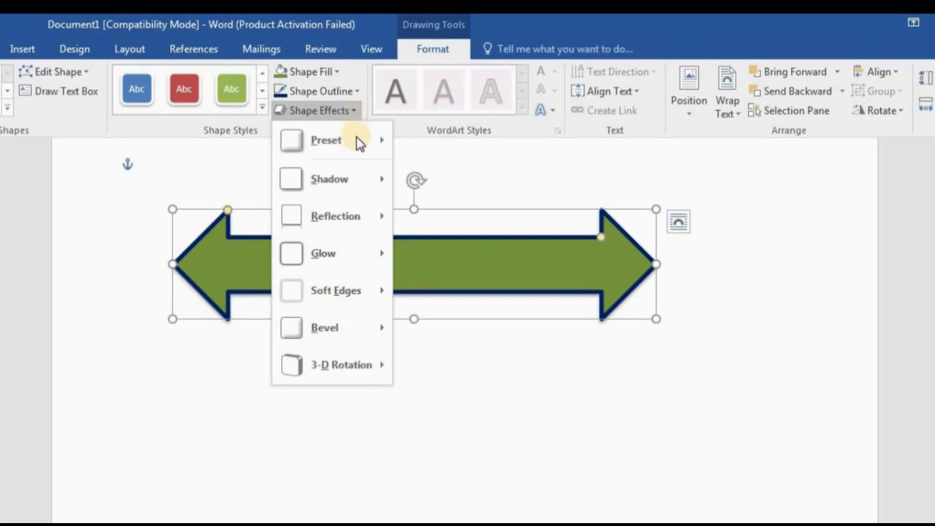
{"action": "mouse_move", "coordinate": [359, 140]}
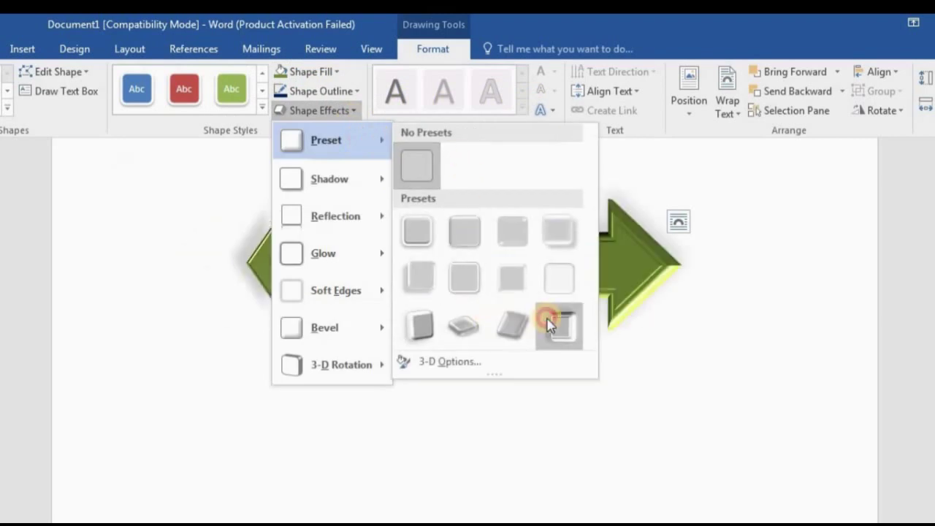
{"action": "left_click", "coordinate": [550, 319]}
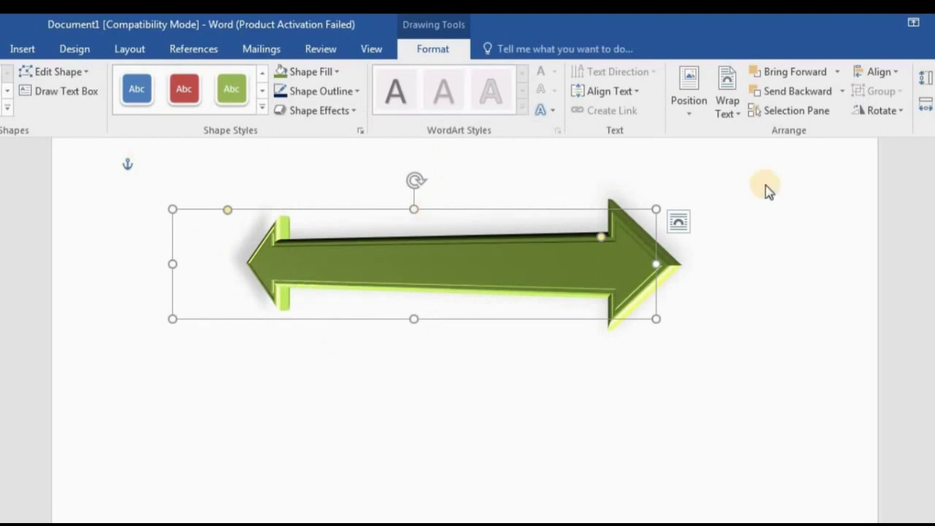
{"action": "left_click", "coordinate": [753, 389]}
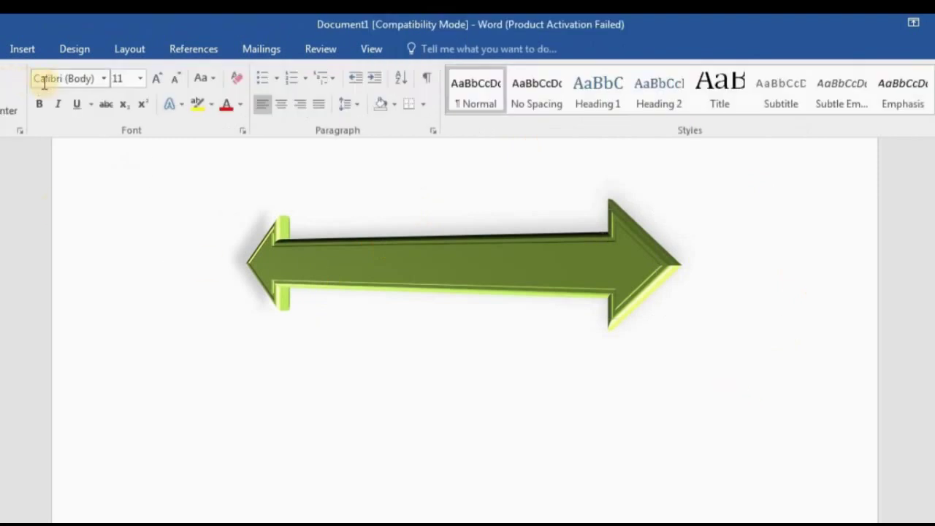
Step: Draw a cylinder below the arrow with a turquoise style and light blue fill
{"action": "left_click", "coordinate": [29, 48]}
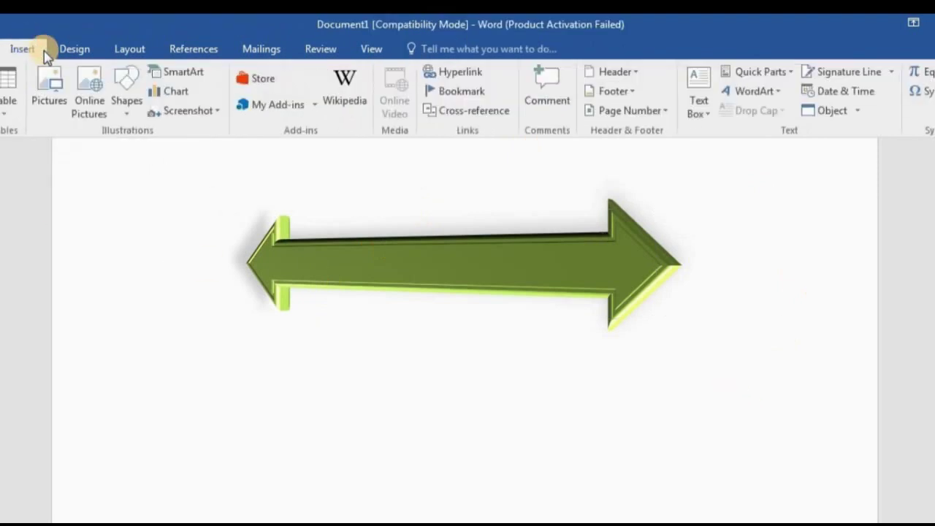
{"action": "left_click", "coordinate": [126, 88]}
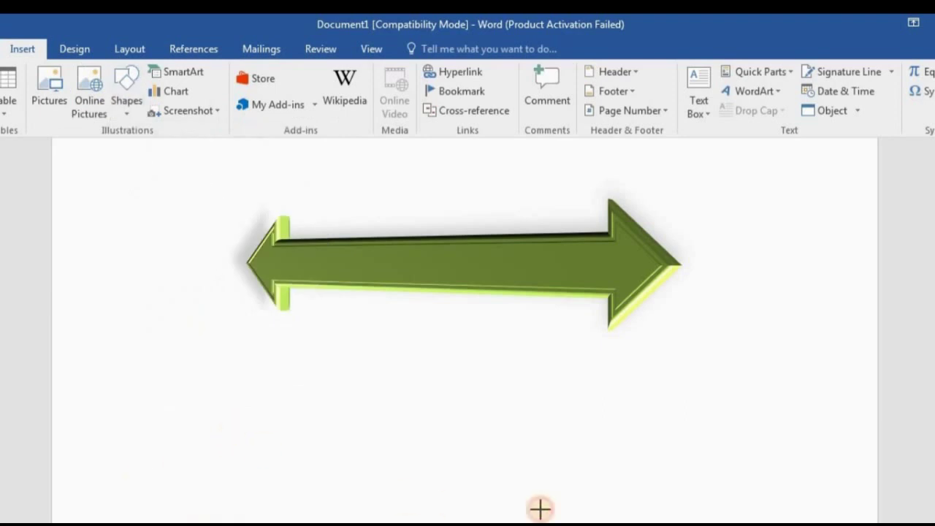
{"action": "left_click_drag", "start_coordinate": [541, 509], "coordinate": [626, 511]}
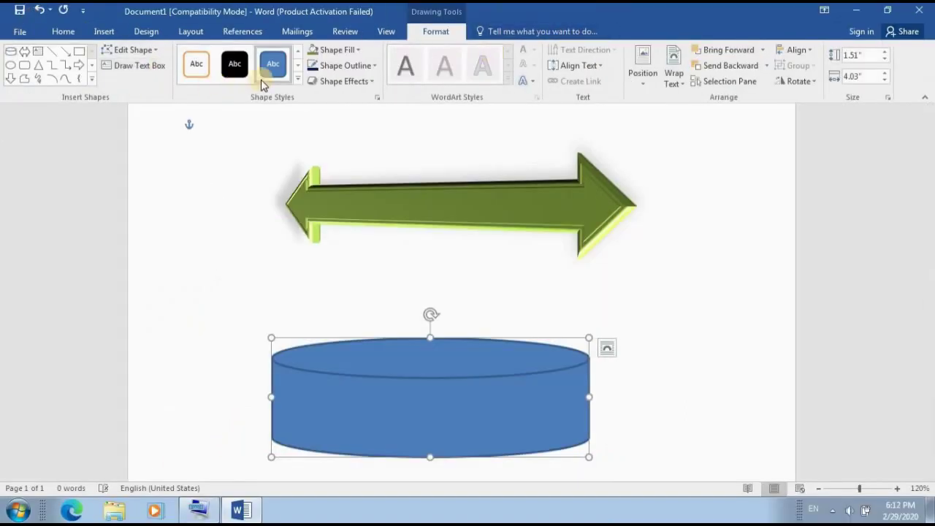
{"action": "left_click", "coordinate": [301, 81]}
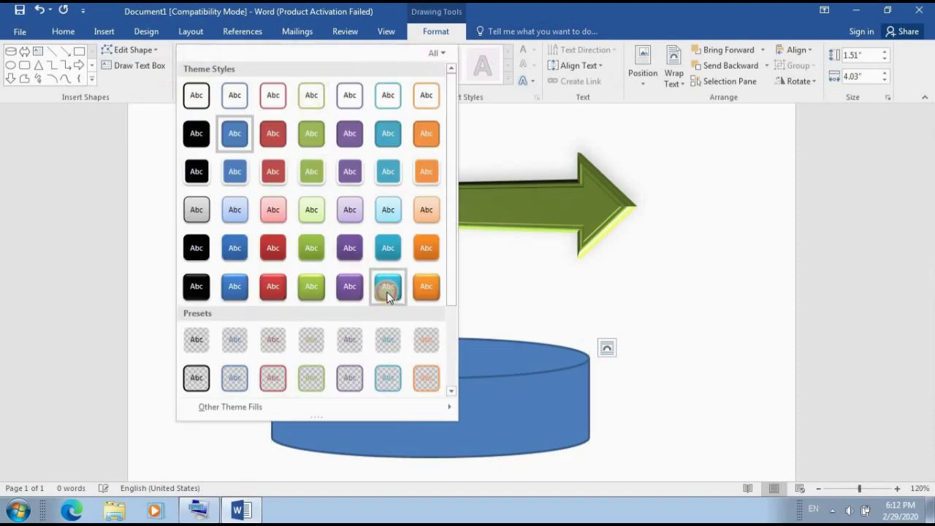
{"action": "left_click", "coordinate": [382, 291]}
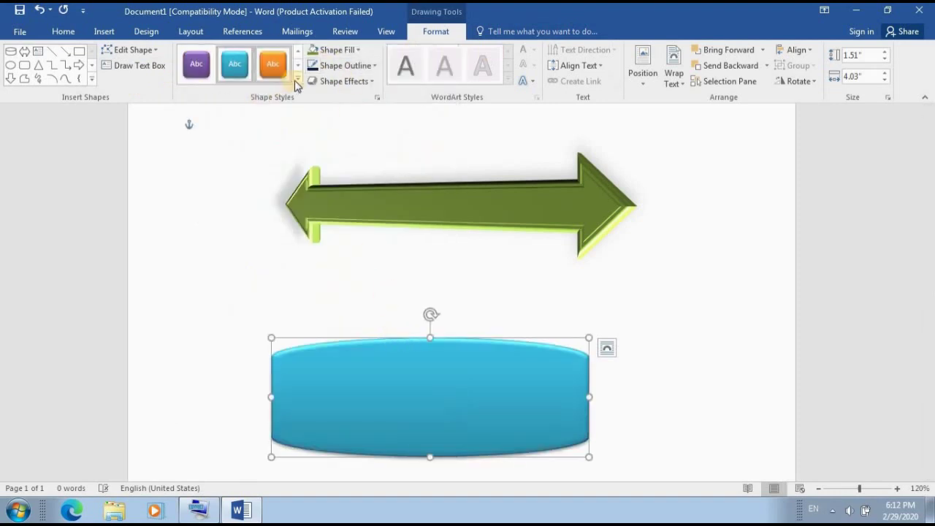
{"action": "left_click", "coordinate": [343, 49]}
{"action": "left_click", "coordinate": [363, 117]}
Step: Give the cylinder a dark blue-grey outline and a reflection effect beneath it
{"action": "left_click", "coordinate": [352, 65]}
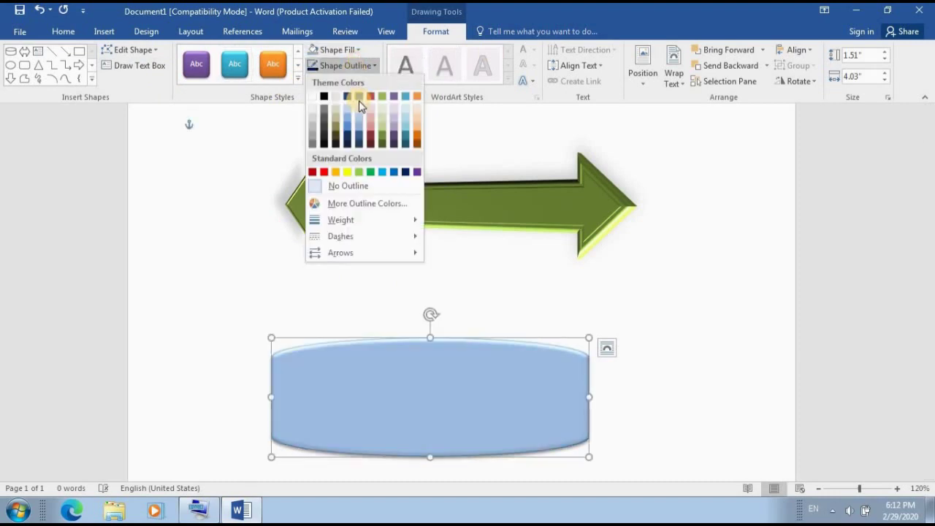
{"action": "left_click", "coordinate": [347, 96]}
{"action": "left_click", "coordinate": [343, 81]}
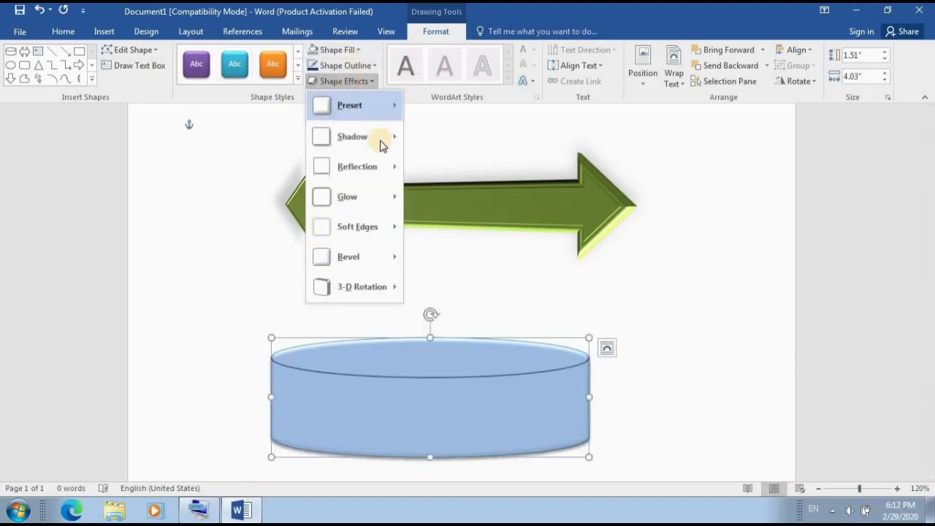
{"action": "mouse_move", "coordinate": [375, 166]}
{"action": "left_click", "coordinate": [488, 302]}
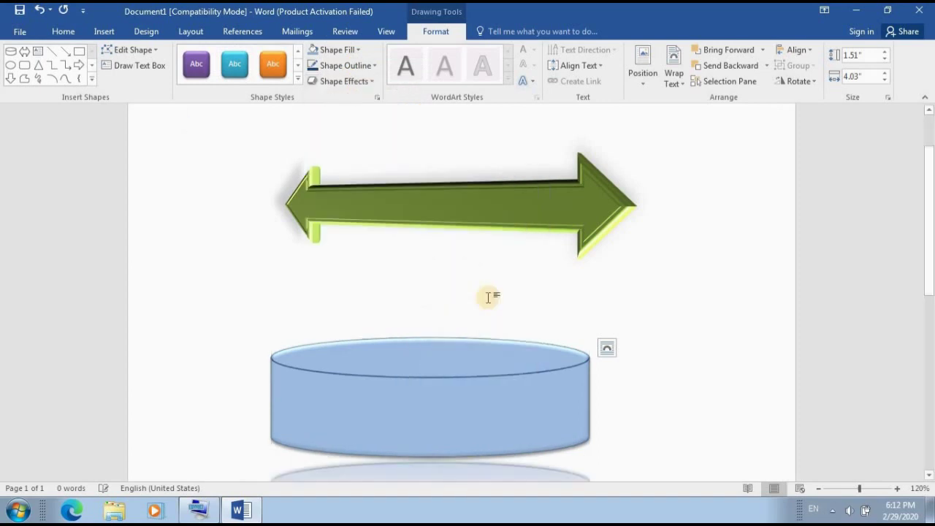
{"action": "scroll", "coordinate": [488, 299], "scroll_direction": "down", "scroll_amount": 1}
{"action": "scroll", "coordinate": [488, 299], "scroll_direction": "down", "scroll_amount": 3}
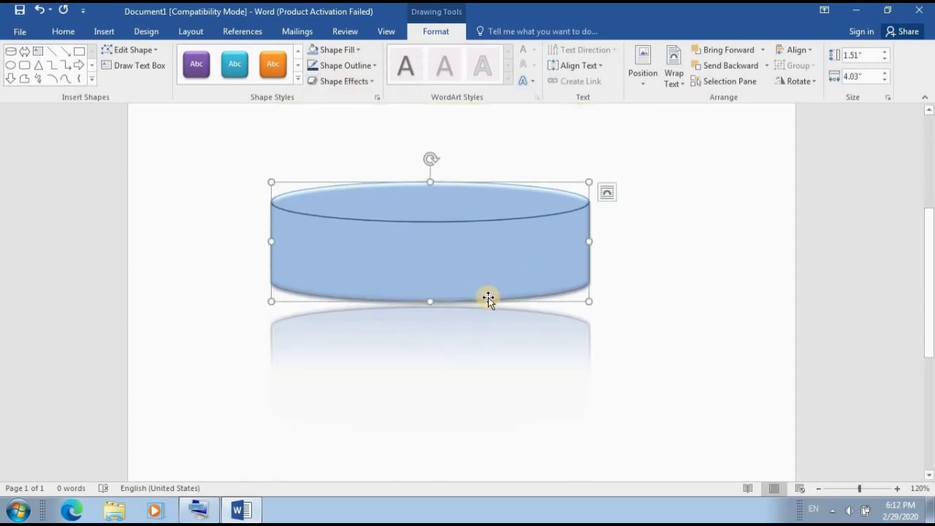
{"action": "scroll", "coordinate": [487, 298], "scroll_direction": "down", "scroll_amount": 2}
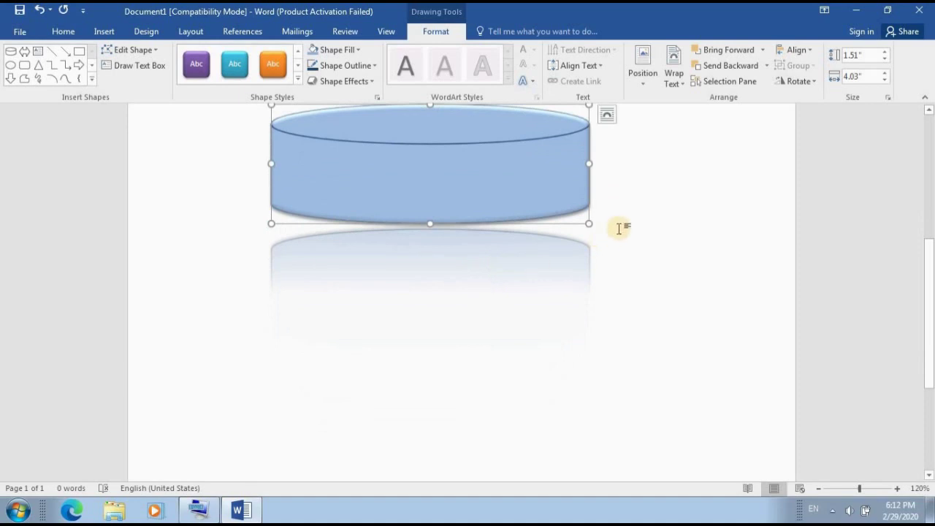
{"action": "left_click", "coordinate": [660, 192]}
{"action": "scroll", "coordinate": [660, 192], "scroll_direction": "down", "scroll_amount": 3}
{"action": "scroll", "coordinate": [660, 192], "scroll_direction": "down", "scroll_amount": 3}
{"action": "scroll", "coordinate": [563, 188], "scroll_direction": "up", "scroll_amount": 7}
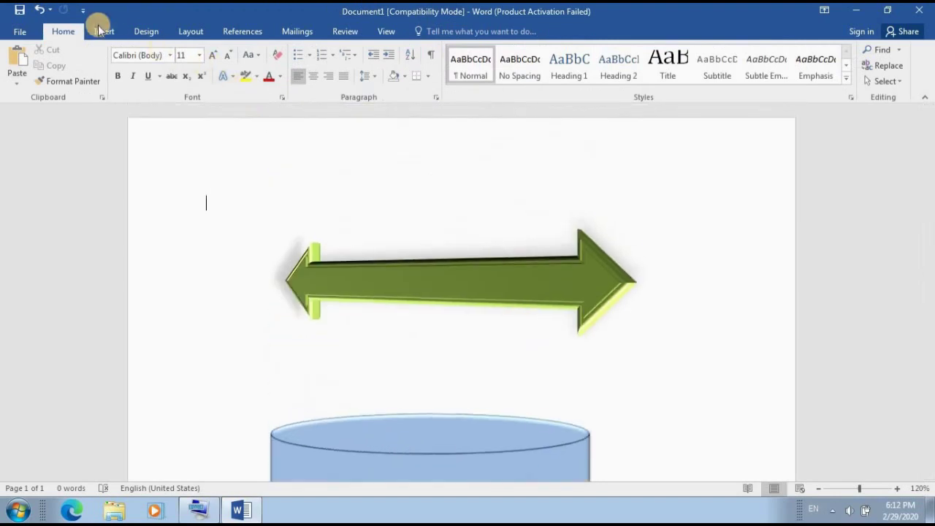
Step: Undo the arrow and cylinder, then insert the stacked box list SmartArt from the List category
{"action": "left_click", "coordinate": [102, 32]}
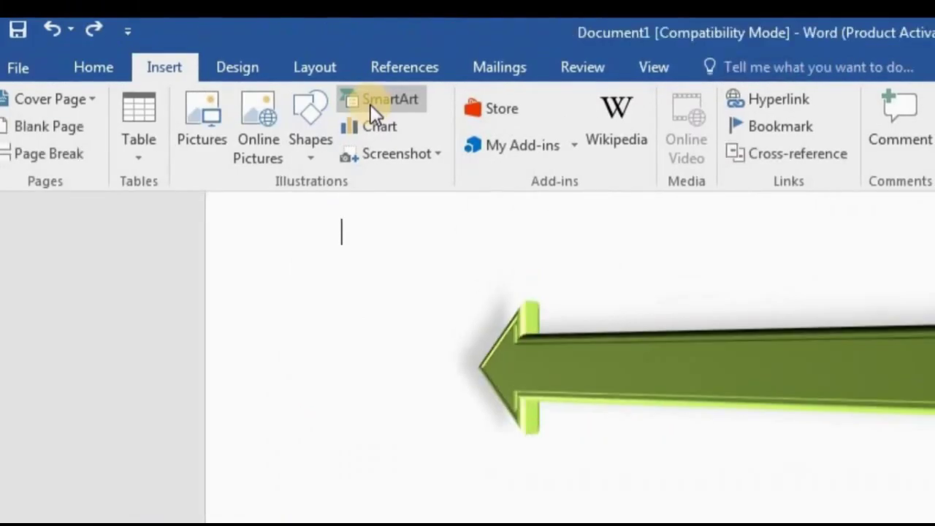
{"action": "key", "text": "ctrl+z"}
{"action": "key", "text": "ctrl+z"}
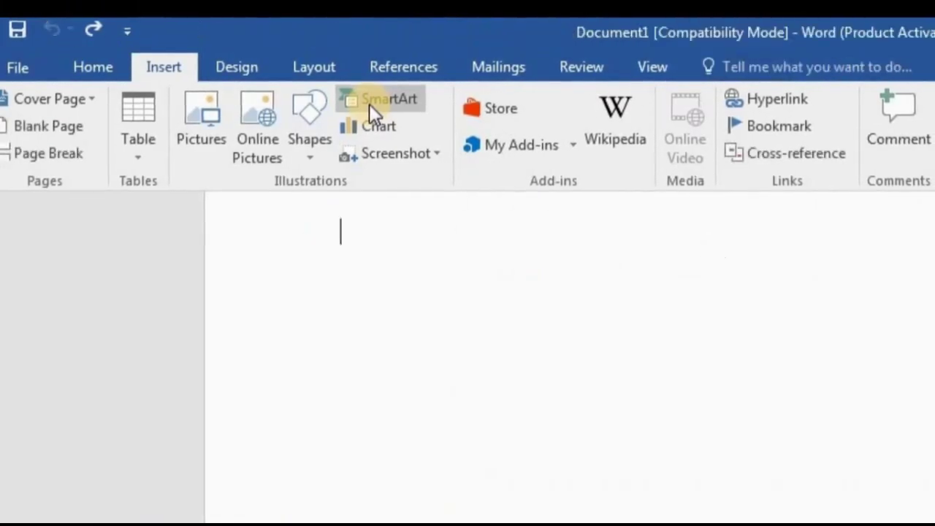
{"action": "left_click", "coordinate": [369, 103]}
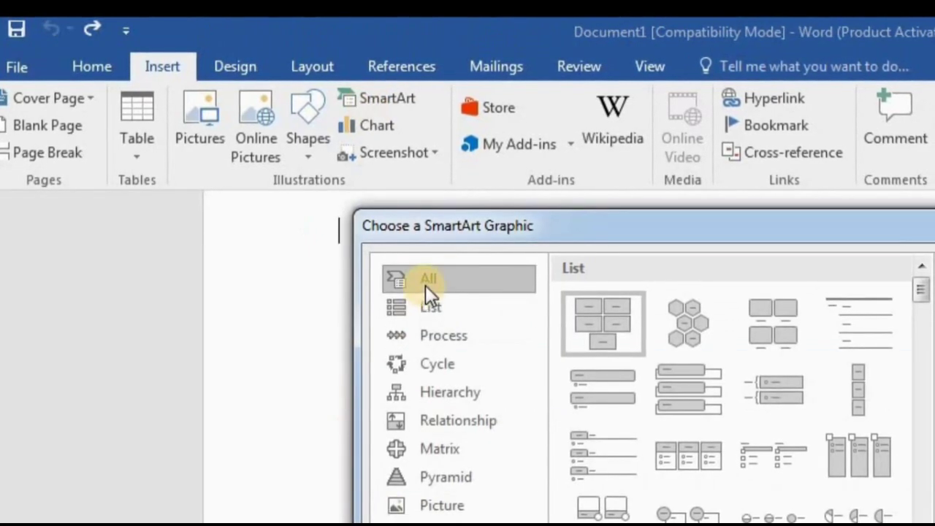
{"action": "scroll", "coordinate": [770, 352], "scroll_direction": "down", "scroll_amount": 5}
{"action": "scroll", "coordinate": [769, 352], "scroll_direction": "down", "scroll_amount": 5}
{"action": "scroll", "coordinate": [769, 353], "scroll_direction": "down", "scroll_amount": 5}
{"action": "scroll", "coordinate": [769, 353], "scroll_direction": "down", "scroll_amount": 5}
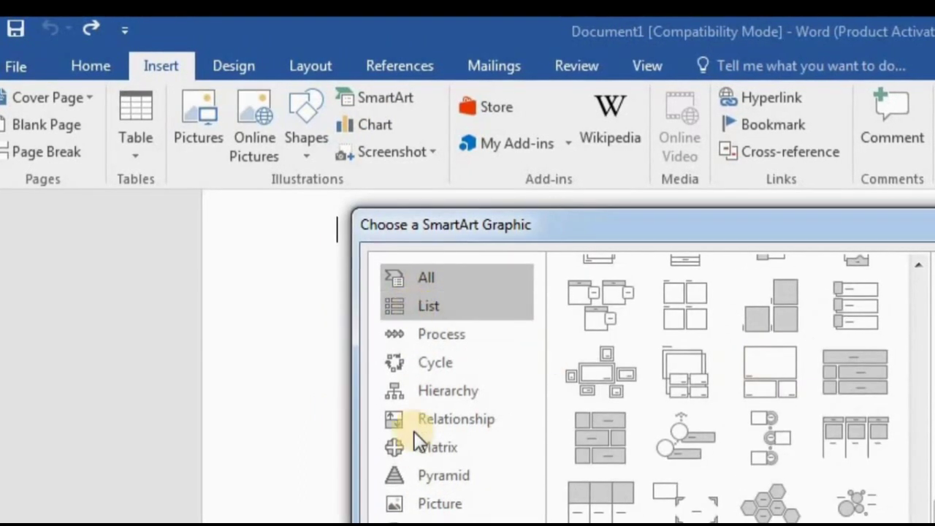
{"action": "left_click", "coordinate": [423, 303]}
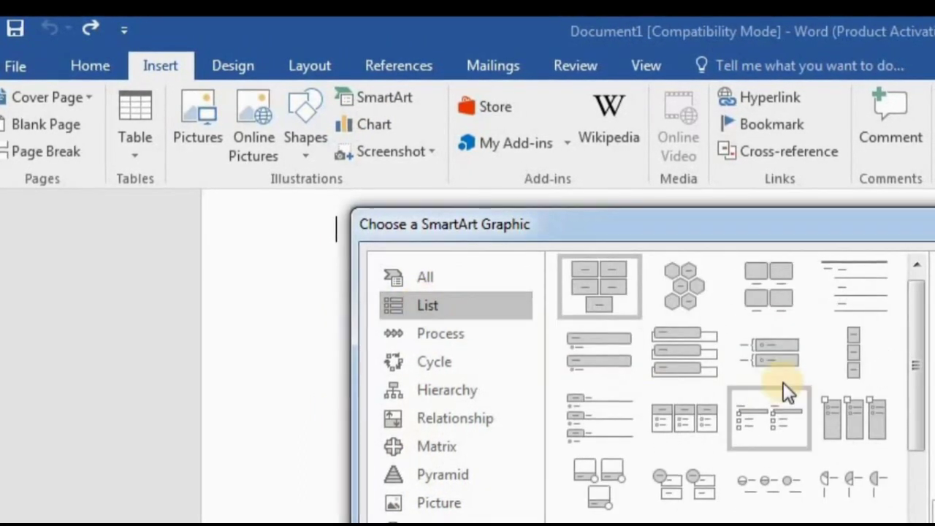
{"action": "left_click", "coordinate": [697, 378]}
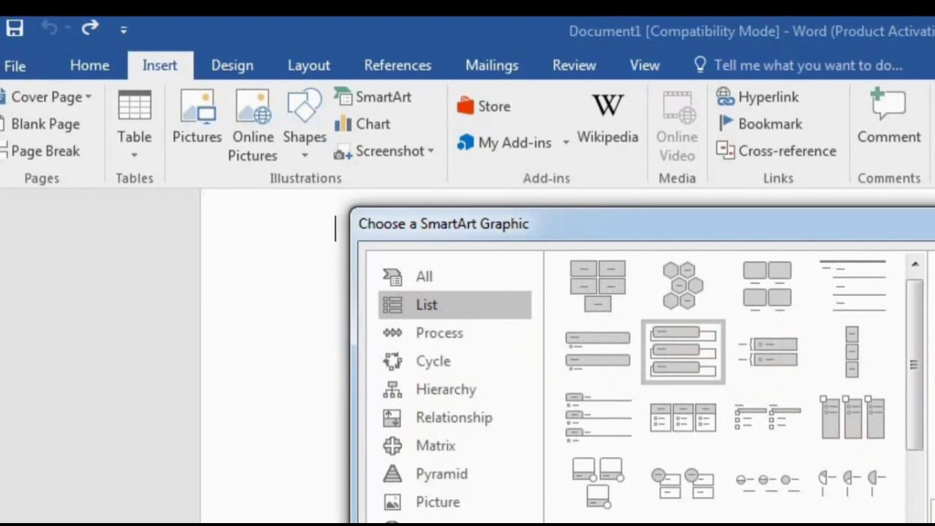
{"action": "key", "text": "Return"}
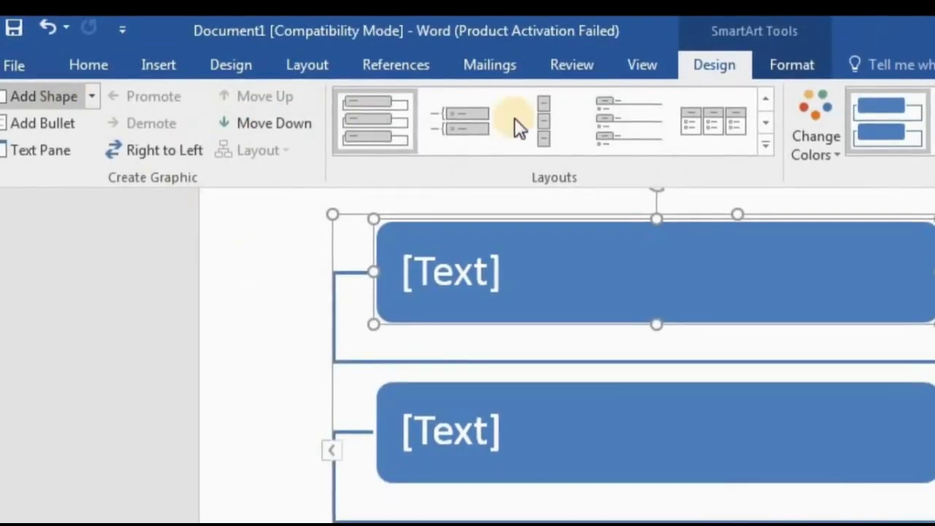
Step: Apply a bevelled 3-D SmartArt style, replacing the briefly tried perspective style
{"action": "left_click", "coordinate": [932, 146]}
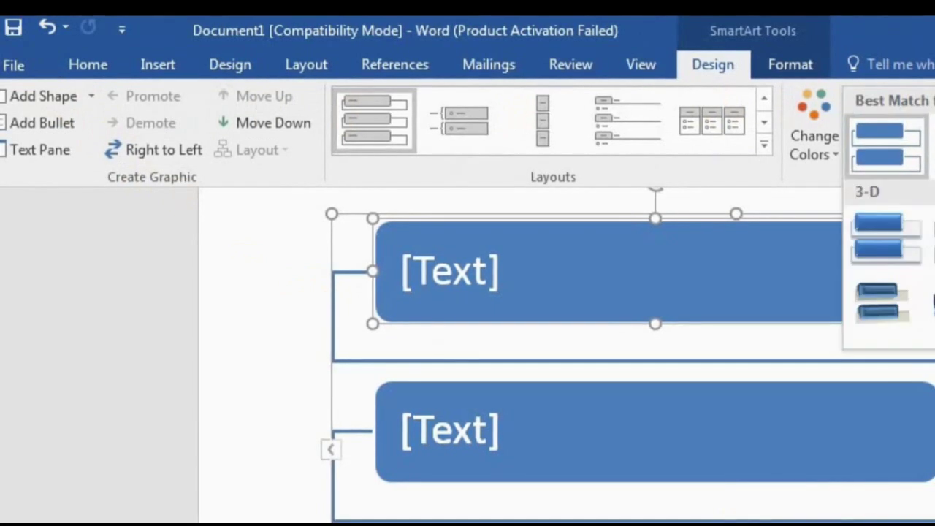
{"action": "left_click", "coordinate": [880, 300]}
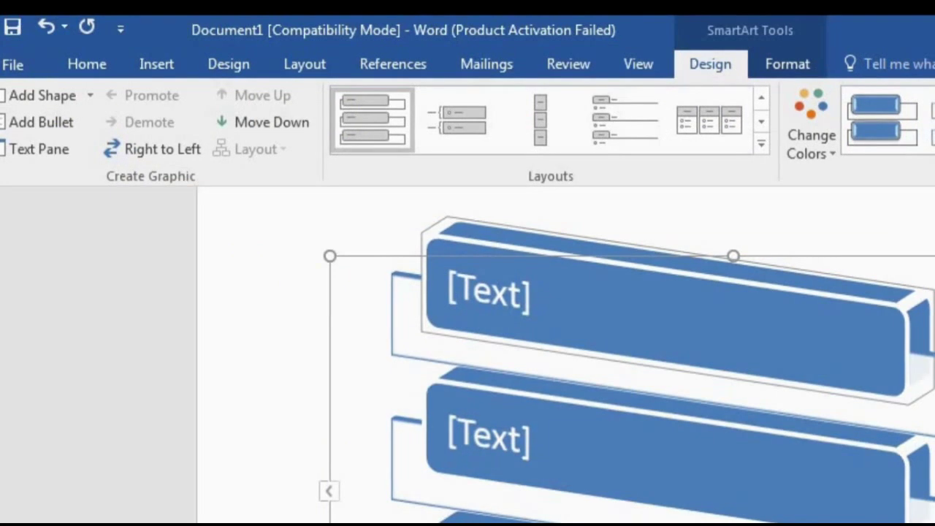
{"action": "key", "text": "ctrl+z"}
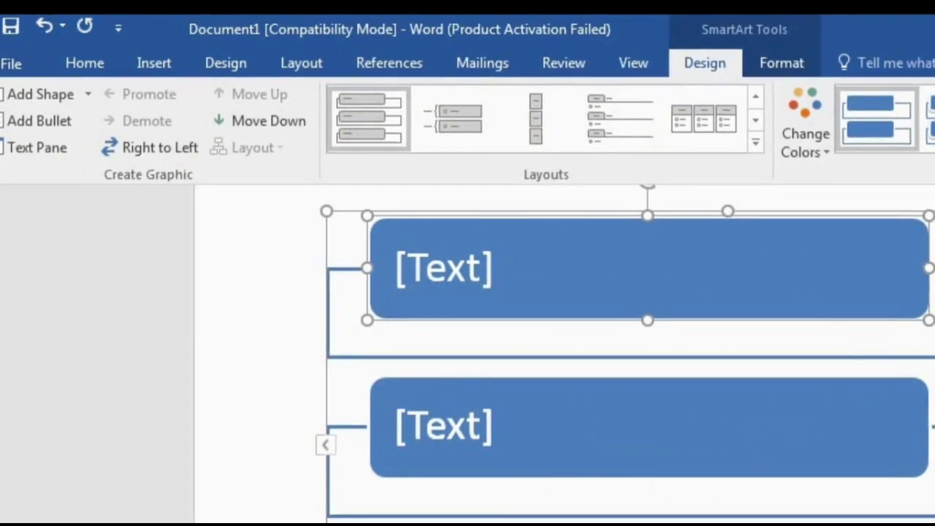
{"action": "left_click", "coordinate": [934, 141]}
{"action": "left_click", "coordinate": [896, 223]}
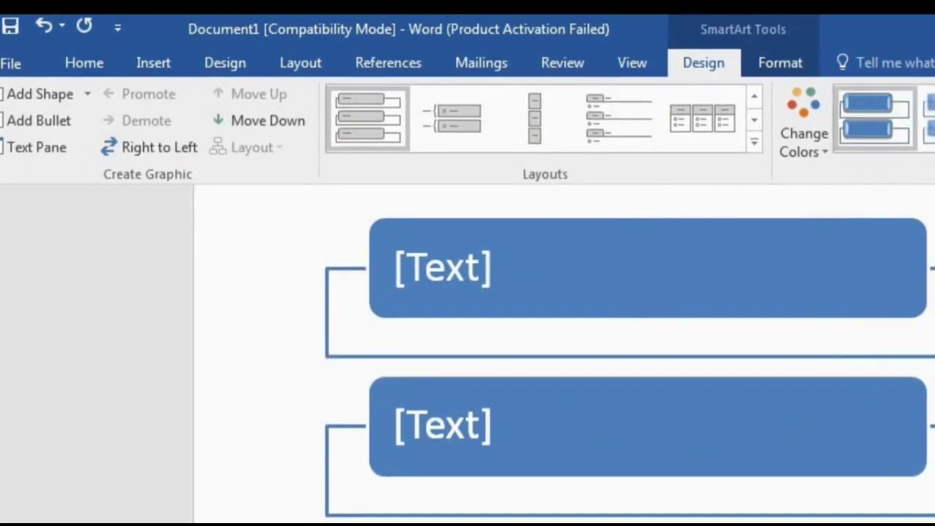
Step: Recolour the SmartArt boxes Colorful red-to-gold and switch to the chevron-bordered list layout
{"action": "left_click", "coordinate": [803, 145]}
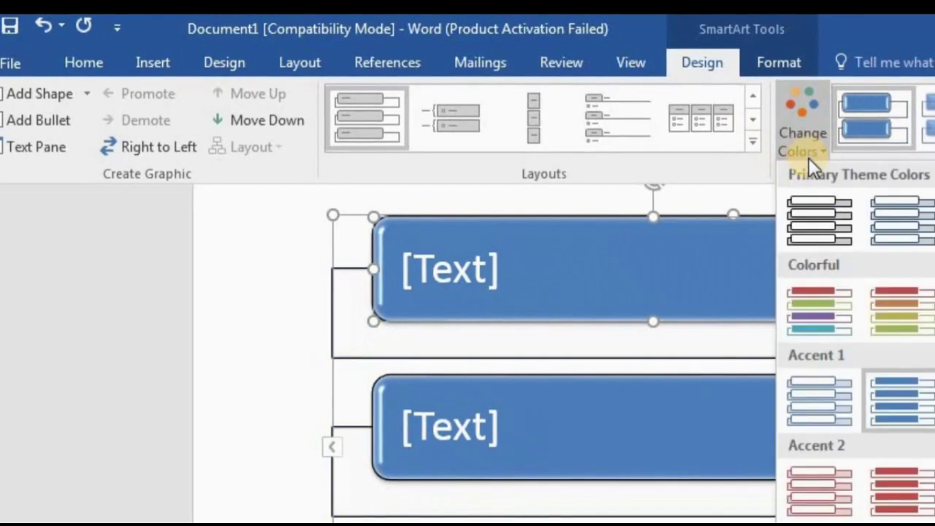
{"action": "left_click", "coordinate": [891, 321]}
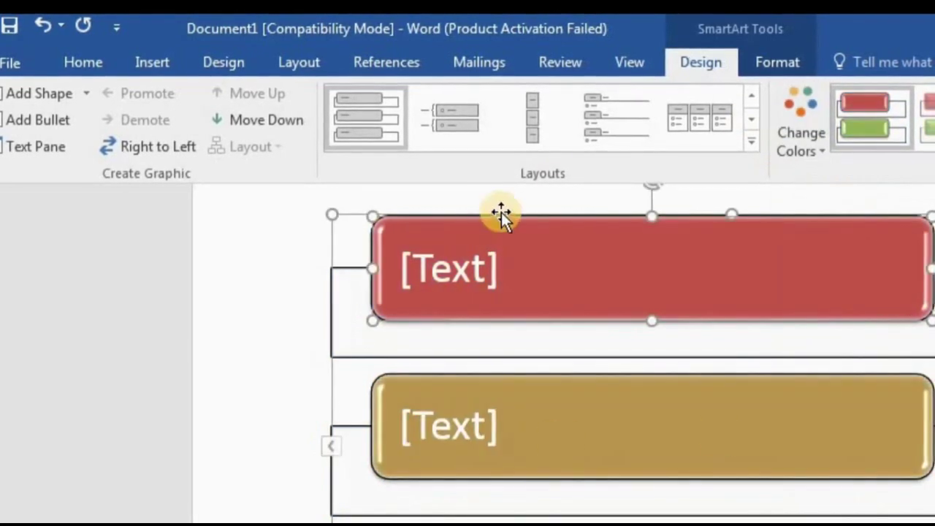
{"action": "left_click", "coordinate": [752, 134]}
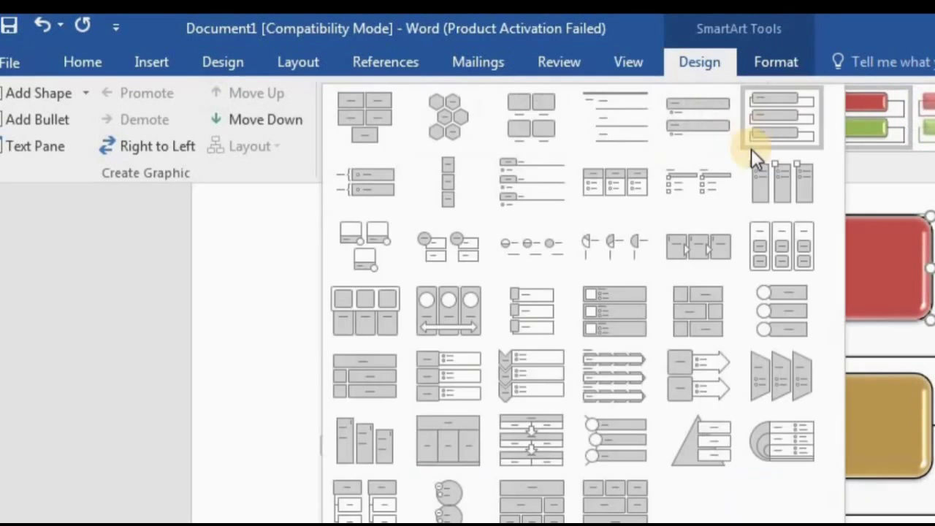
{"action": "left_click", "coordinate": [623, 379]}
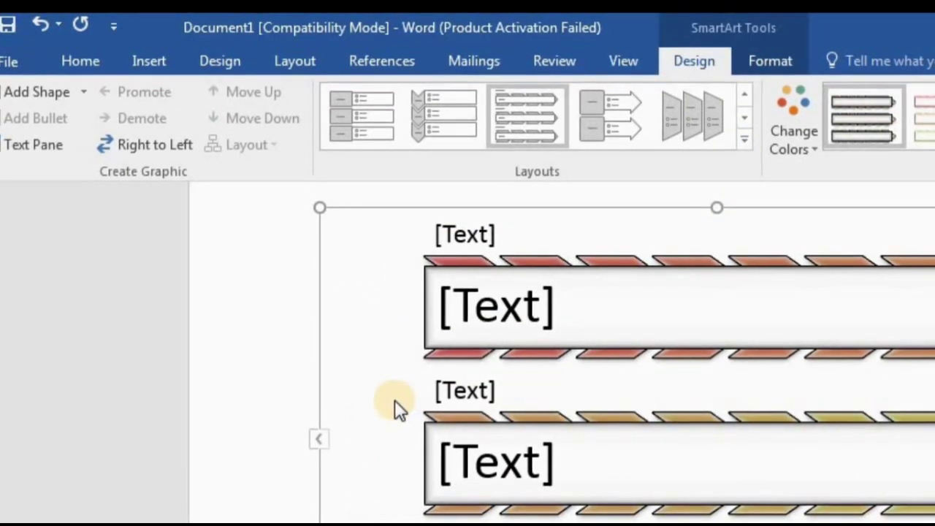
{"action": "left_click", "coordinate": [147, 51]}
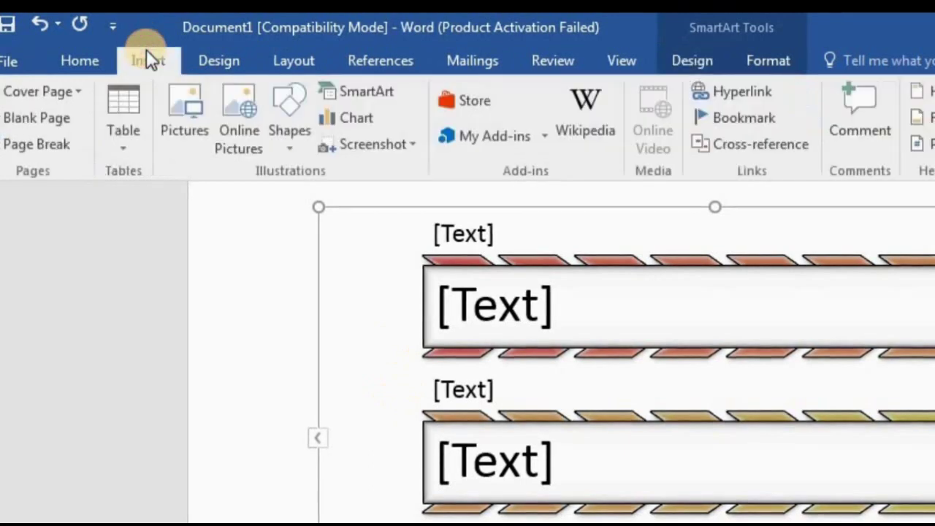
{"action": "left_click", "coordinate": [344, 122]}
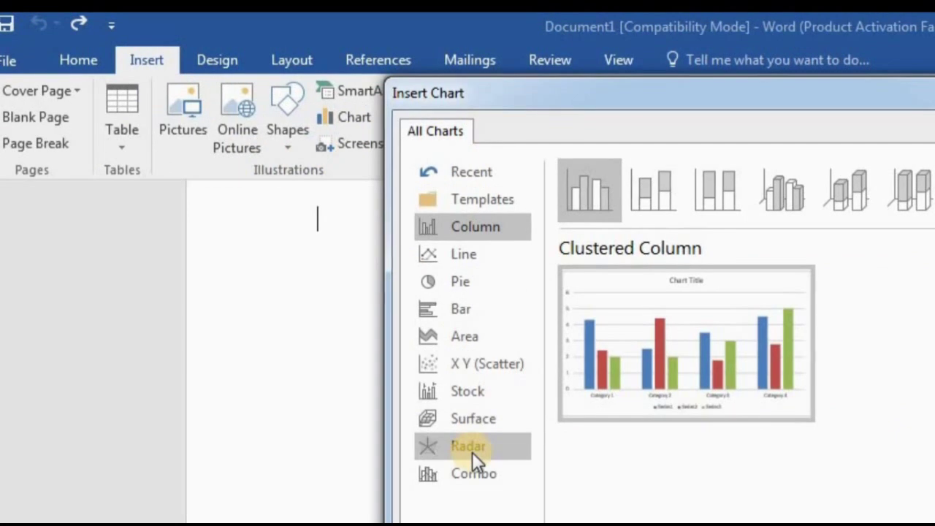
Step: Insert a Clustered Bar chart and dismiss the activation prompt covering it
{"action": "left_click", "coordinate": [483, 304]}
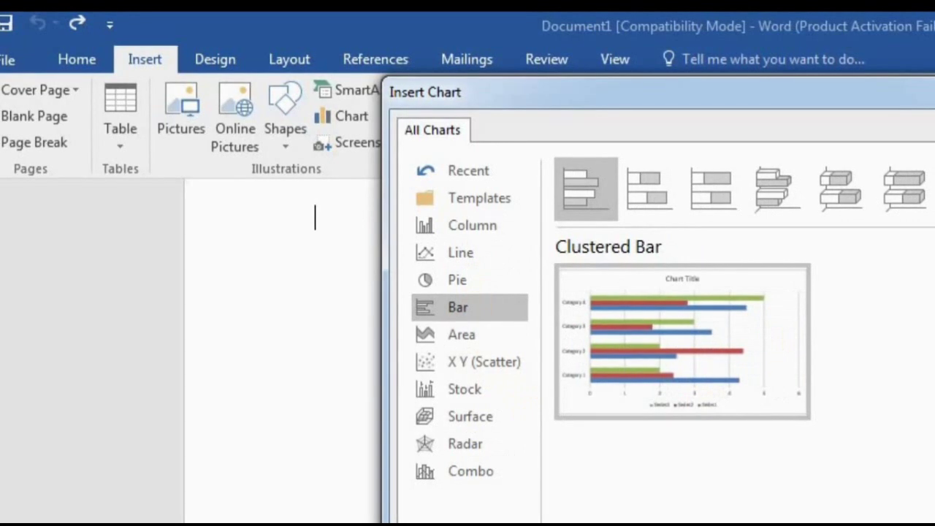
{"action": "key", "text": "Return"}
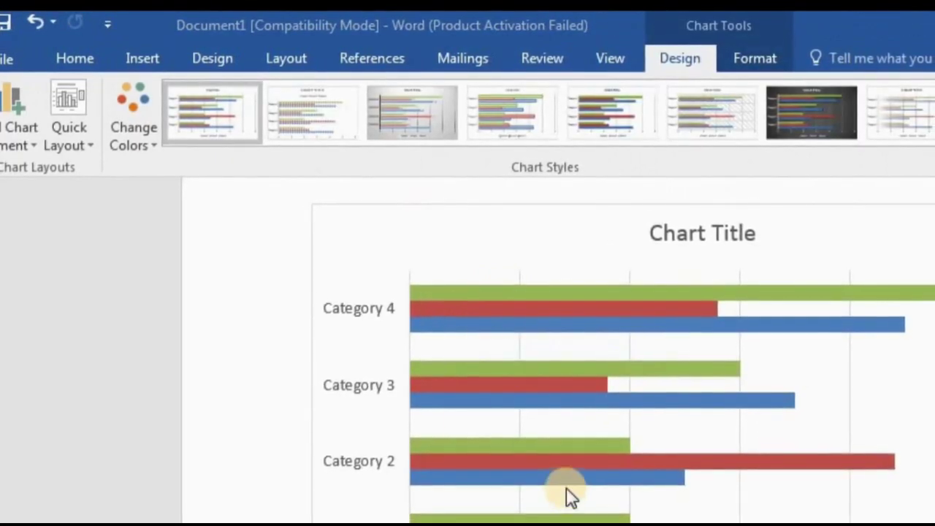
{"action": "key", "text": "Escape"}
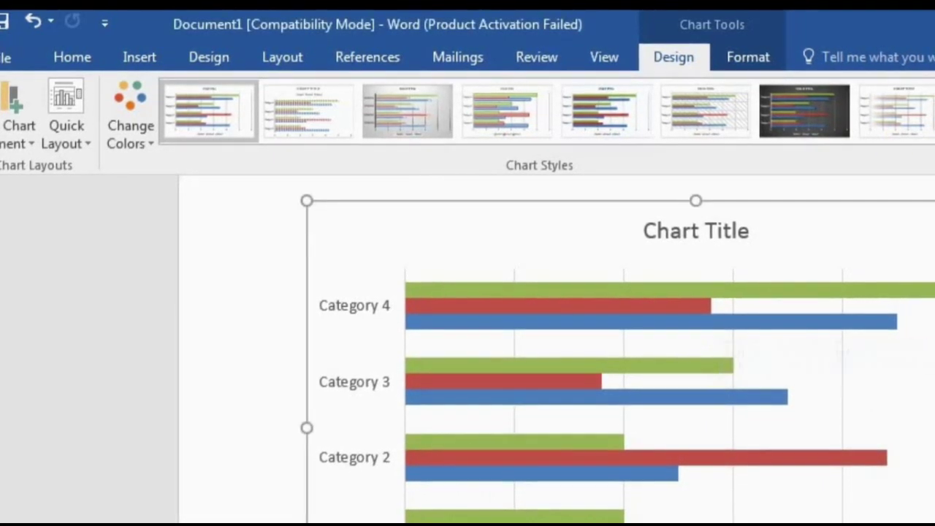
Step: Apply a bevelled chart style and the Colorful purple, teal and orange palette to the bars
{"action": "left_click", "coordinate": [924, 135]}
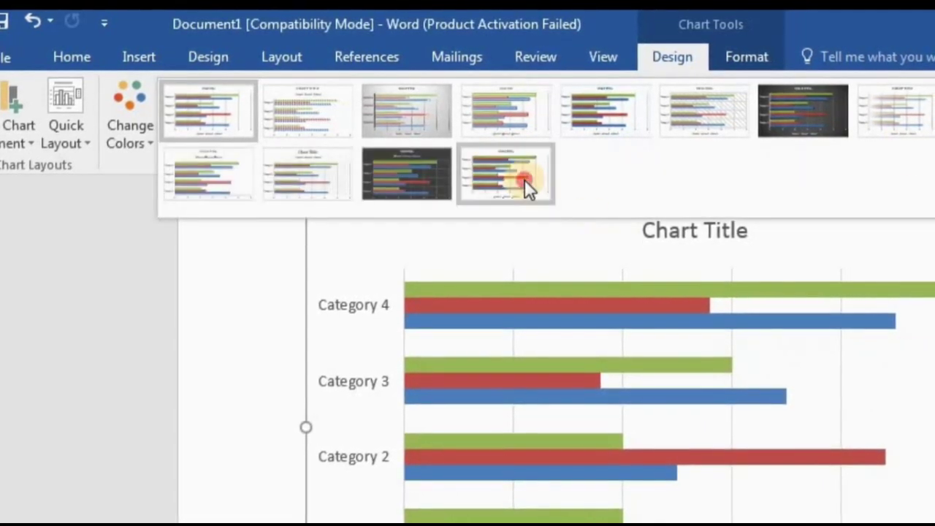
{"action": "left_click", "coordinate": [520, 184]}
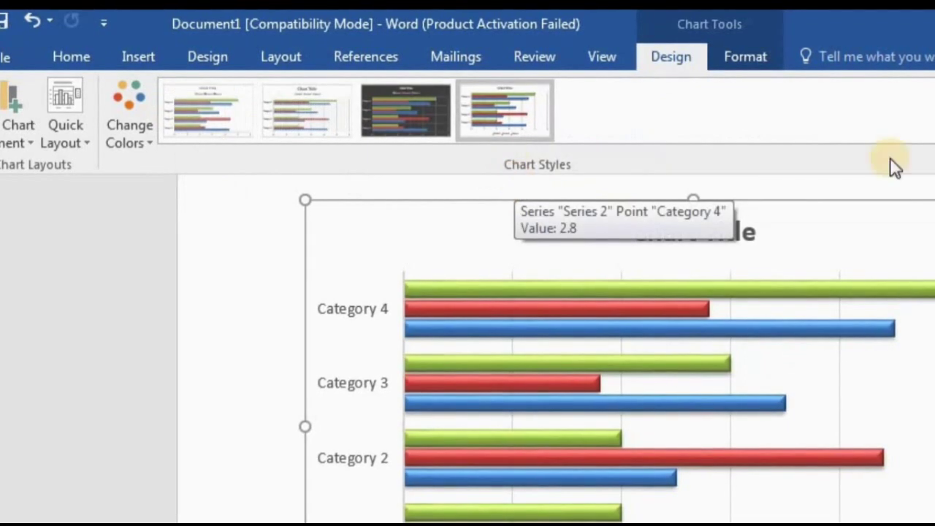
{"action": "left_click", "coordinate": [133, 117]}
{"action": "left_click", "coordinate": [201, 304]}
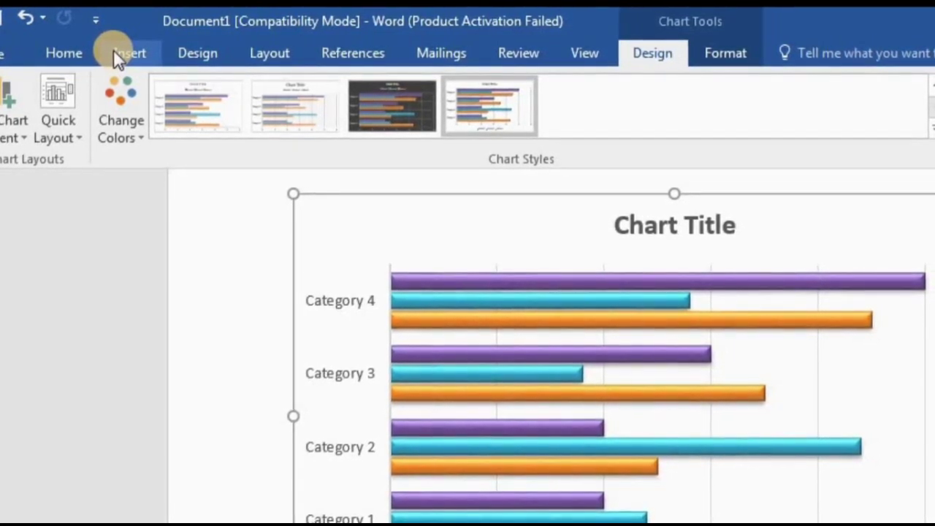
{"action": "left_click", "coordinate": [113, 49]}
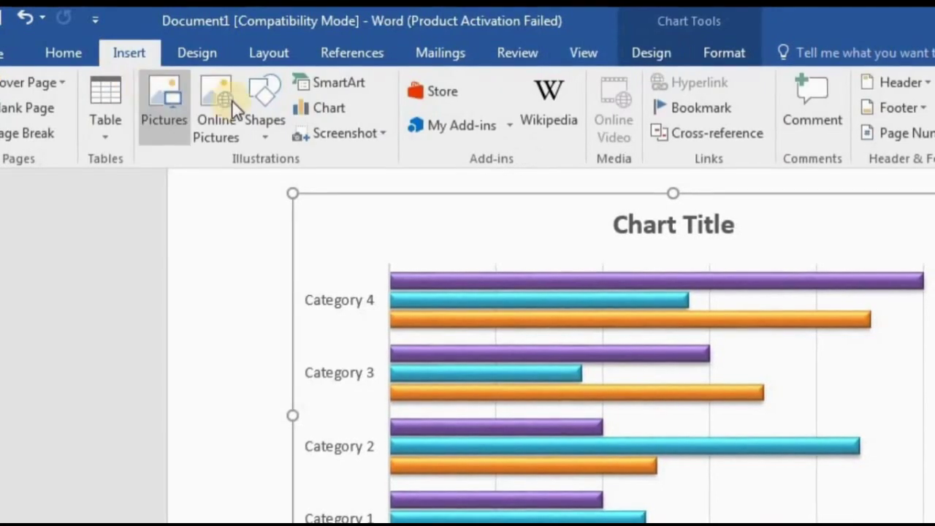
{"action": "left_click", "coordinate": [332, 131]}
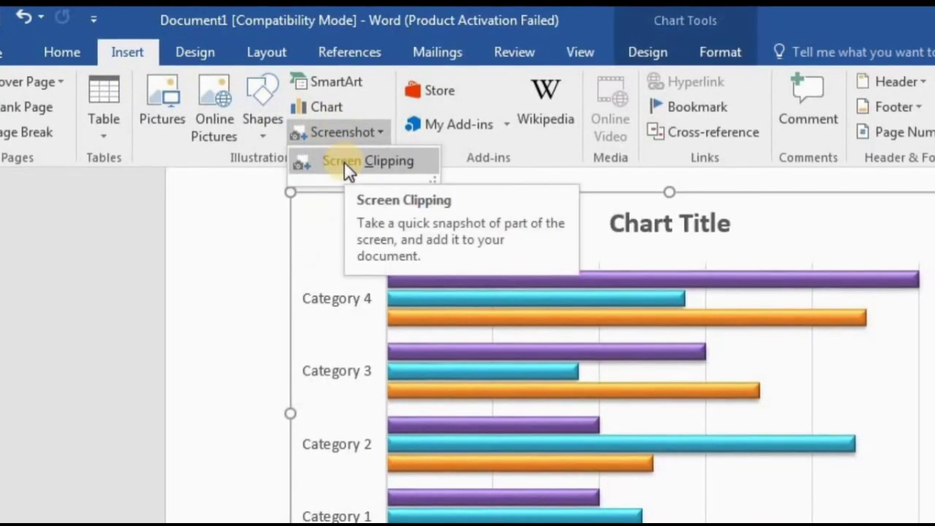
{"action": "left_click", "coordinate": [344, 161]}
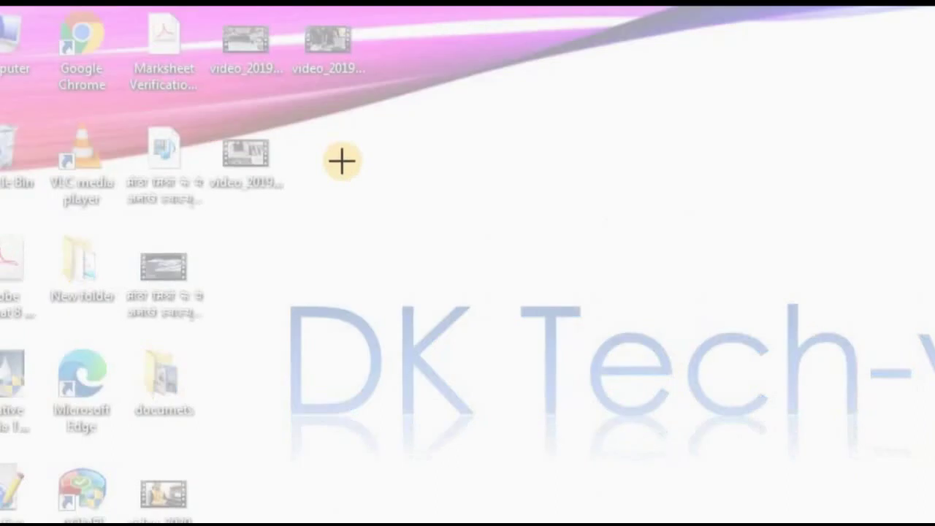
{"action": "left_click_drag", "start_coordinate": [254, 264], "coordinate": [934, 495]}
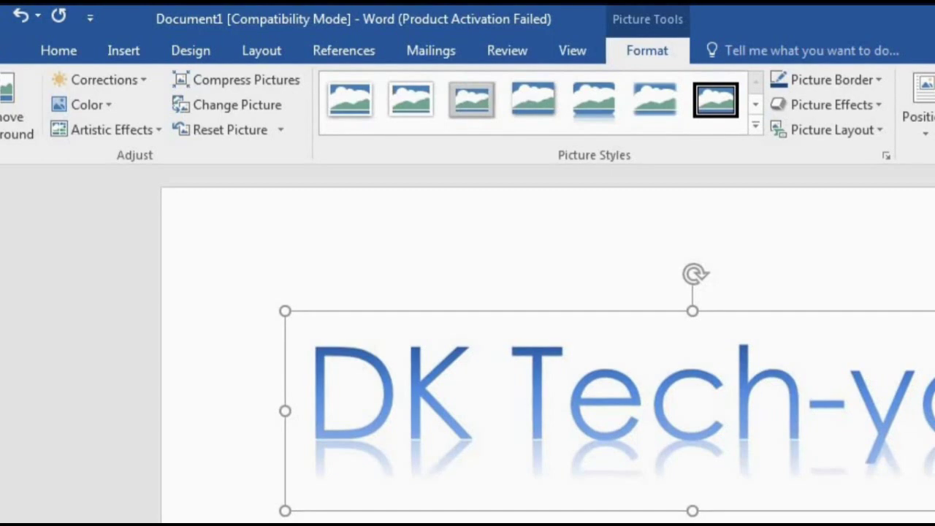
{"action": "left_click", "coordinate": [132, 52]}
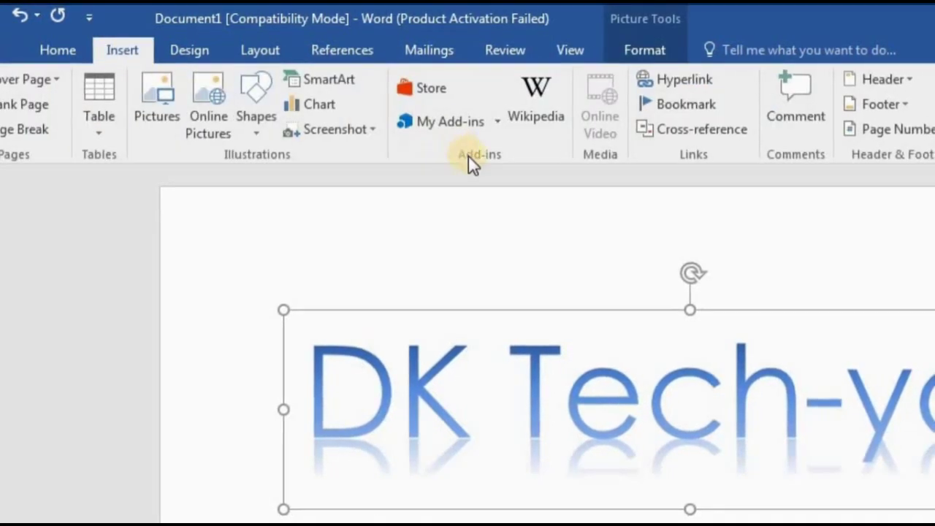
{"action": "left_click", "coordinate": [531, 115]}
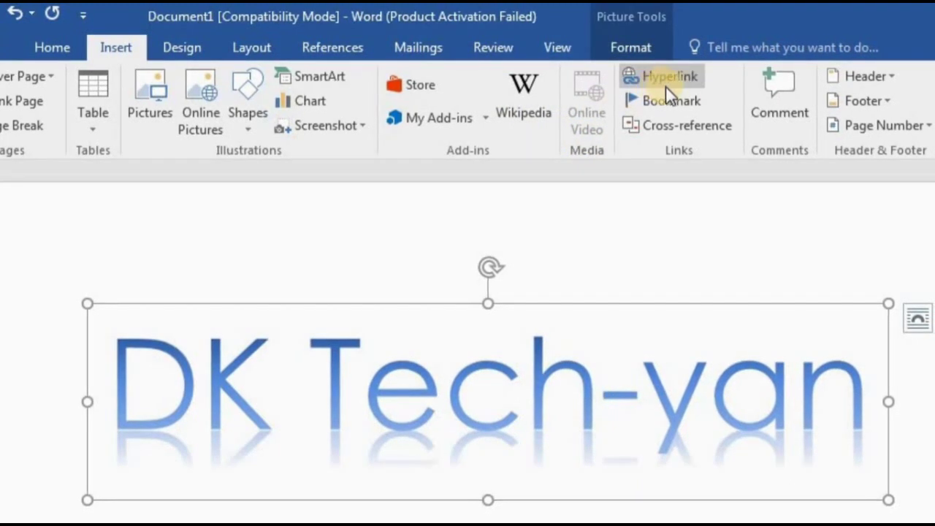
Step: Undo the WordArt and generate a sample sentence with the =rand formula
{"action": "key", "text": "ctrl+z"}
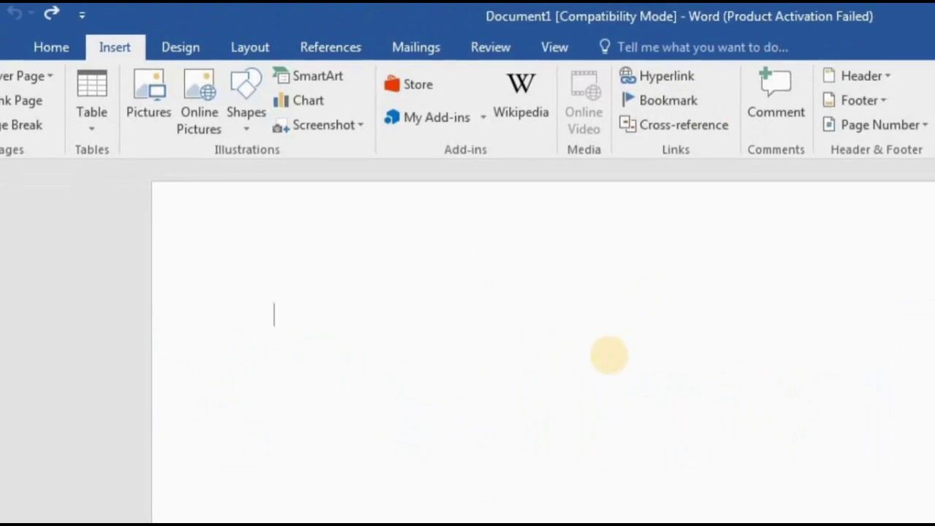
{"action": "type", "text": "=rand(1,1"}
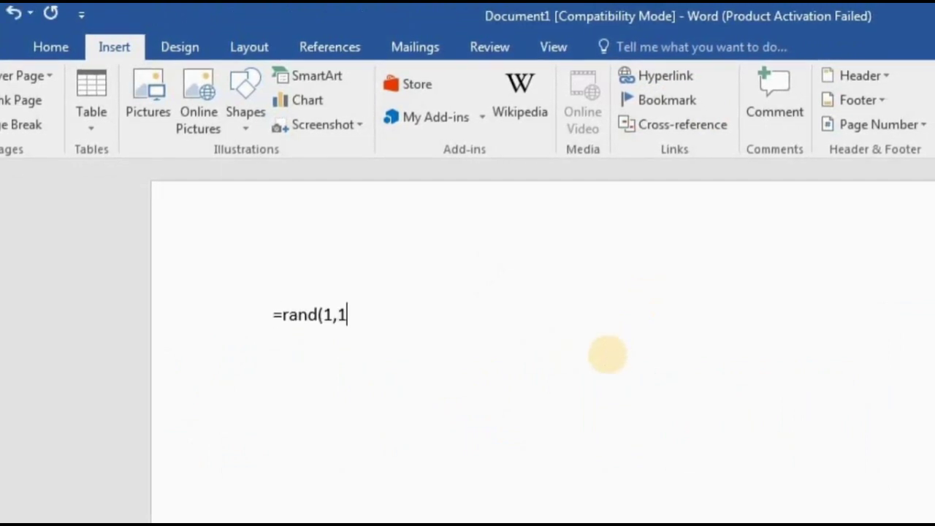
{"action": "type", "text": ")"}
{"action": "key", "text": "Return"}
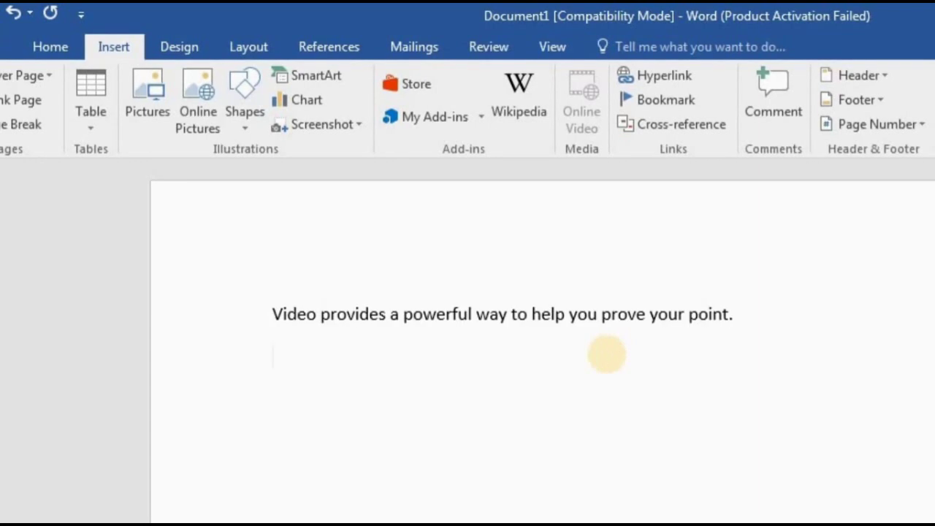
Step: View Browsed Pages in the Hyperlink dialog for the selected sentence, cancel, then undo the sentence
{"action": "left_click_drag", "start_coordinate": [730, 316], "coordinate": [241, 315]}
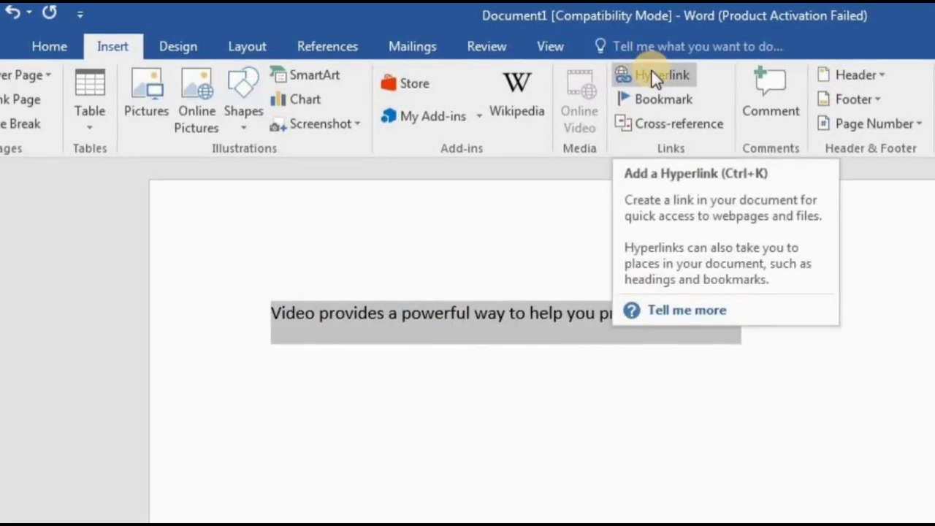
{"action": "left_click", "coordinate": [651, 74]}
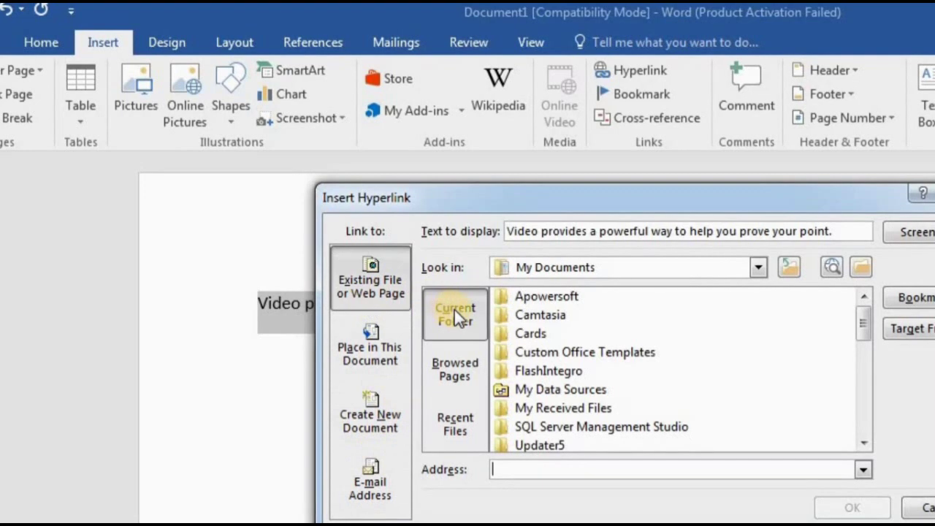
{"action": "left_click", "coordinate": [469, 370]}
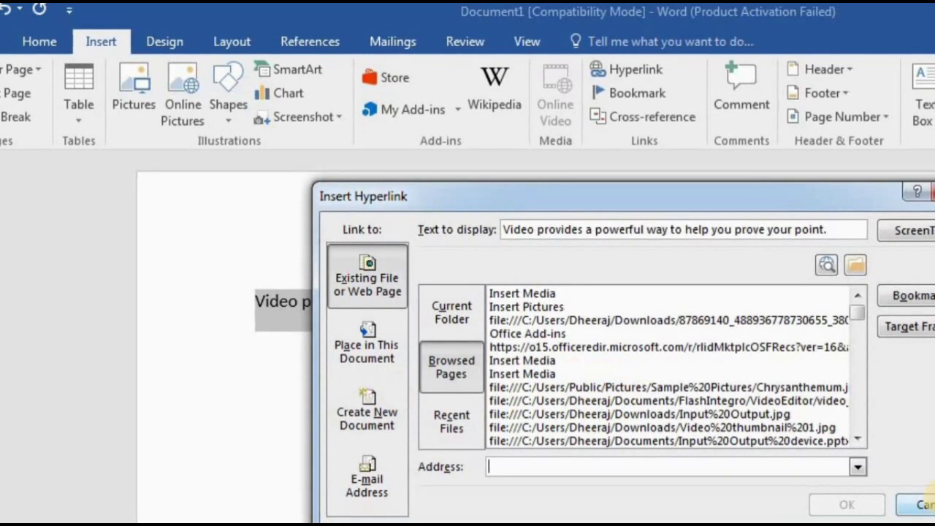
{"action": "left_click", "coordinate": [926, 503]}
{"action": "left_click", "coordinate": [595, 369]}
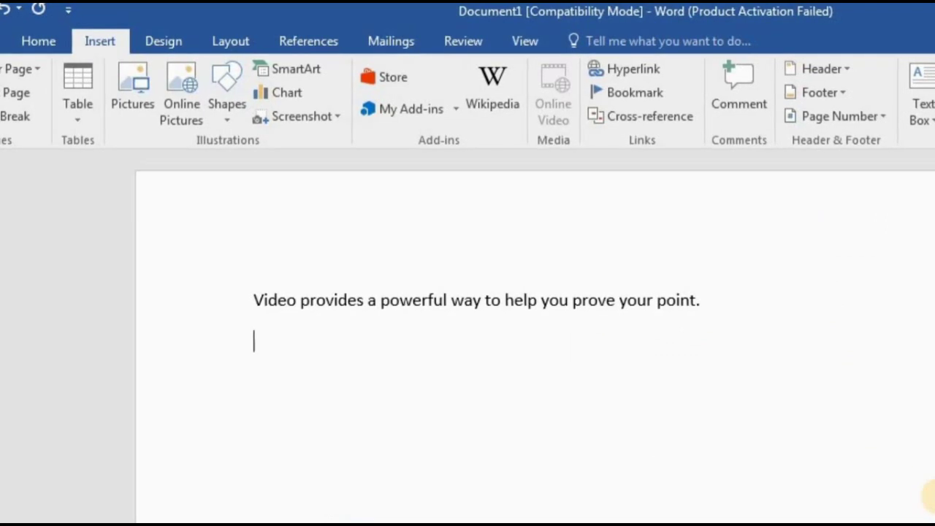
{"action": "key", "text": "ctrl+z"}
Step: Undo the sample sentence and insert a Blank (Three Columns) header
{"action": "left_click", "coordinate": [742, 90]}
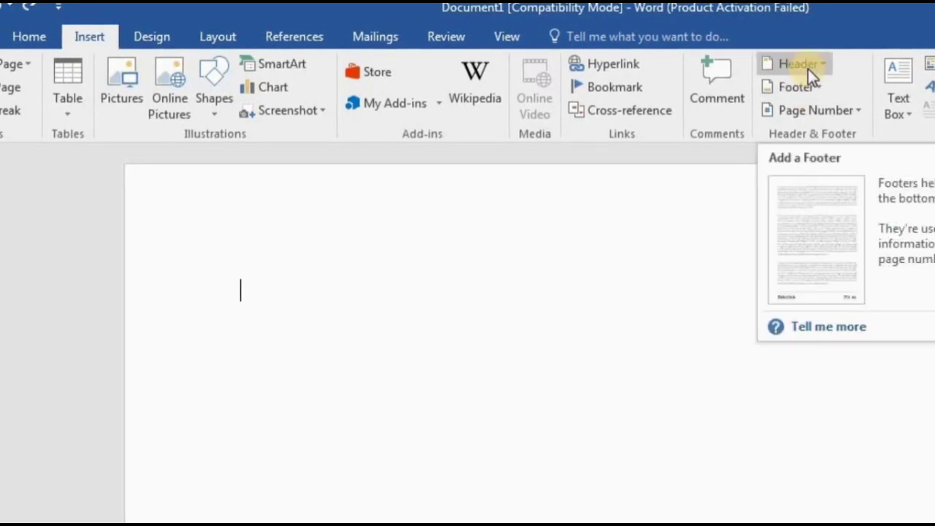
{"action": "left_click", "coordinate": [807, 68]}
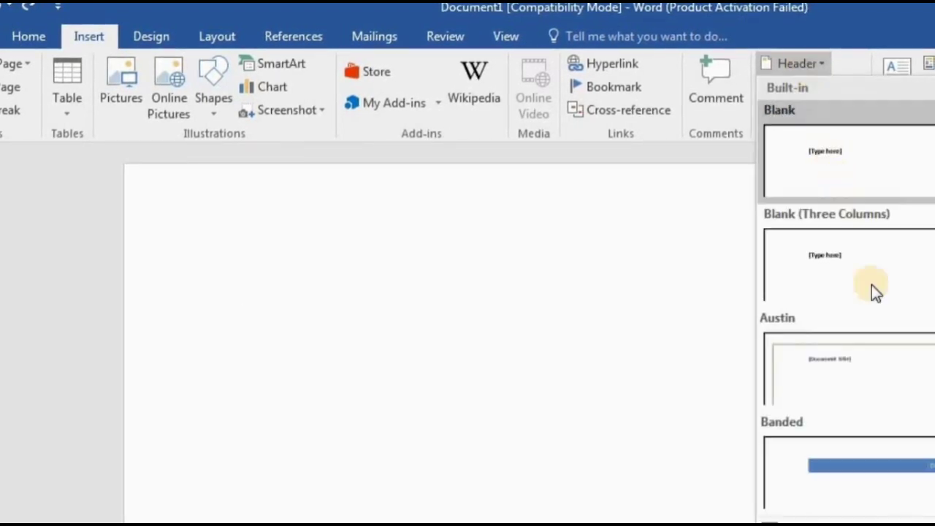
{"action": "left_click", "coordinate": [909, 279]}
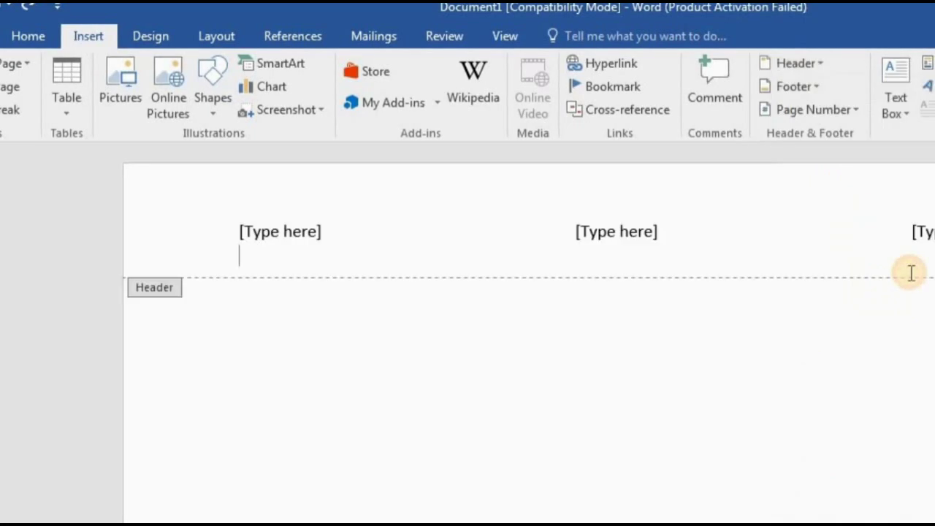
Step: Type 'Microsoft Word' in the middle header placeholder and 'Dktechyan' in the left one
{"action": "left_click", "coordinate": [911, 230]}
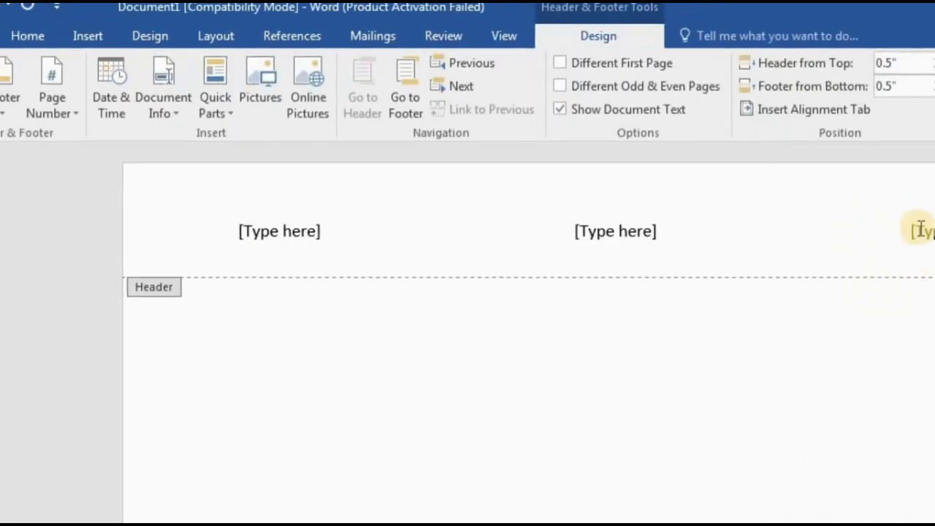
{"action": "left_click", "coordinate": [590, 239]}
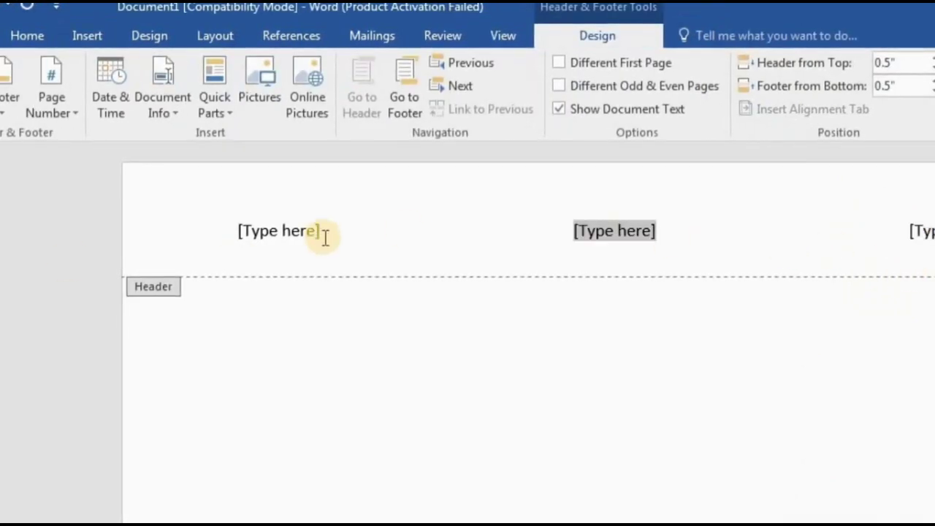
{"action": "left_click", "coordinate": [917, 230]}
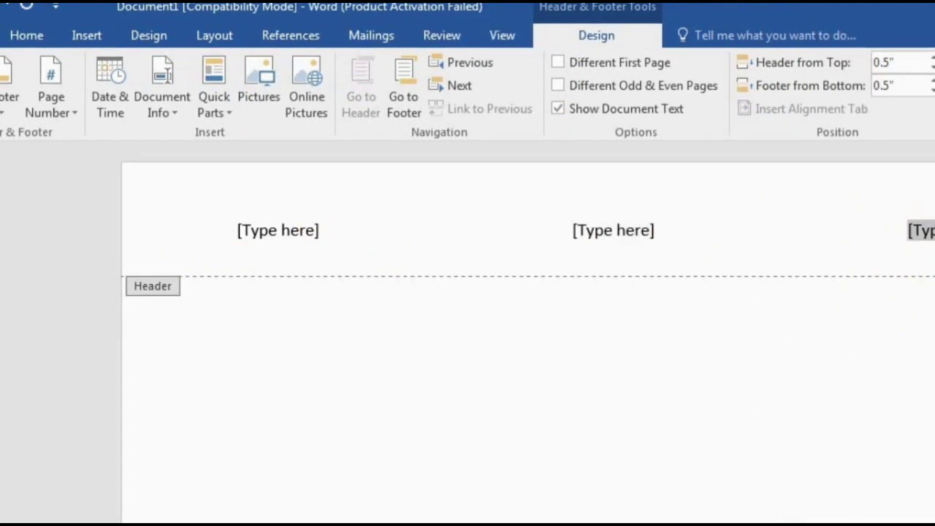
{"action": "left_click", "coordinate": [598, 229]}
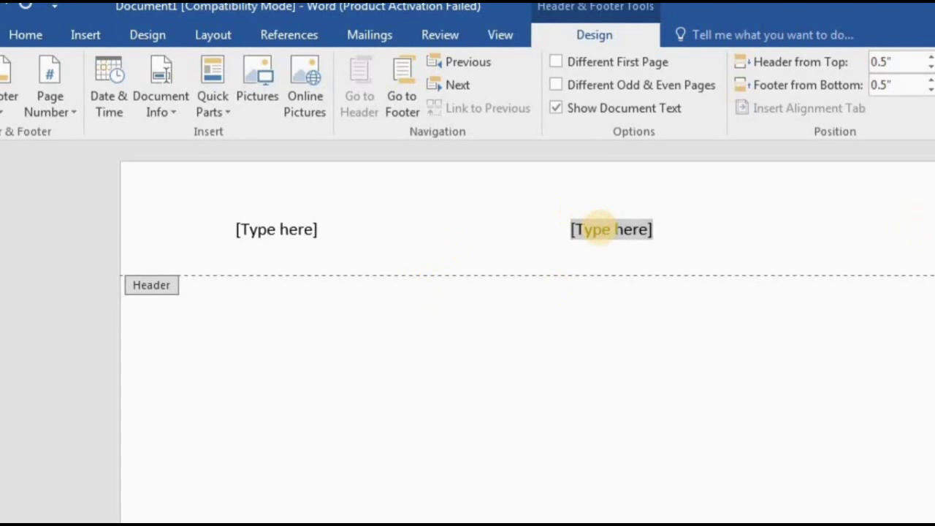
{"action": "type", "text": "Microsoft Word"}
{"action": "left_click", "coordinate": [270, 239]}
{"action": "type", "text": "Dktechyan"}
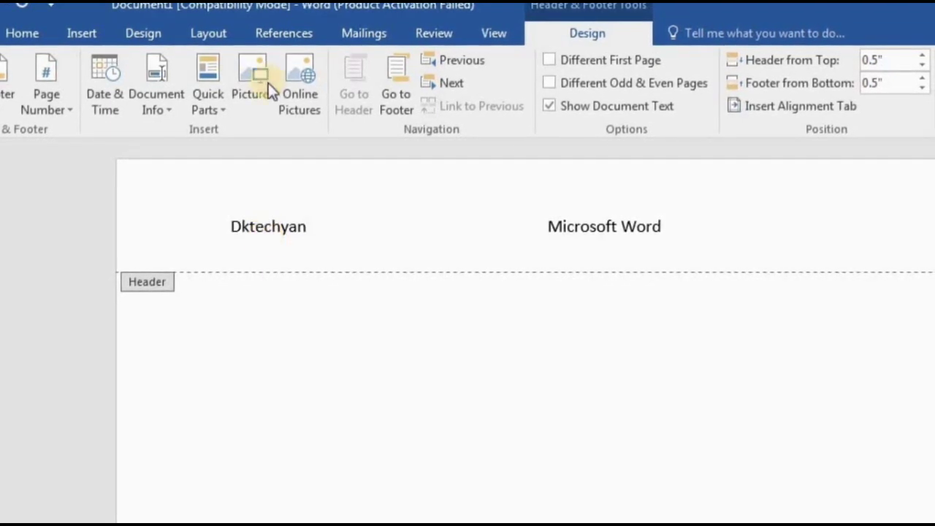
Step: Put a Plain Number 1 page number at the top of the page
{"action": "left_click", "coordinate": [63, 108]}
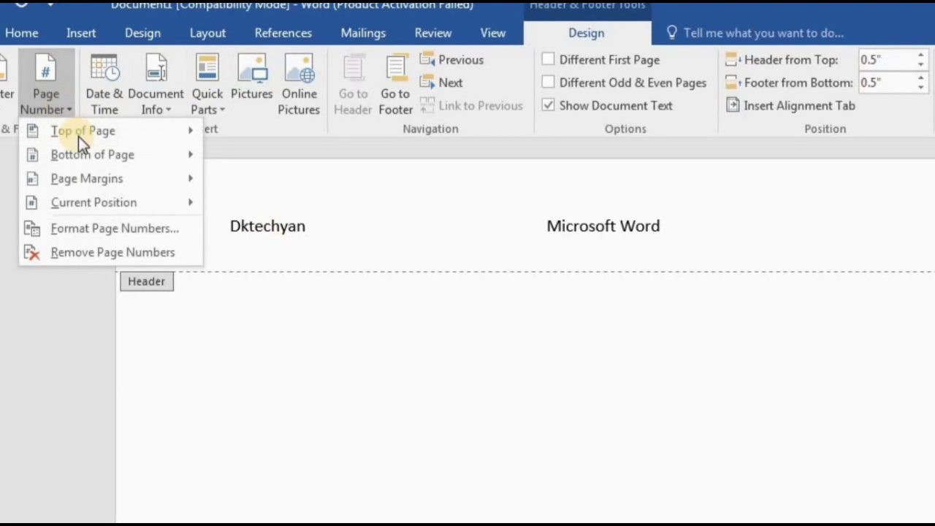
{"action": "mouse_move", "coordinate": [83, 138]}
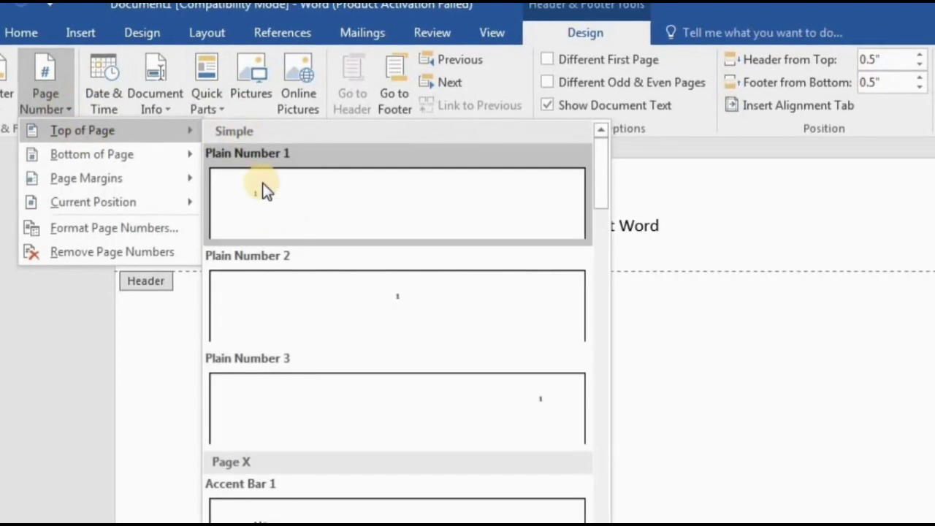
{"action": "left_click", "coordinate": [262, 184]}
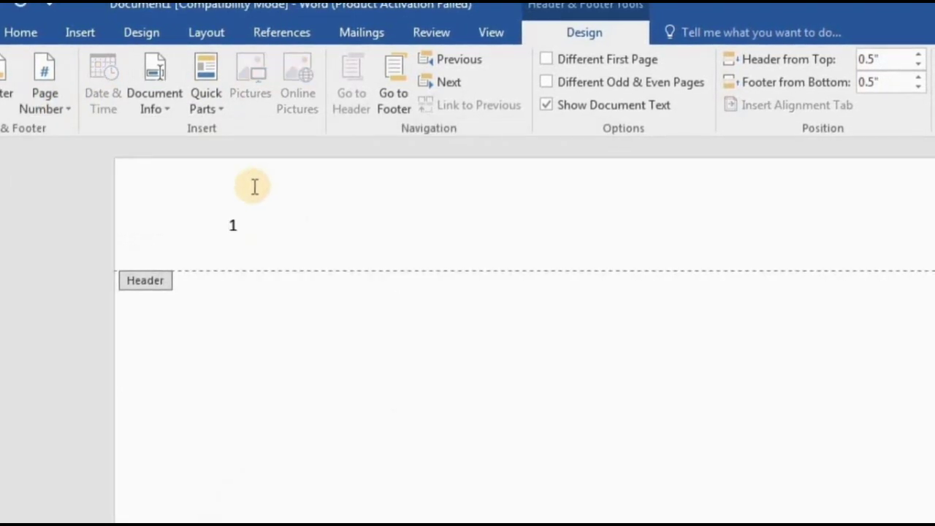
{"action": "scroll", "coordinate": [253, 186], "scroll_direction": "down", "scroll_amount": 2}
{"action": "scroll", "coordinate": [253, 186], "scroll_direction": "up", "scroll_amount": 2}
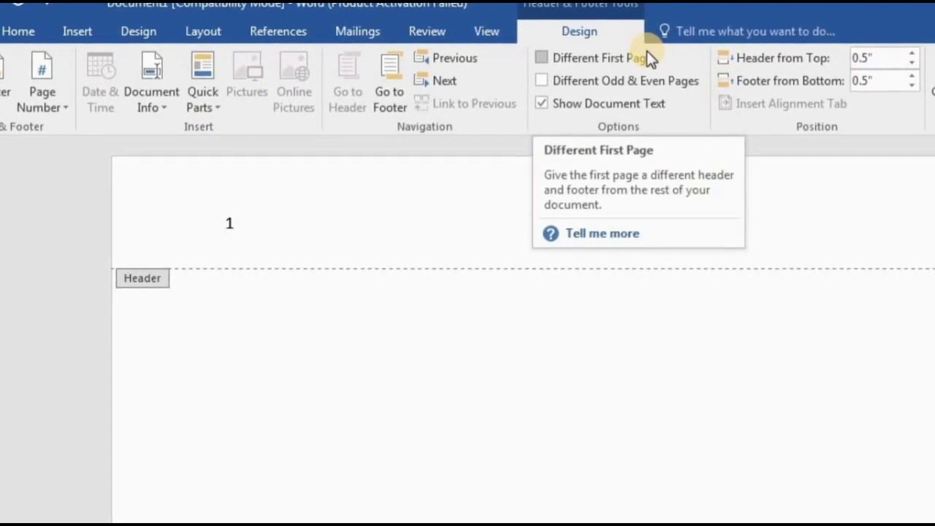
Step: Insert a Blank (Three Columns) footer
{"action": "left_click", "coordinate": [96, 30]}
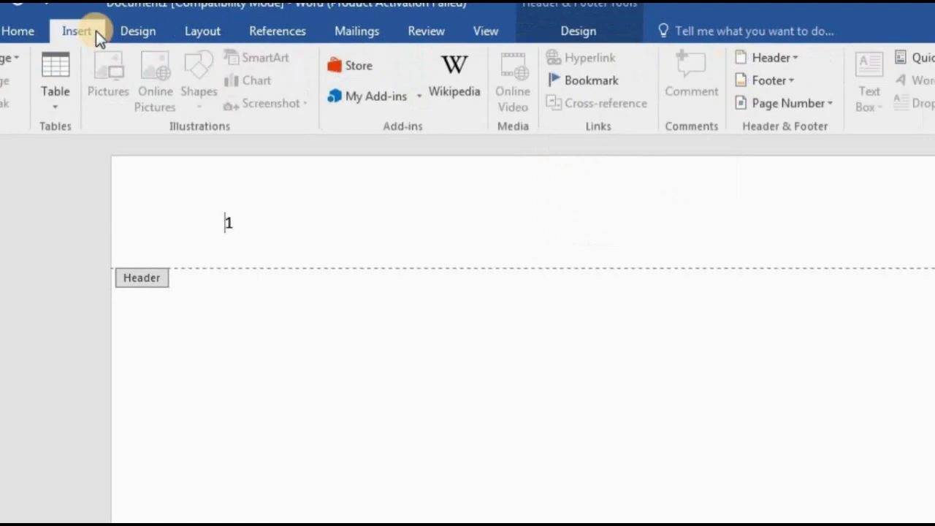
{"action": "left_click", "coordinate": [759, 82]}
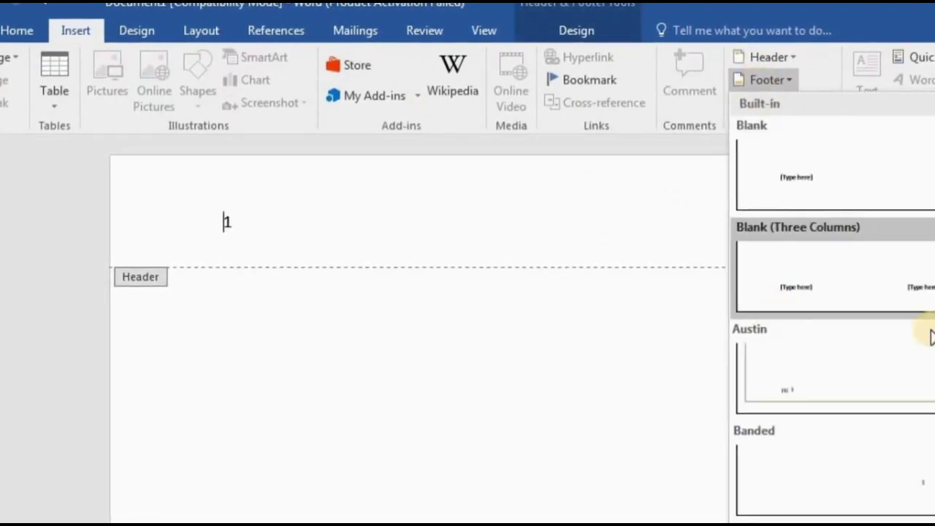
{"action": "left_click", "coordinate": [908, 298]}
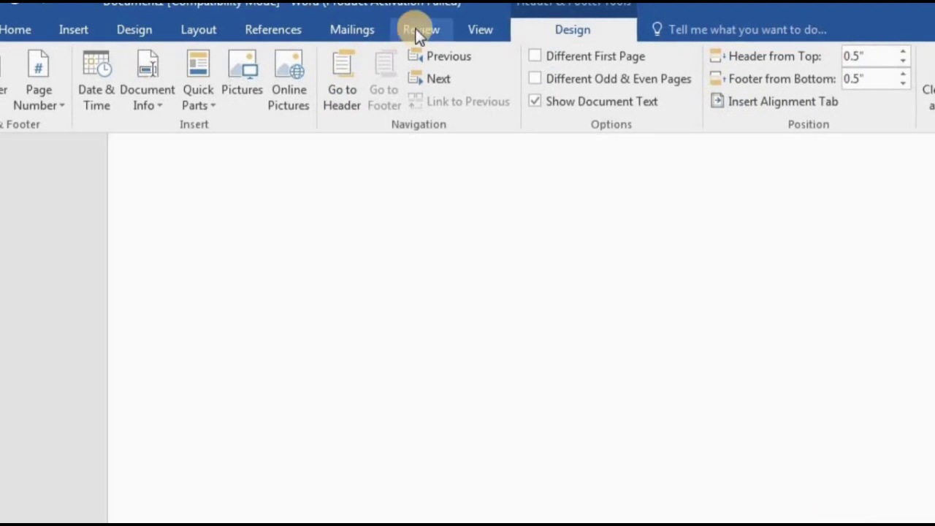
Step: Look through the built-in text box gallery and close it without choosing one
{"action": "left_click", "coordinate": [74, 29]}
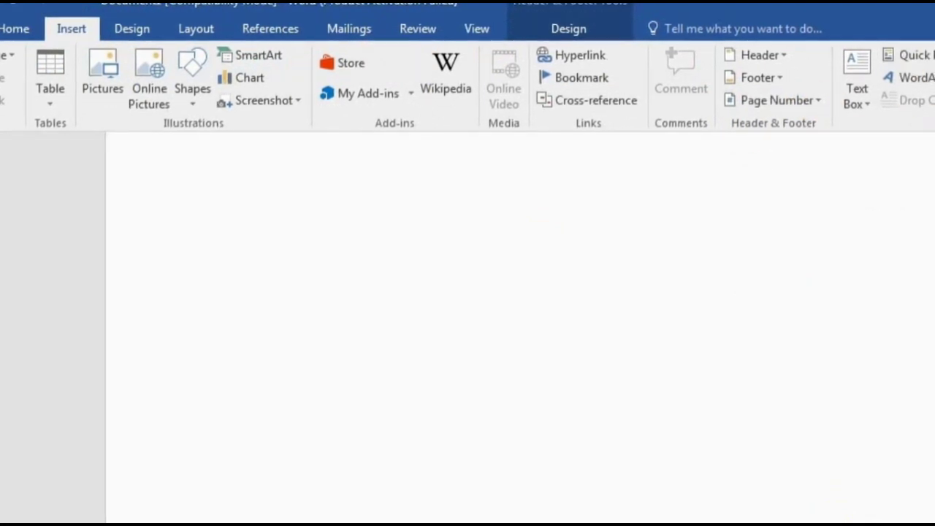
{"action": "left_click", "coordinate": [848, 106]}
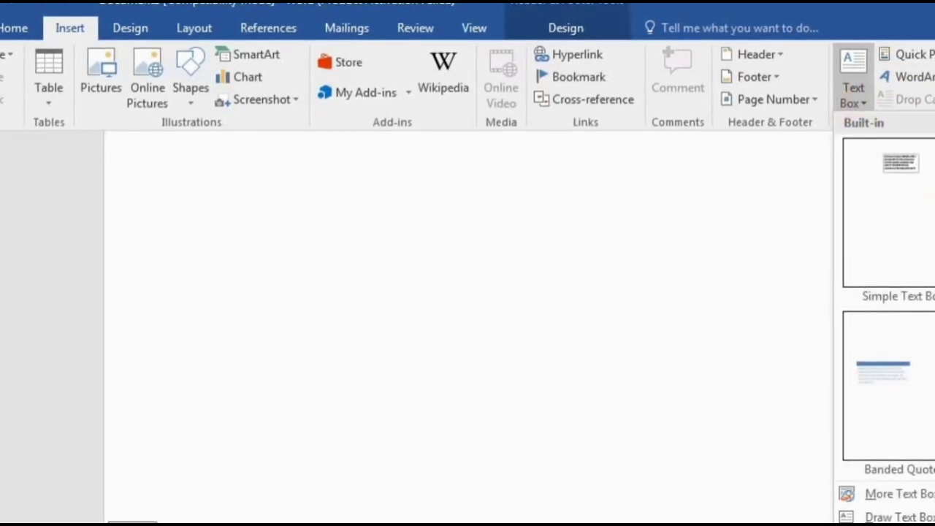
{"action": "key", "text": "Escape"}
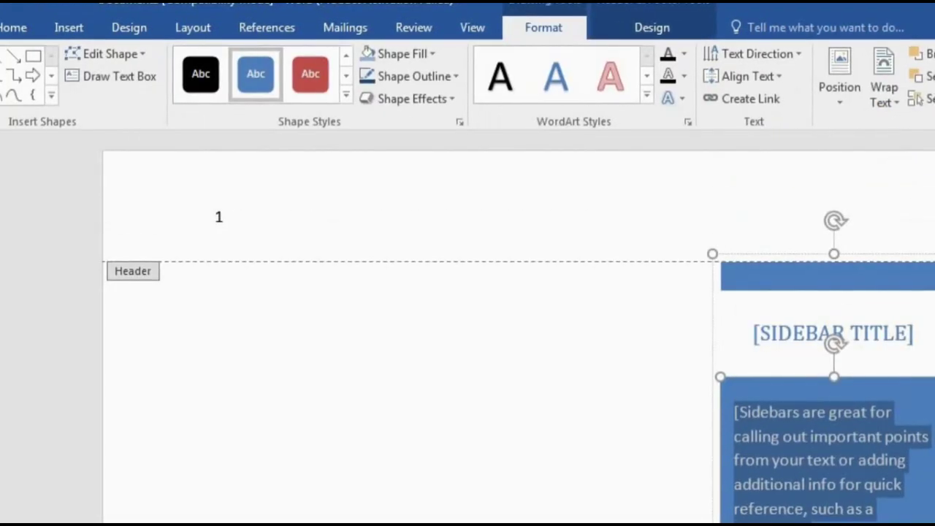
{"action": "scroll", "coordinate": [833, 327], "scroll_direction": "down", "scroll_amount": 1}
{"action": "scroll", "coordinate": [818, 329], "scroll_direction": "down", "scroll_amount": 2}
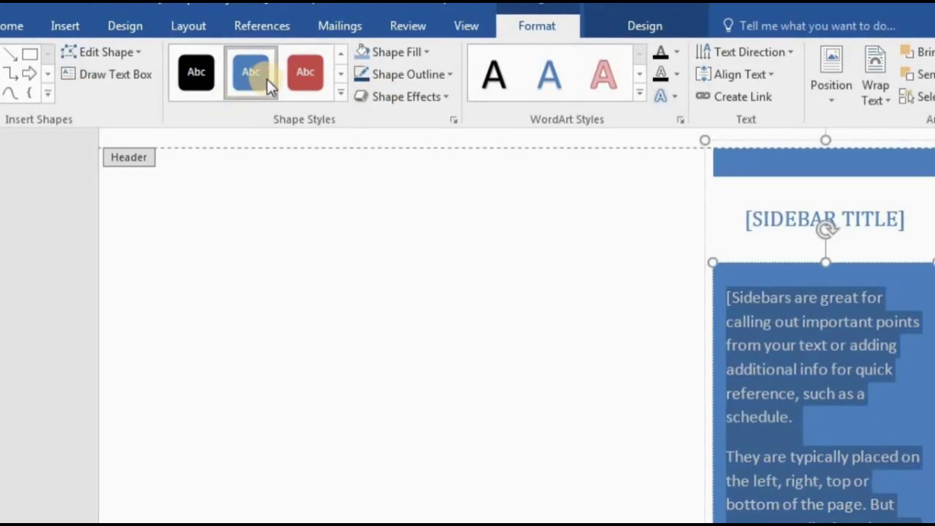
Step: Give the sidebar text box a filled shape style and a reflection effect
{"action": "left_click", "coordinate": [307, 77]}
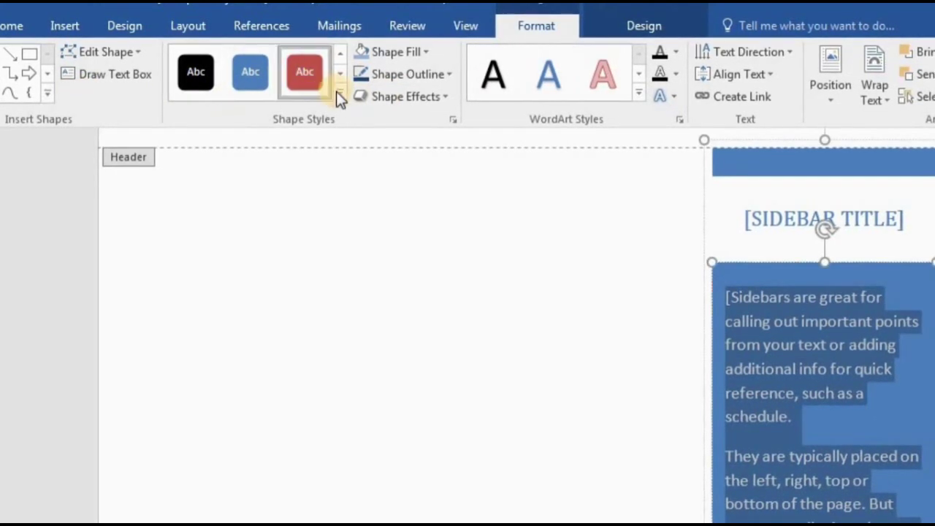
{"action": "left_click", "coordinate": [406, 97]}
{"action": "mouse_move", "coordinate": [449, 217]}
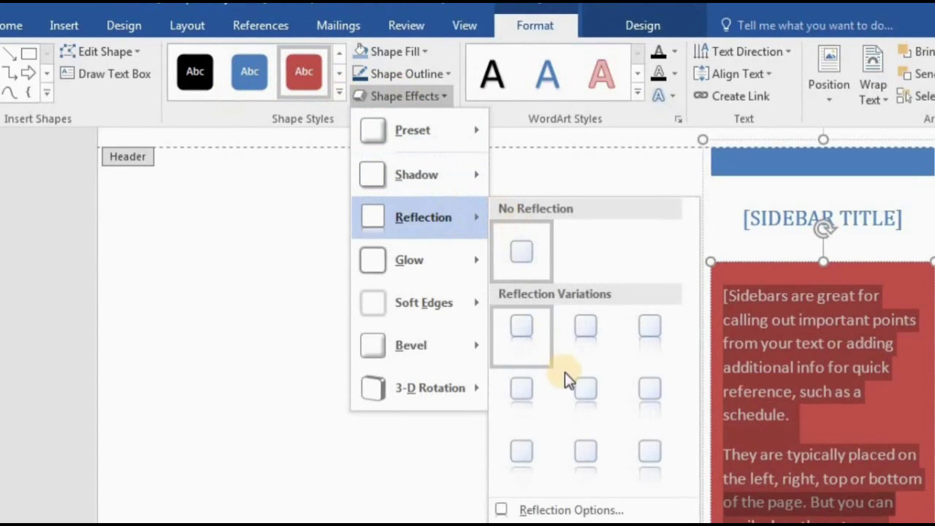
{"action": "left_click", "coordinate": [585, 394]}
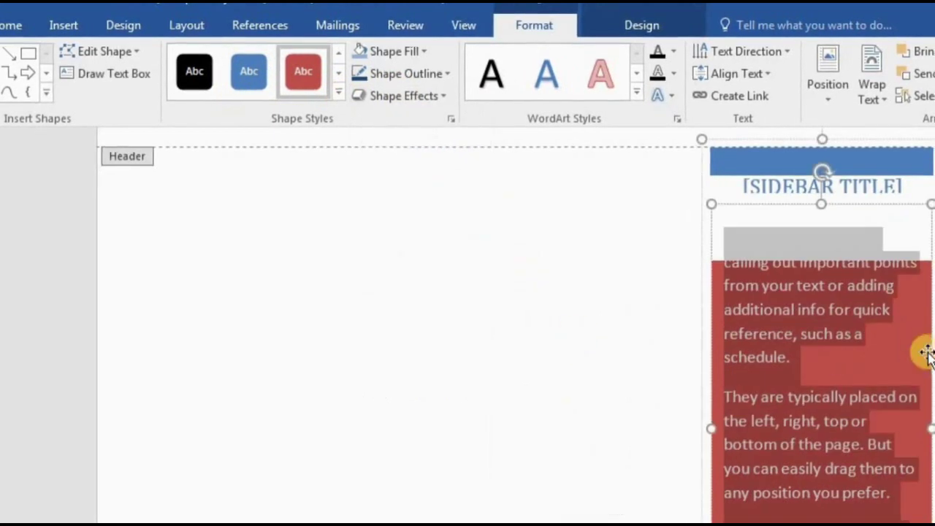
Step: Apply a WordArt text style to the sidebar text and select all of it
{"action": "left_click", "coordinate": [637, 92]}
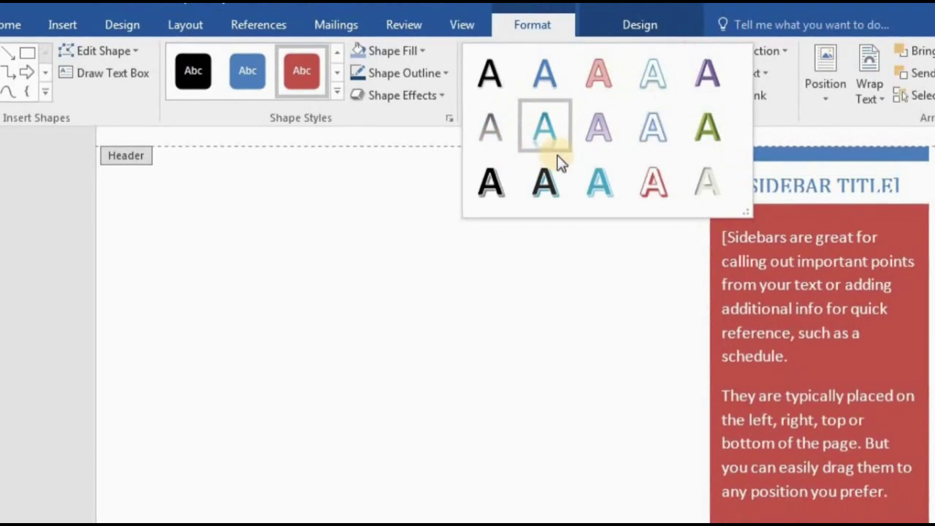
{"action": "left_click", "coordinate": [549, 144]}
{"action": "left_click", "coordinate": [866, 350]}
{"action": "key", "text": "ctrl+a"}
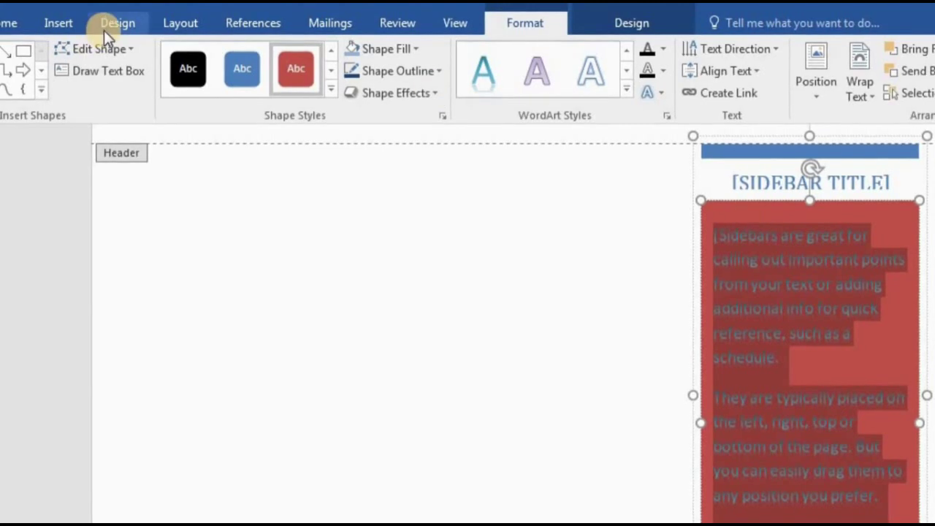
{"action": "left_click", "coordinate": [68, 23]}
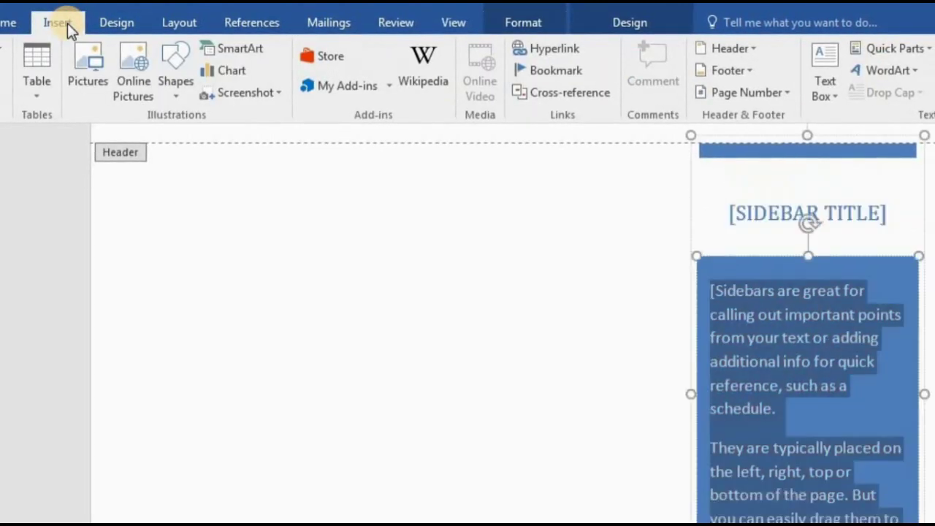
Step: Undo back to a blank page, dismissing the WordArt gallery and Date & Time without inserting anything
{"action": "key", "text": "ctrl+z"}
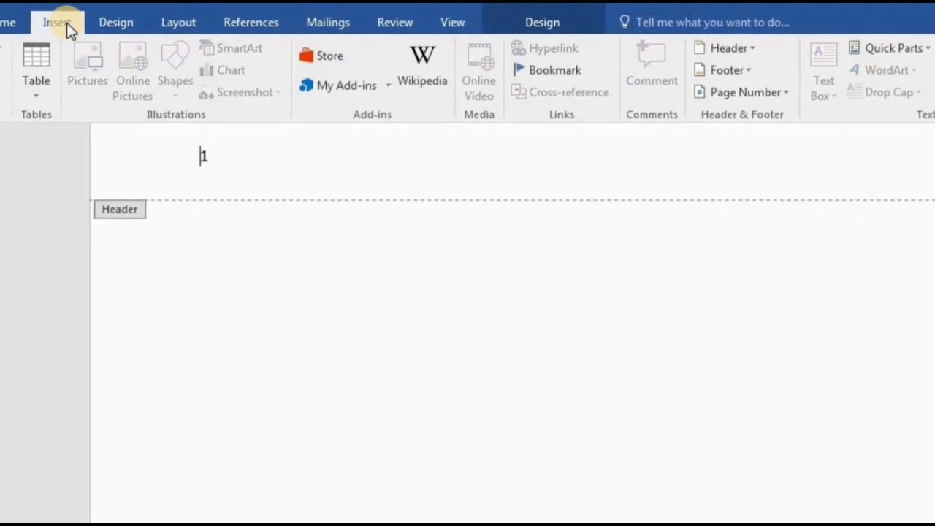
{"action": "key", "text": "ctrl+z"}
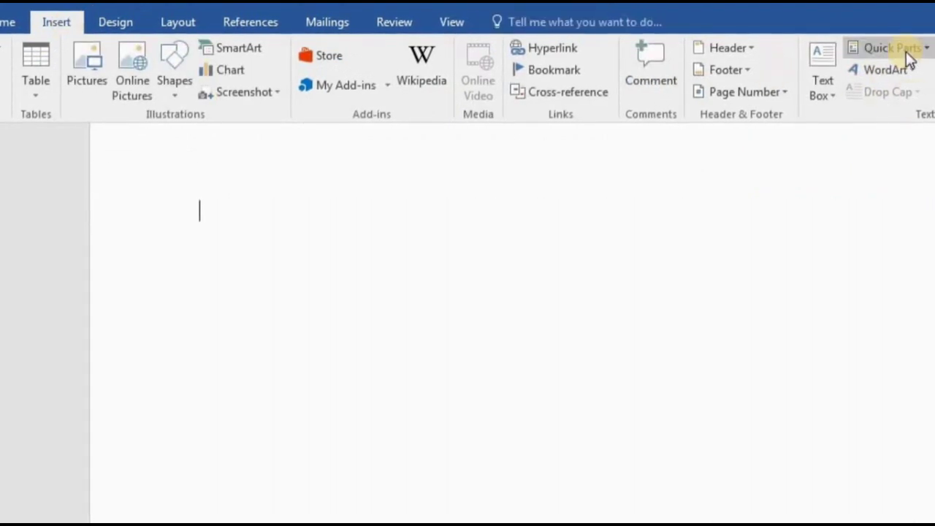
{"action": "left_click", "coordinate": [902, 69]}
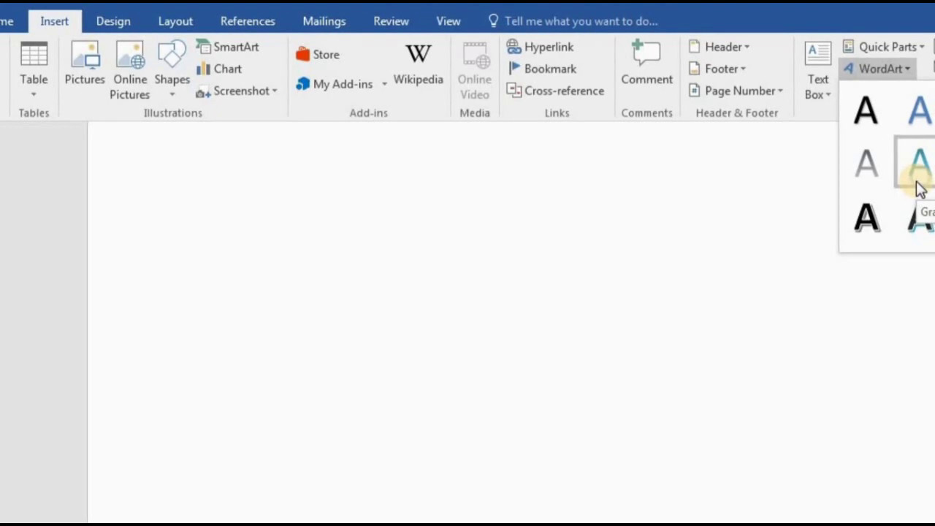
{"action": "left_click", "coordinate": [739, 249]}
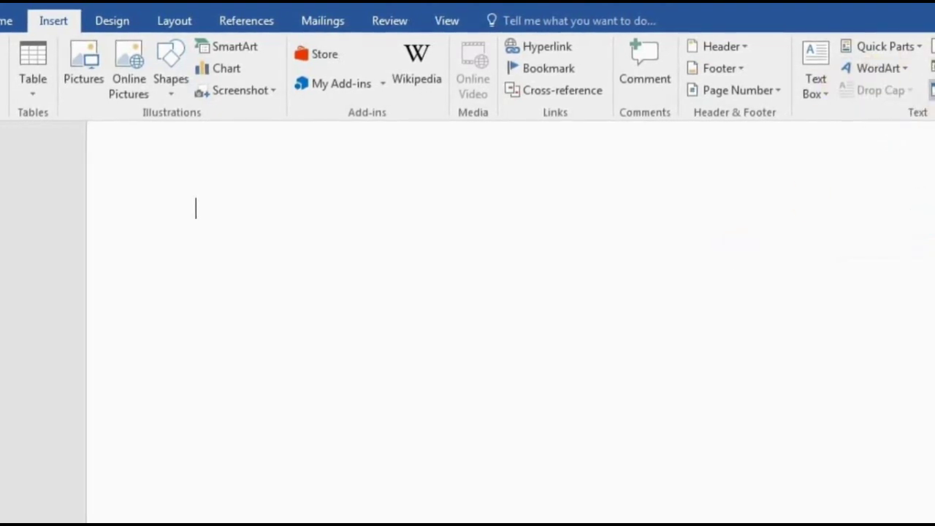
{"action": "left_click", "coordinate": [932, 68]}
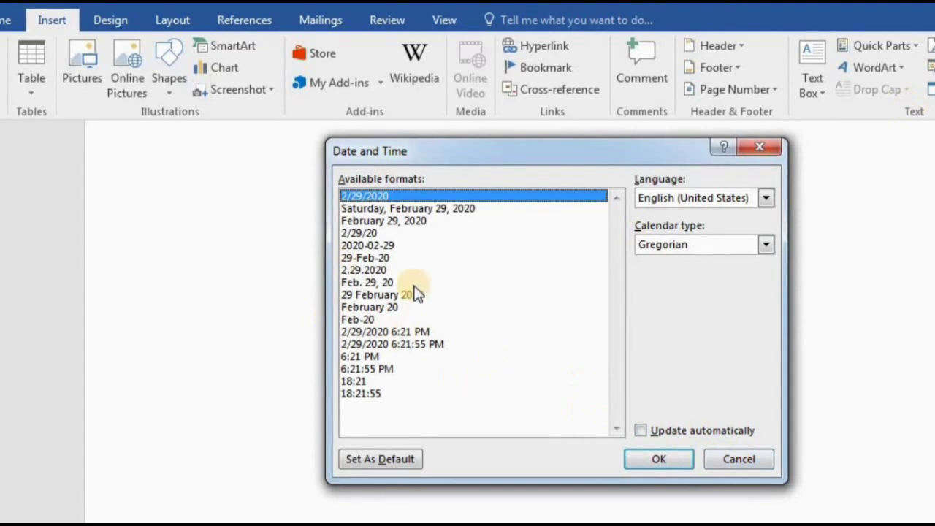
{"action": "left_click", "coordinate": [762, 461]}
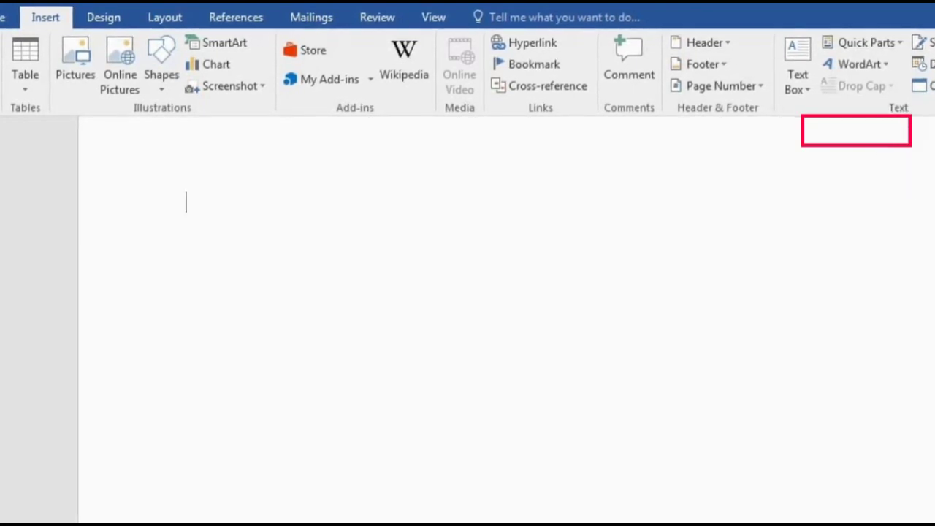
Step: Insert a new blank equation from the Equation drop-down
{"action": "left_click", "coordinate": [933, 66]}
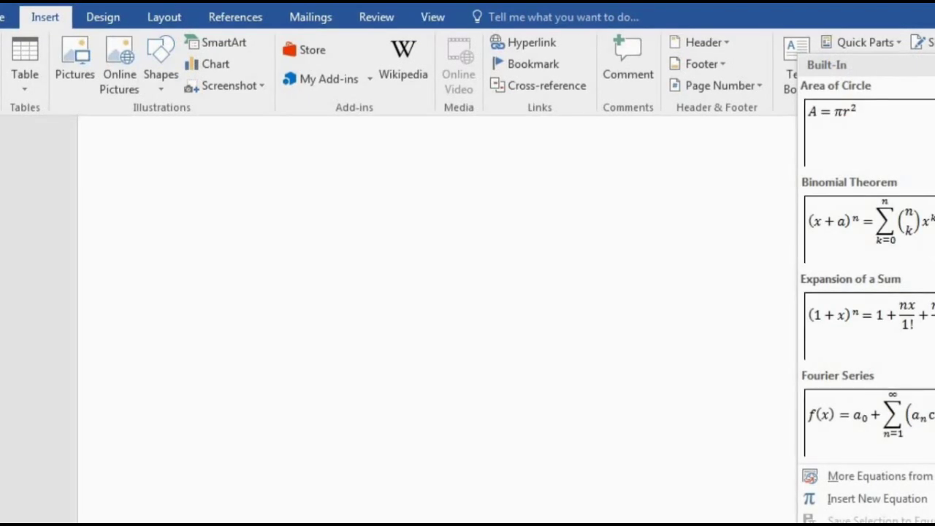
{"action": "left_click", "coordinate": [877, 498]}
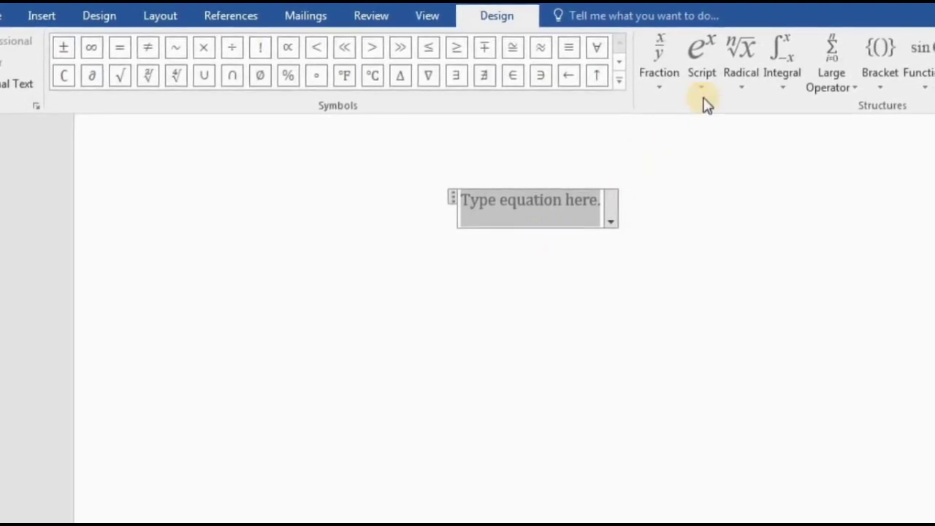
Step: Build sin²θ + using a superscript structure and the θ symbol
{"action": "left_click", "coordinate": [703, 53]}
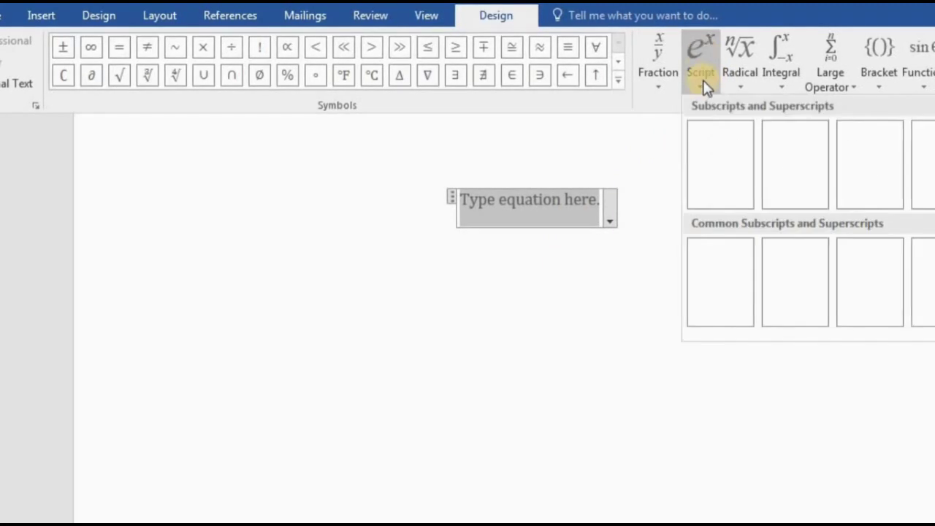
{"action": "left_click", "coordinate": [719, 166]}
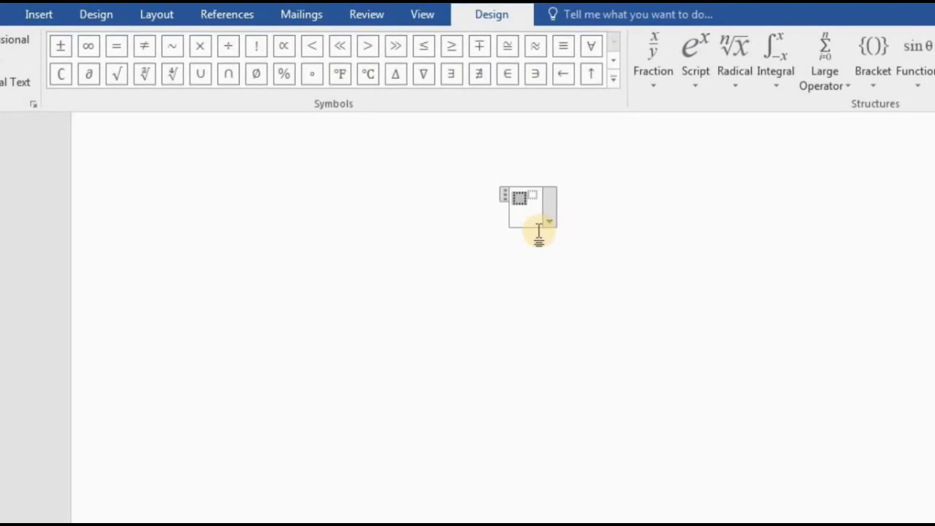
{"action": "type", "text": "sin"}
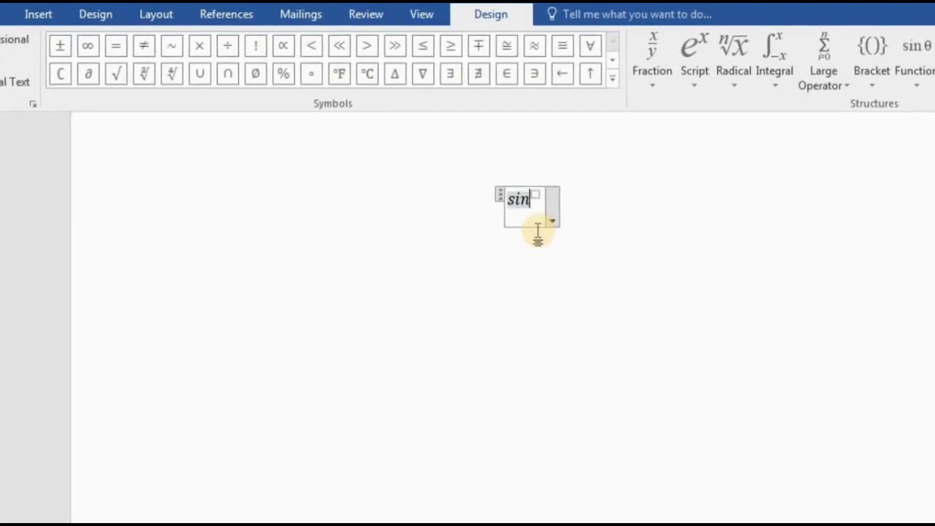
{"action": "key", "text": "Right"}
{"action": "type", "text": "2"}
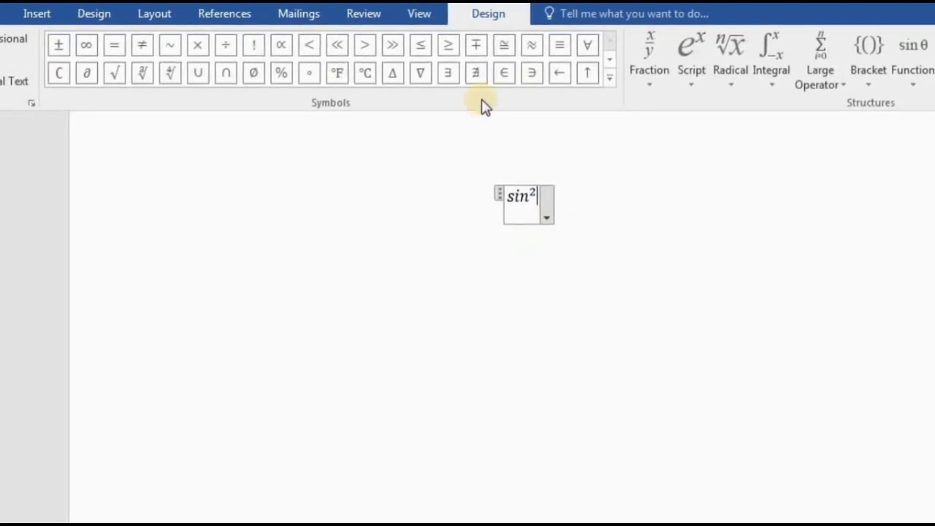
{"action": "left_click", "coordinate": [612, 79]}
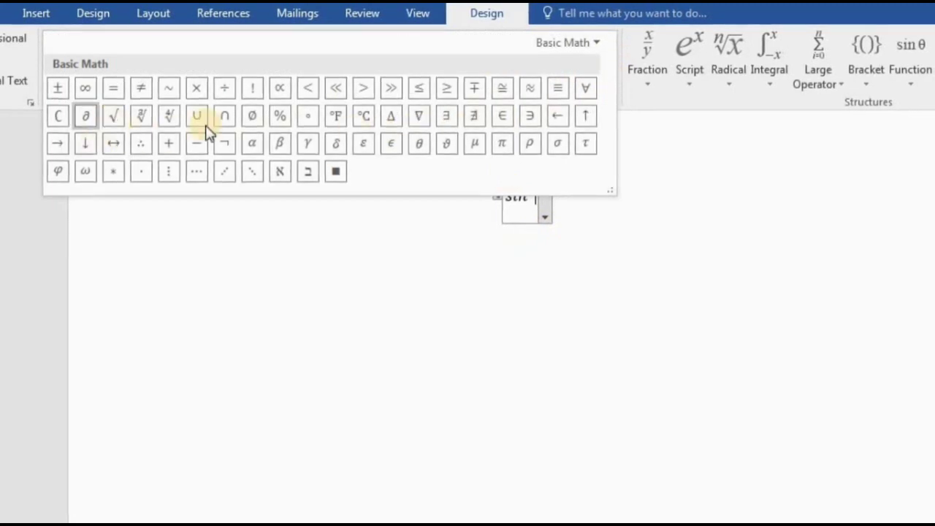
{"action": "left_click", "coordinate": [419, 146]}
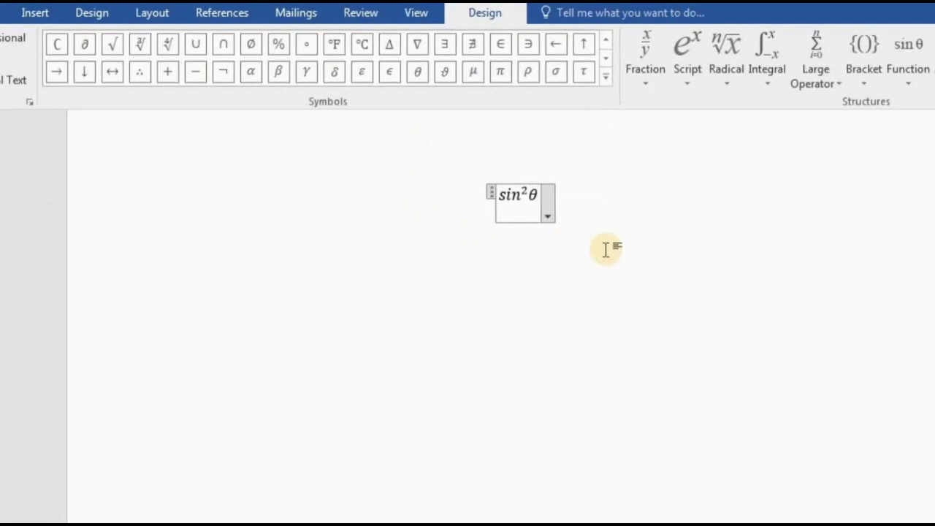
{"action": "type", "text": " +"}
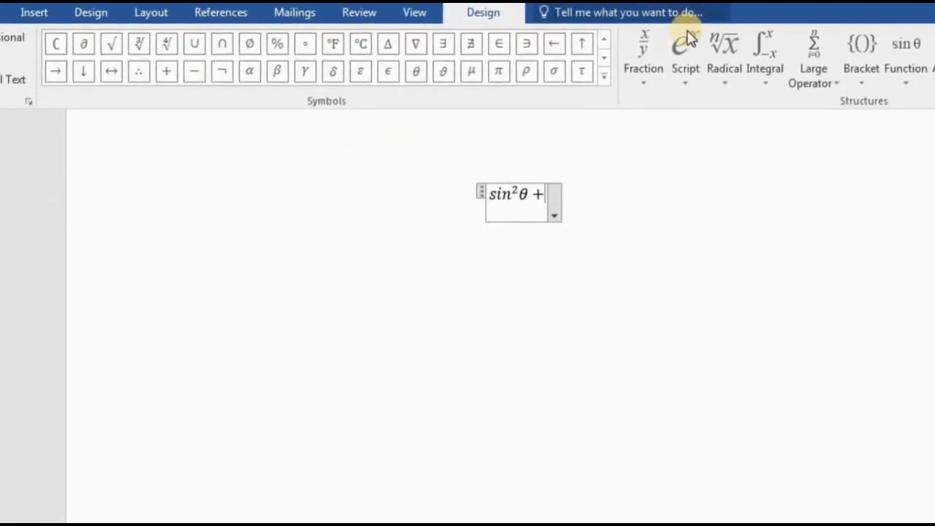
Step: Add cos²θ after the plus, keeping θ on the baseline, and finish the equation
{"action": "left_click", "coordinate": [683, 78]}
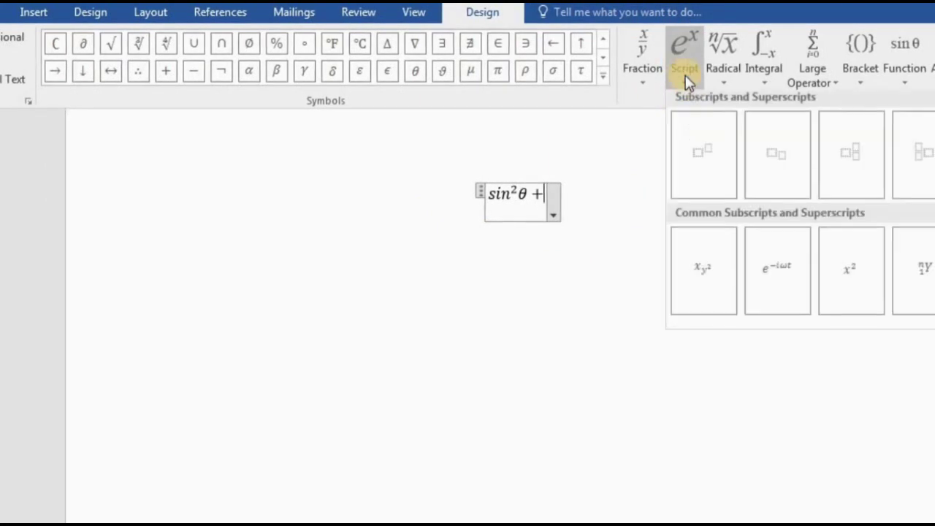
{"action": "left_click", "coordinate": [723, 165]}
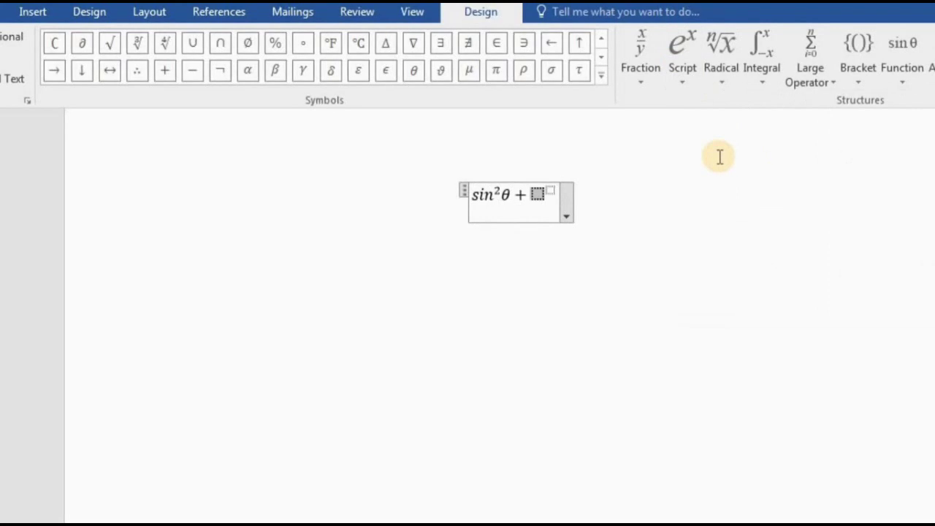
{"action": "type", "text": "cos"}
{"action": "key", "text": "Right"}
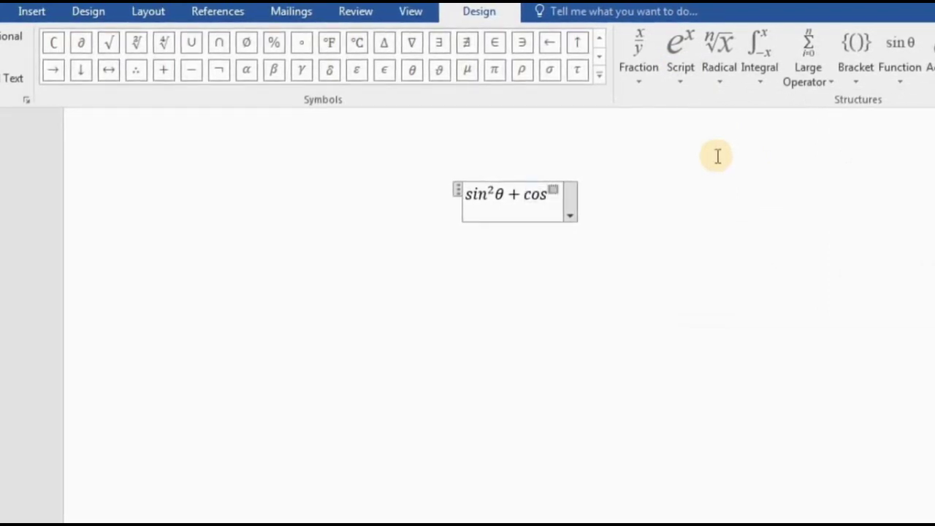
{"action": "type", "text": "2"}
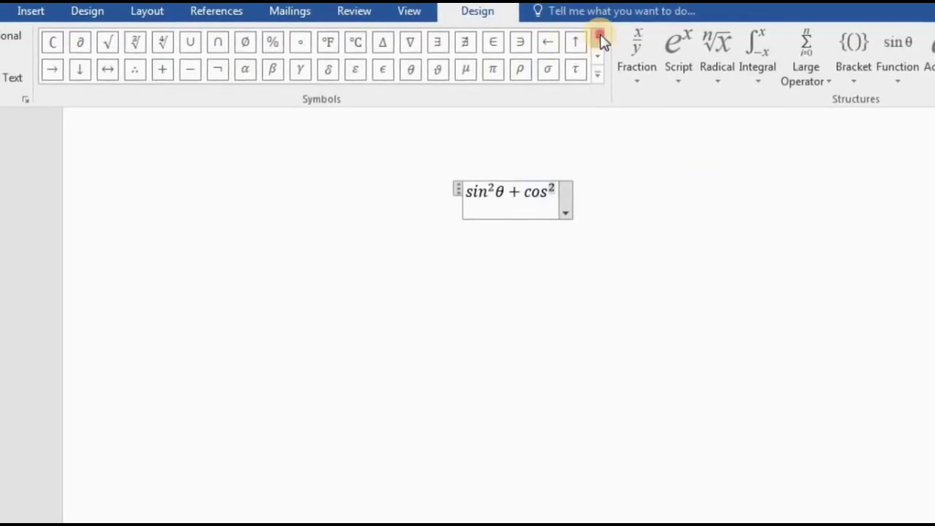
{"action": "left_click", "coordinate": [599, 38]}
{"action": "left_click", "coordinate": [599, 74]}
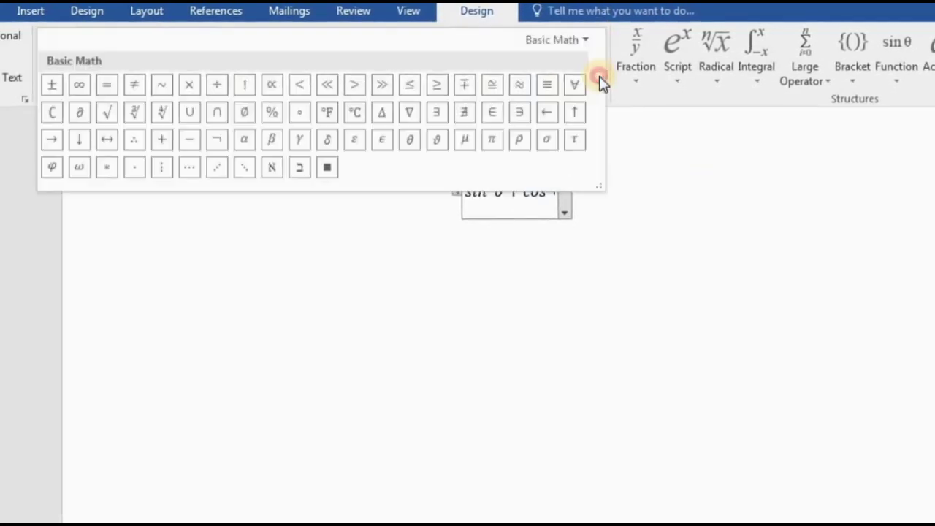
{"action": "left_click", "coordinate": [410, 138]}
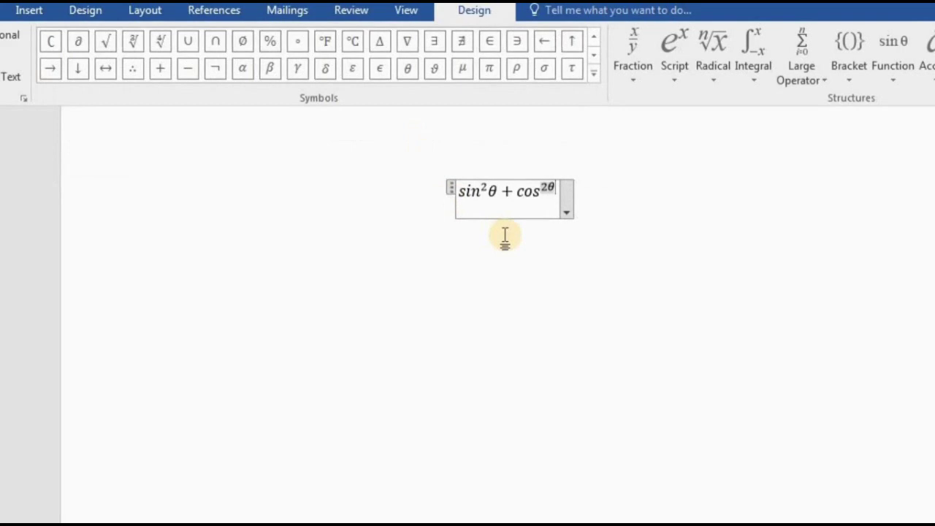
{"action": "key", "text": "BackSpace"}
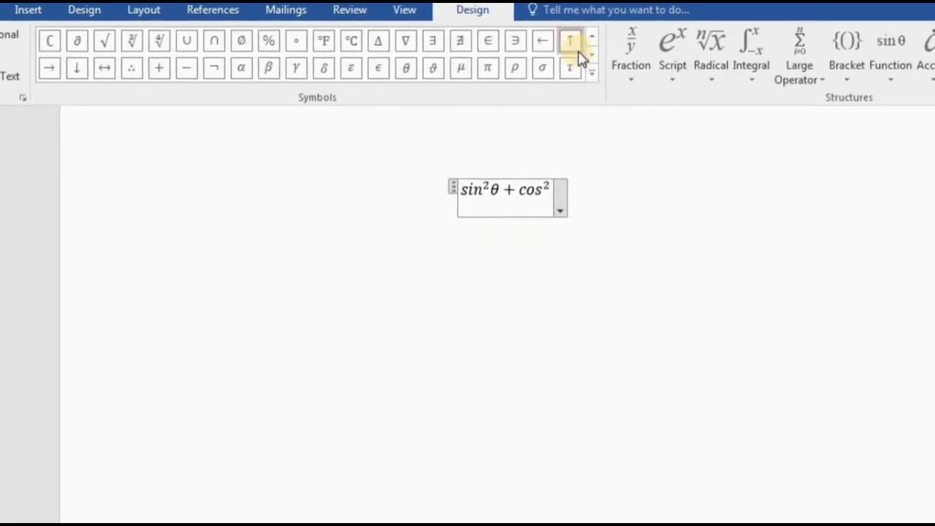
{"action": "left_click", "coordinate": [405, 69]}
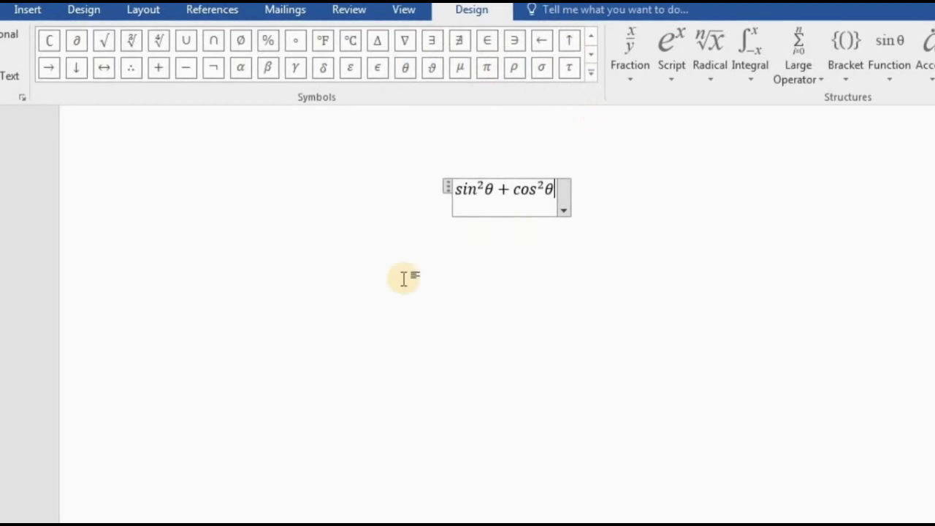
{"action": "left_click", "coordinate": [668, 283]}
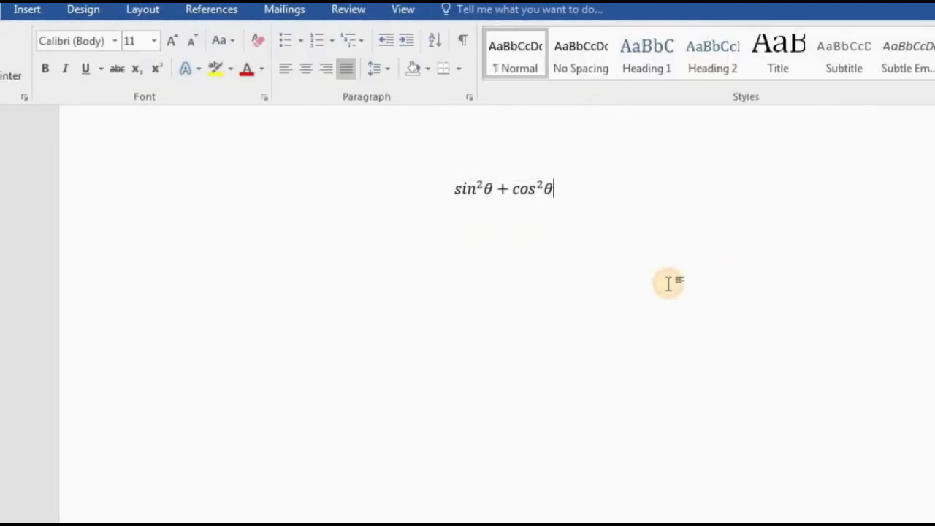
Step: Type =1 so the equation reads sin²θ + cos²θ=1
{"action": "type", "text": "="}
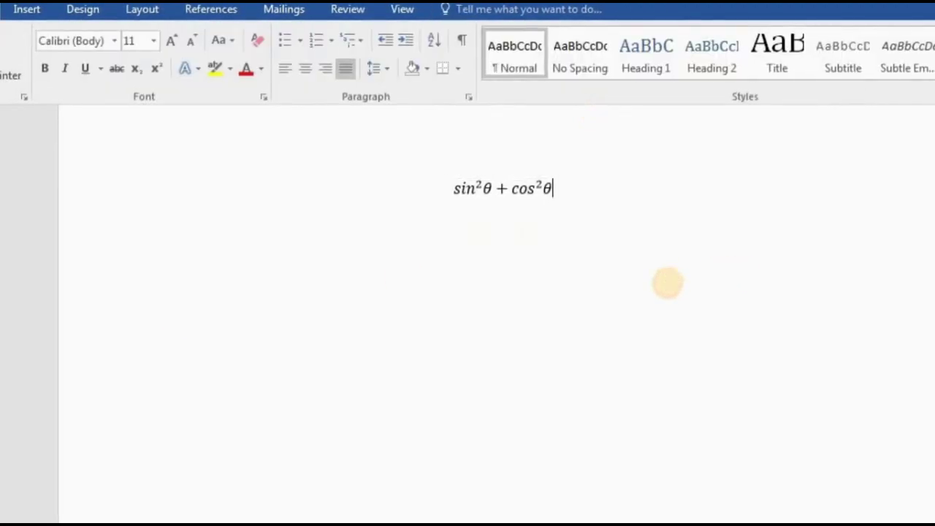
{"action": "type", "text": "1"}
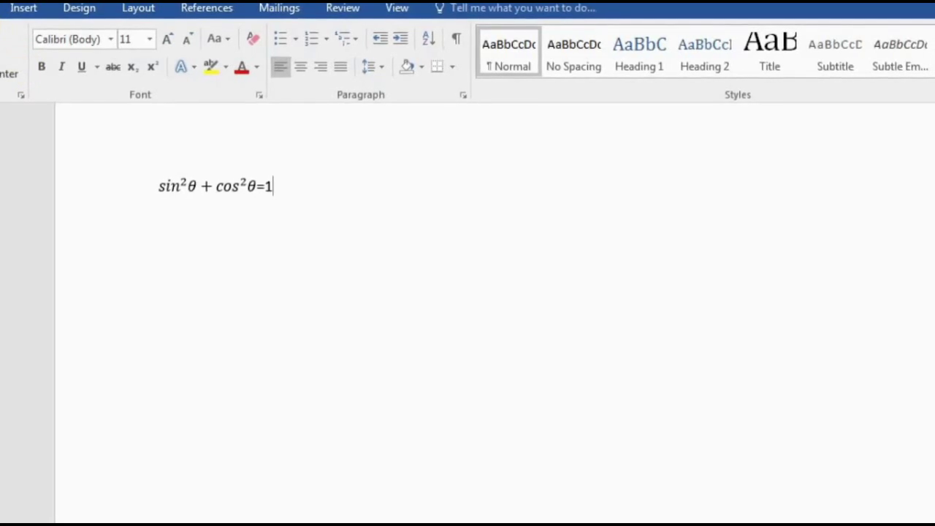
{"action": "left_click", "coordinate": [22, 7]}
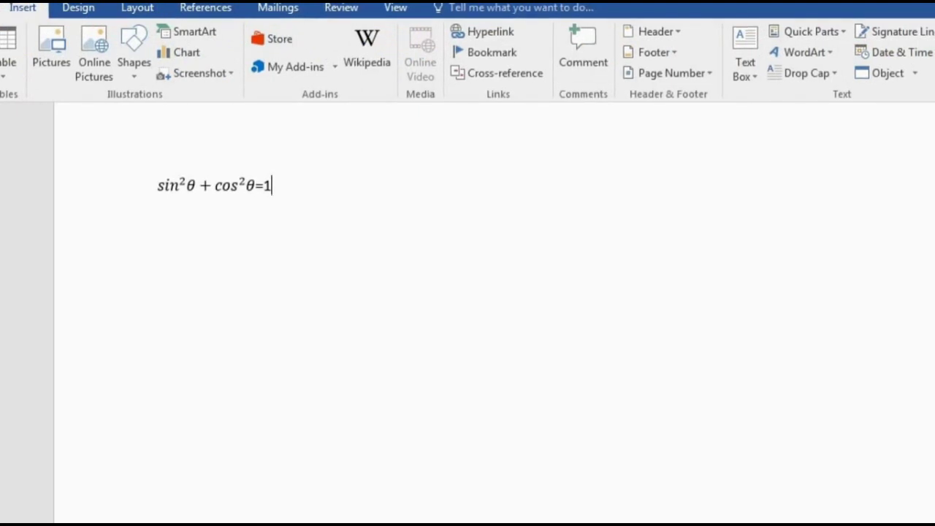
Step: Open More Symbols and browse the sets from currency symbols to Greek Extended
{"action": "left_click", "coordinate": [932, 73]}
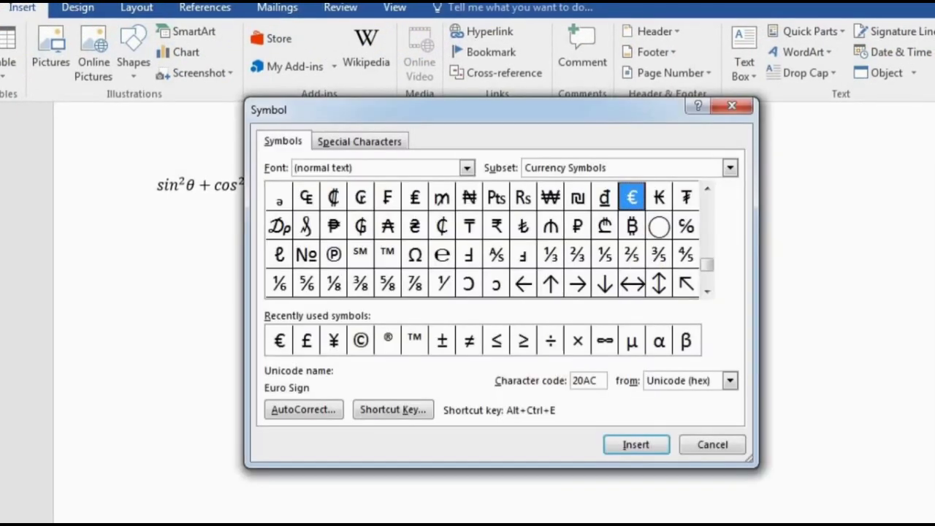
{"action": "left_click", "coordinate": [705, 283]}
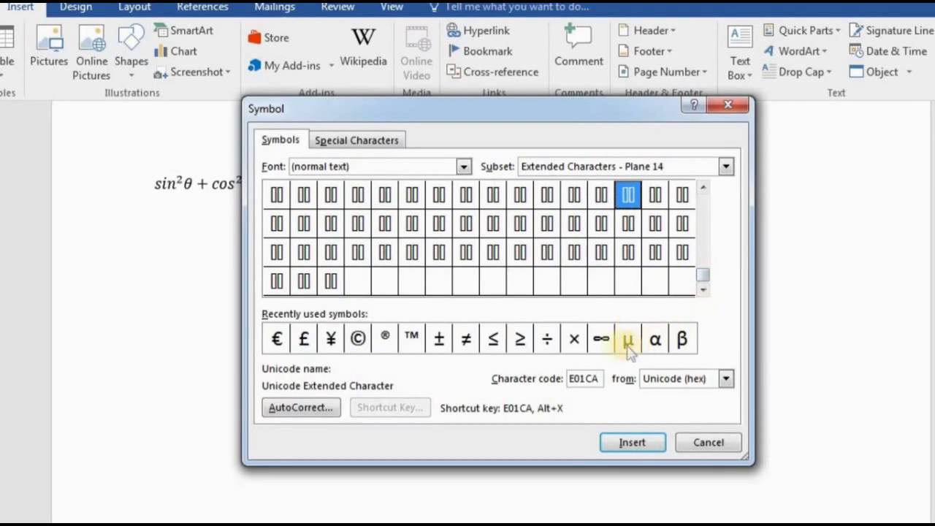
{"action": "left_click", "coordinate": [699, 256]}
{"action": "left_click", "coordinate": [700, 257]}
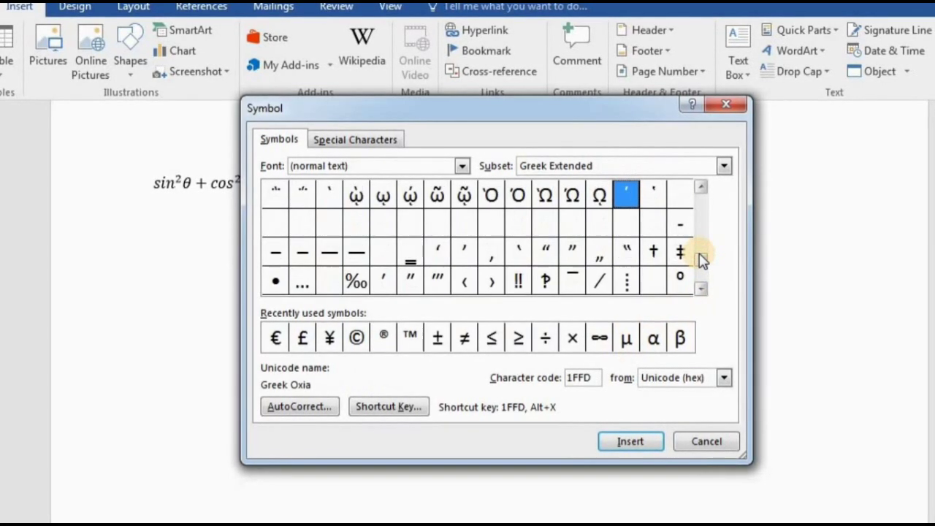